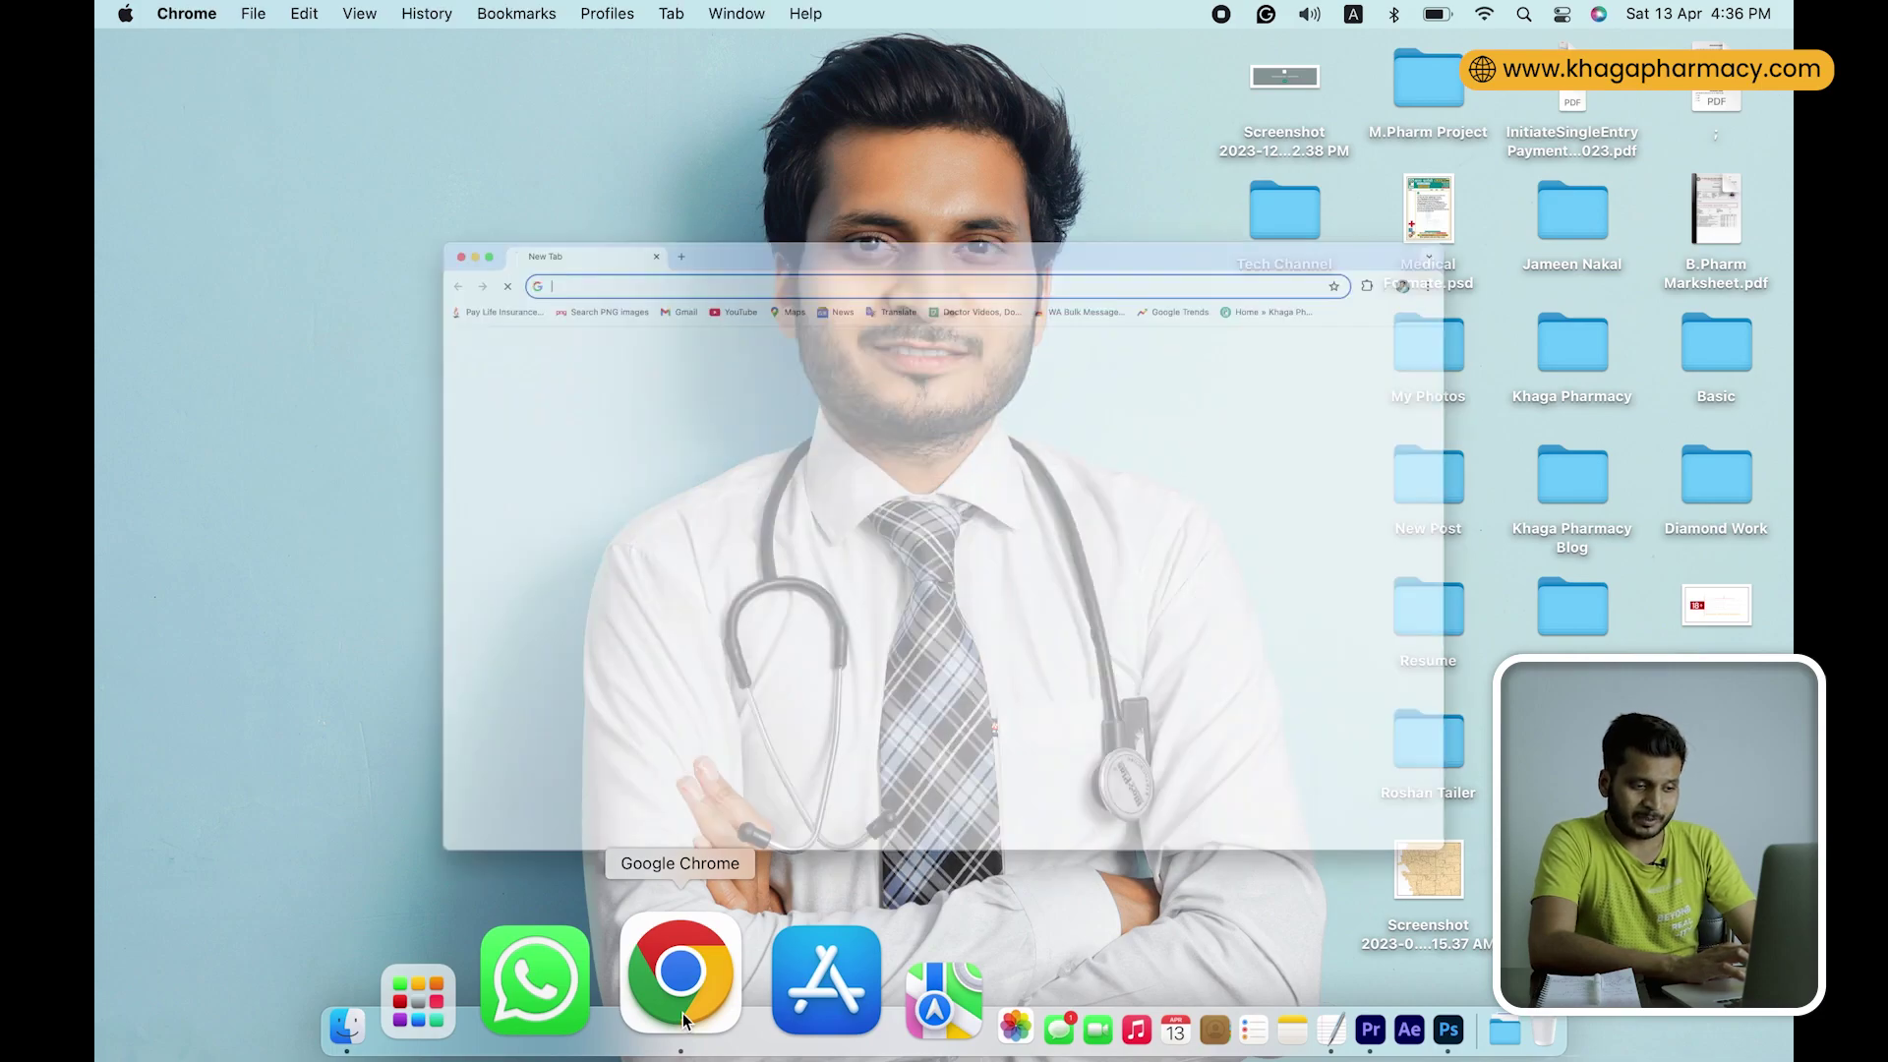
Search Google for "semrush" and open Semrush's Keyword Magic Tool from the results.
click(528, 104)
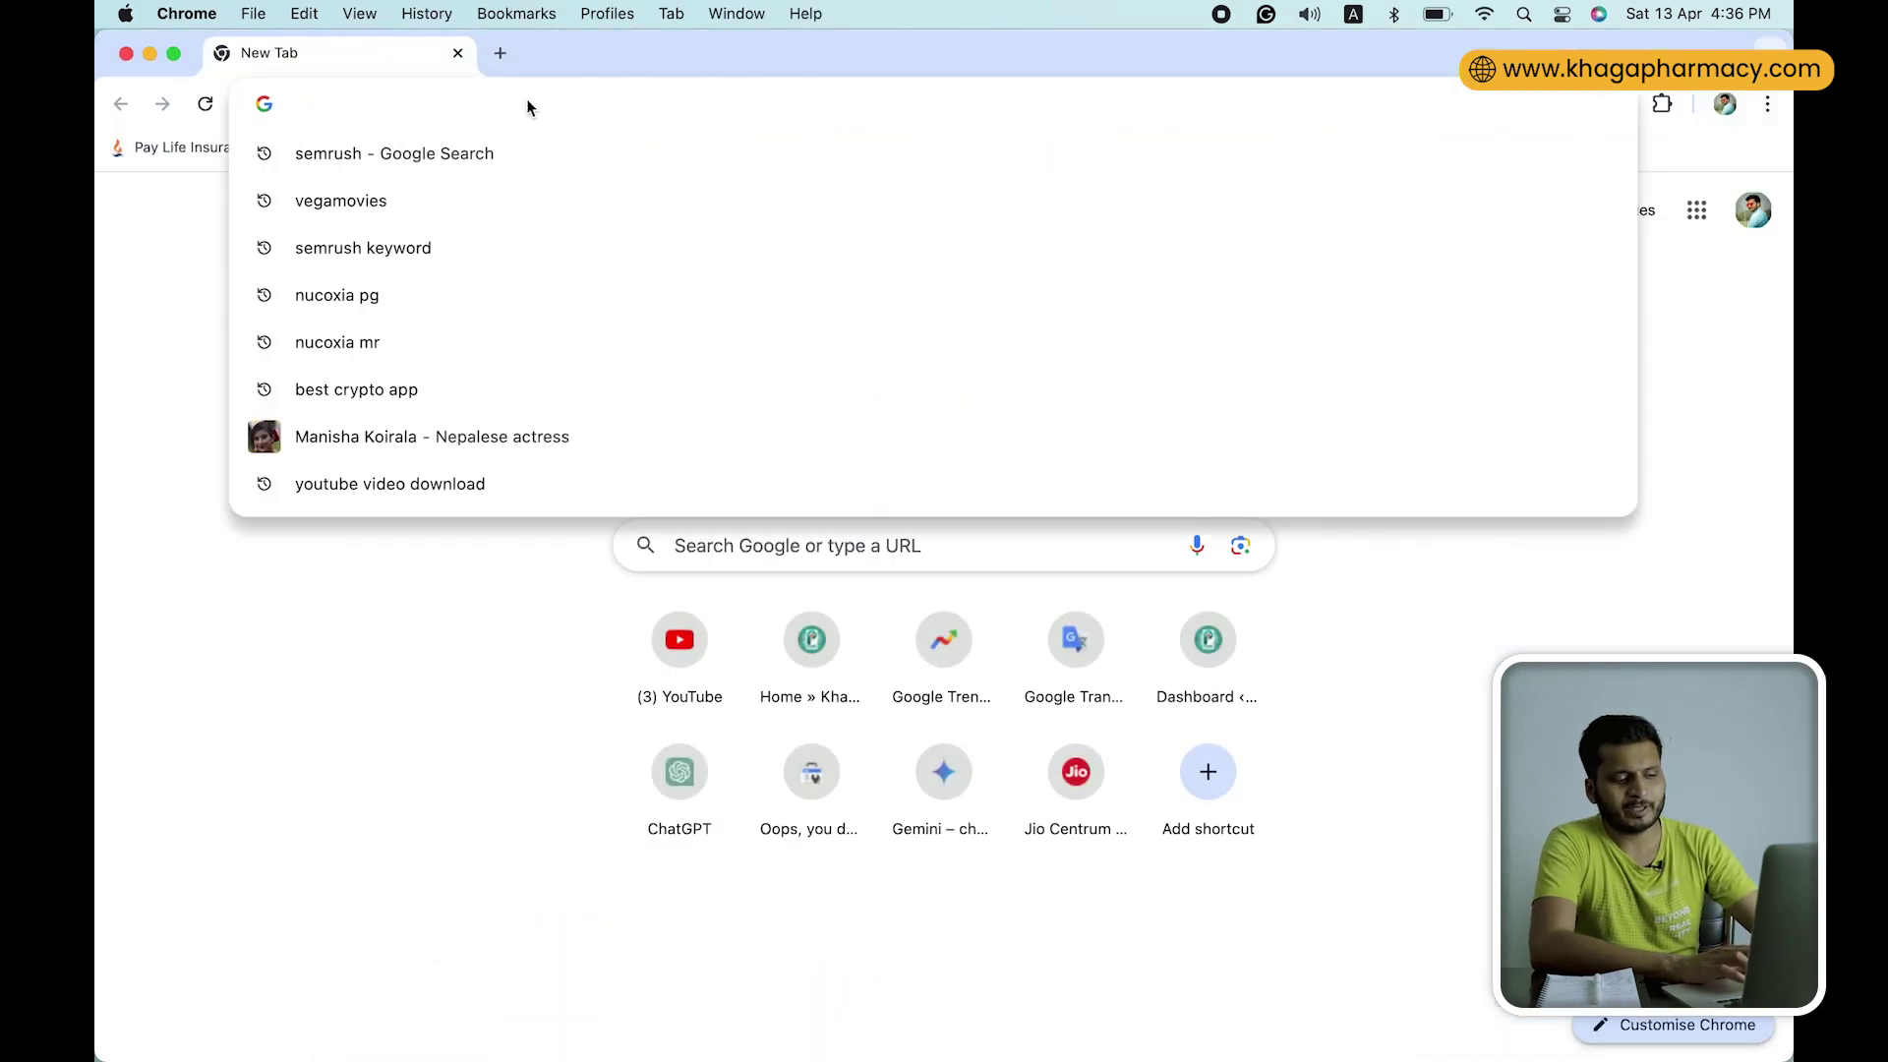
text(semrush)
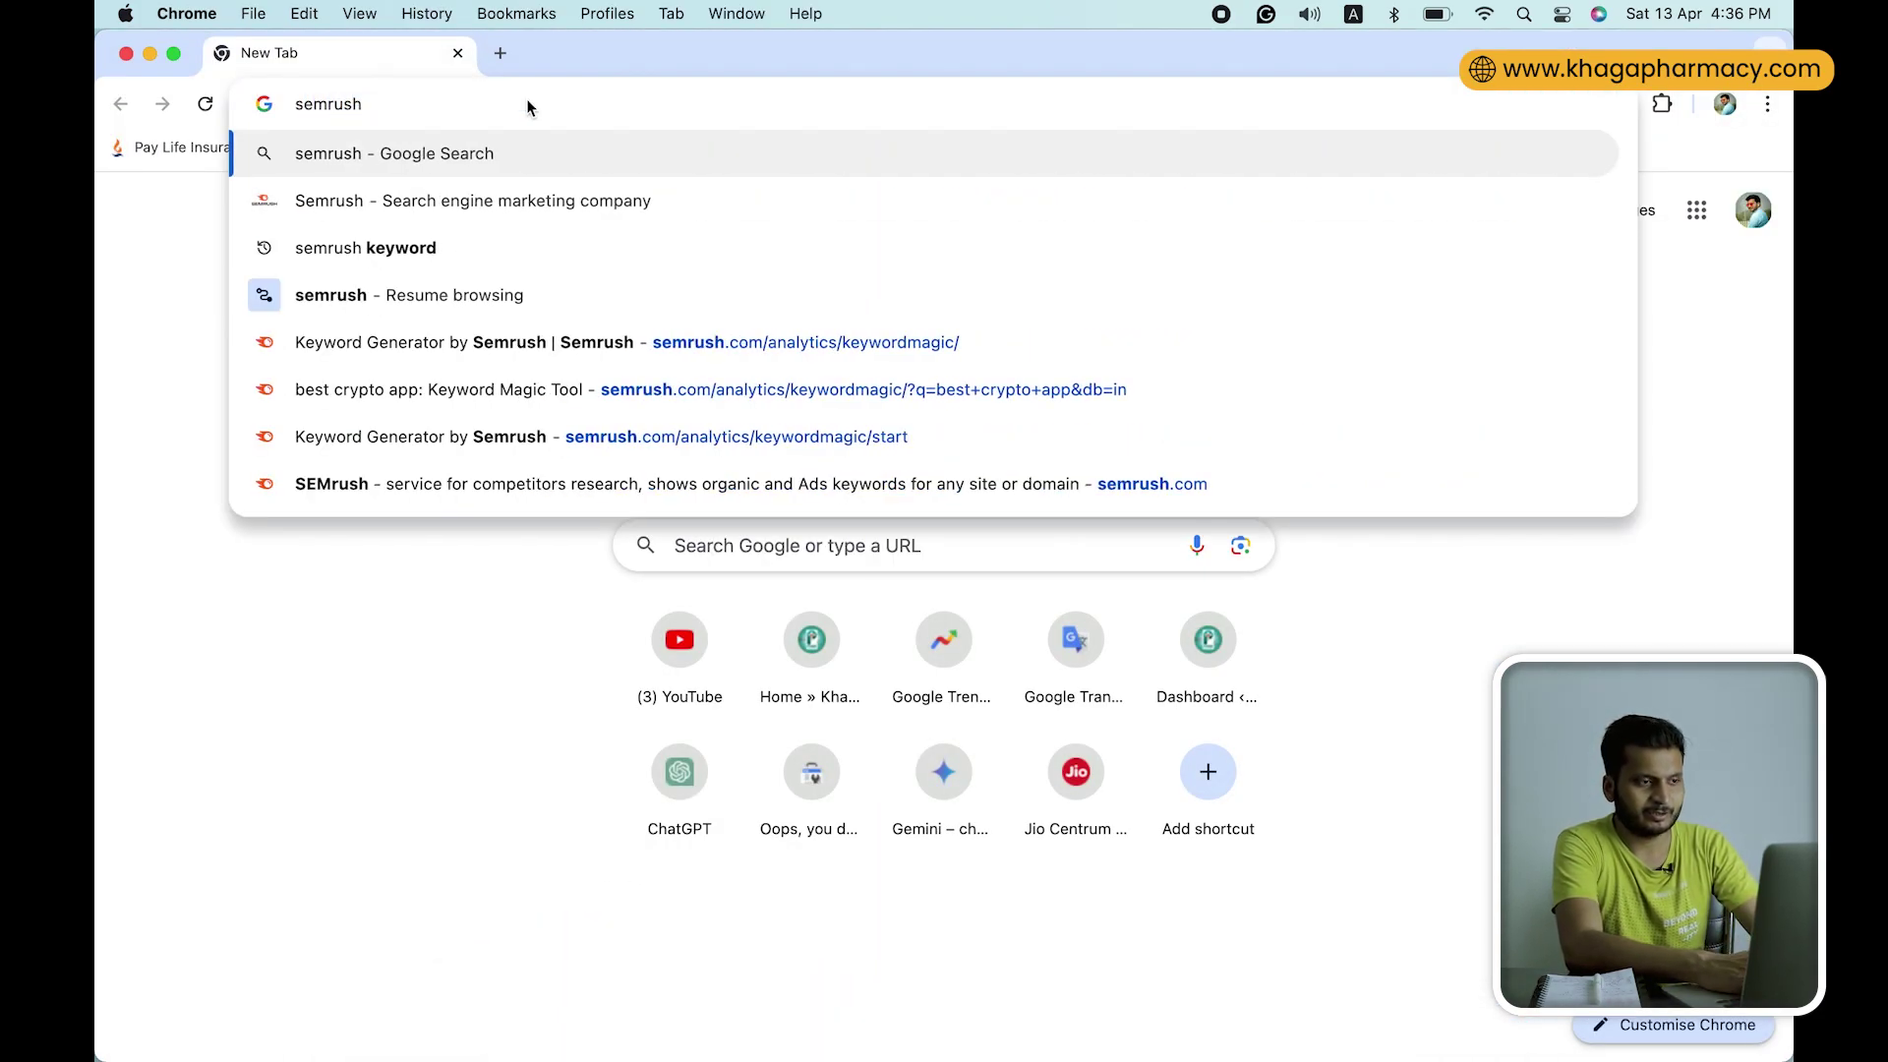
click(334, 252)
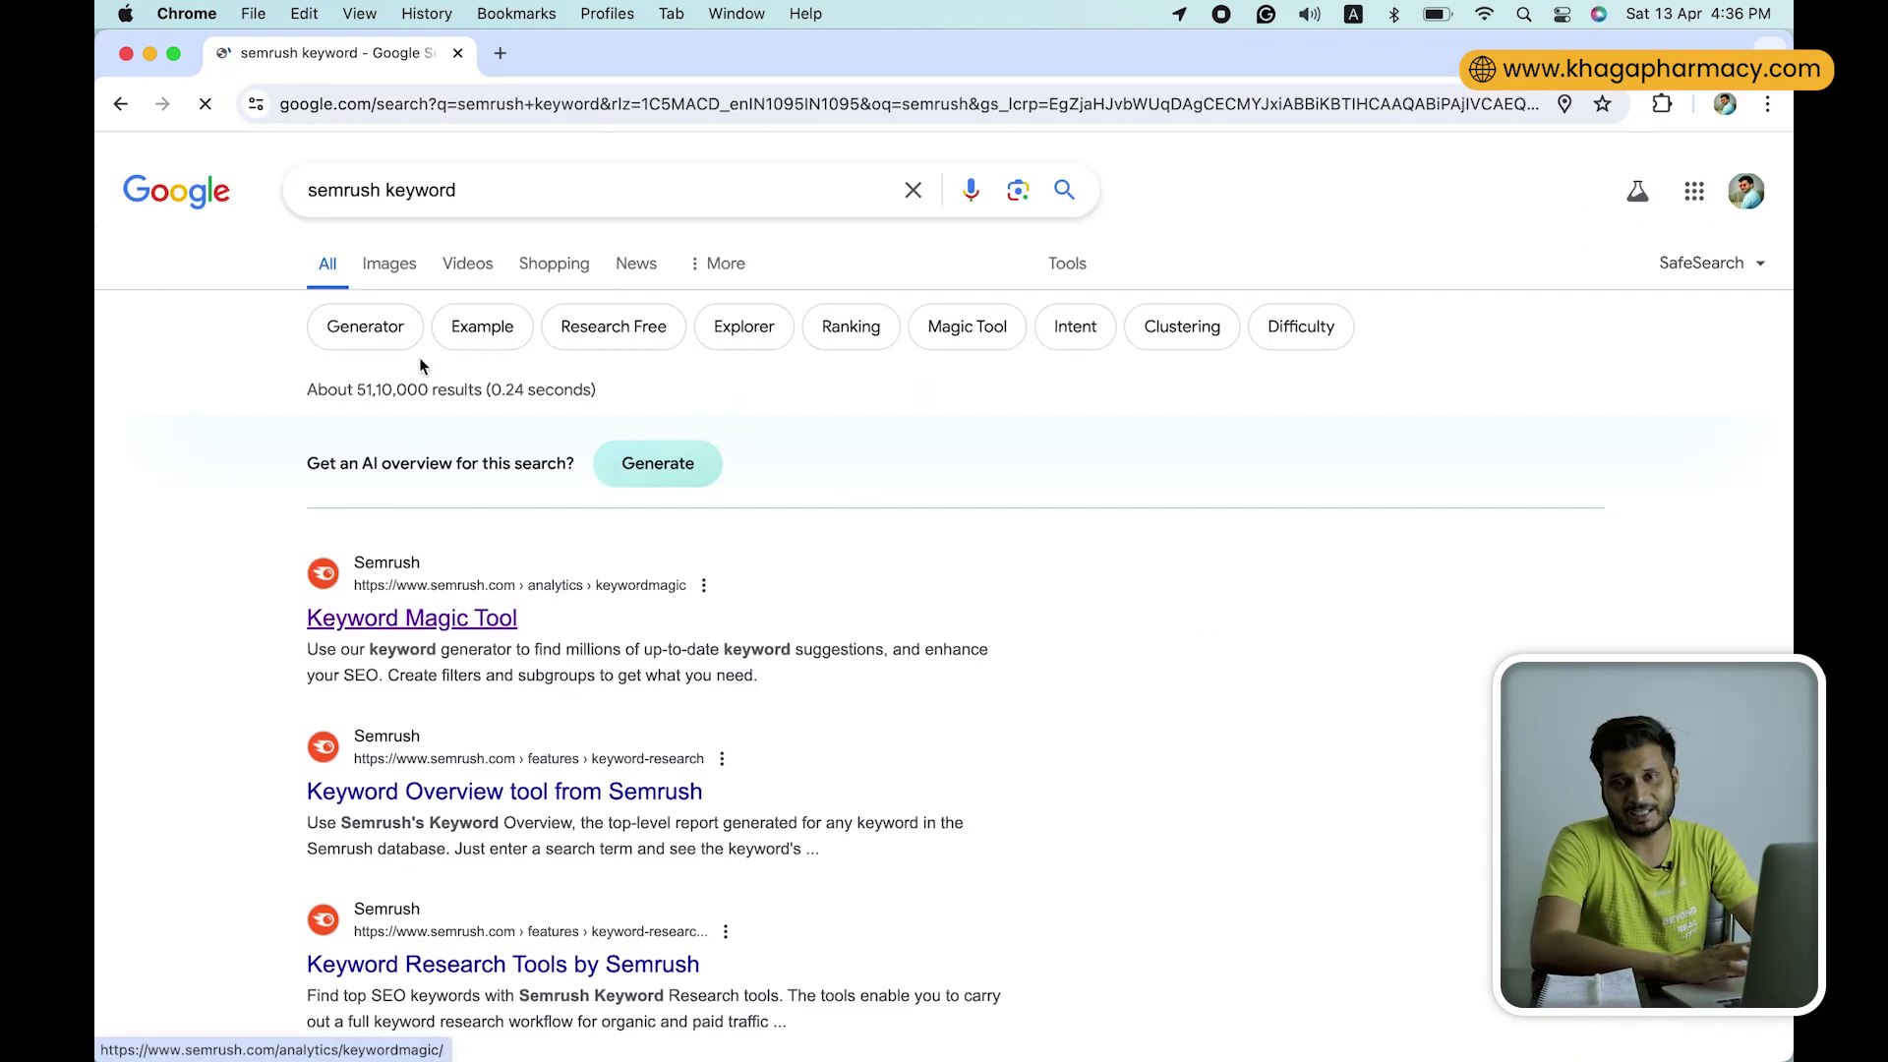
double_click(421, 190)
key(BackSpace)
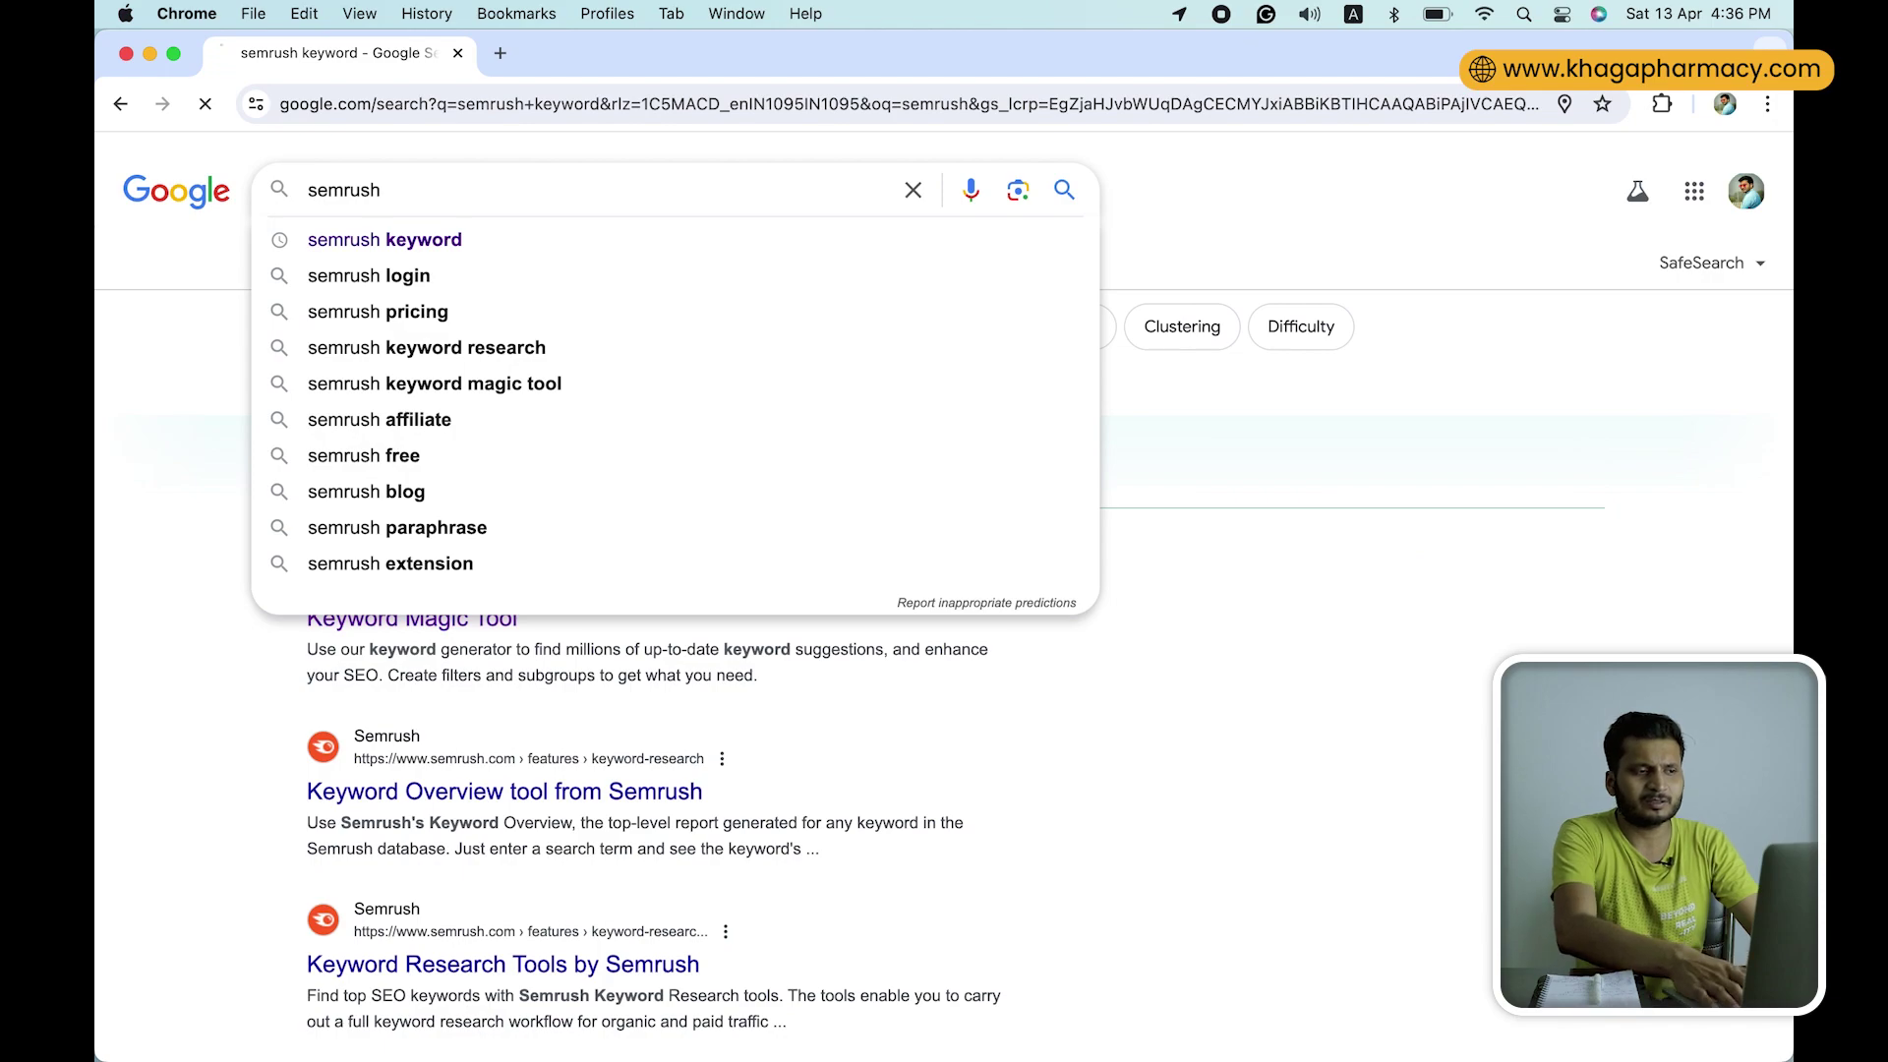
key(Return)
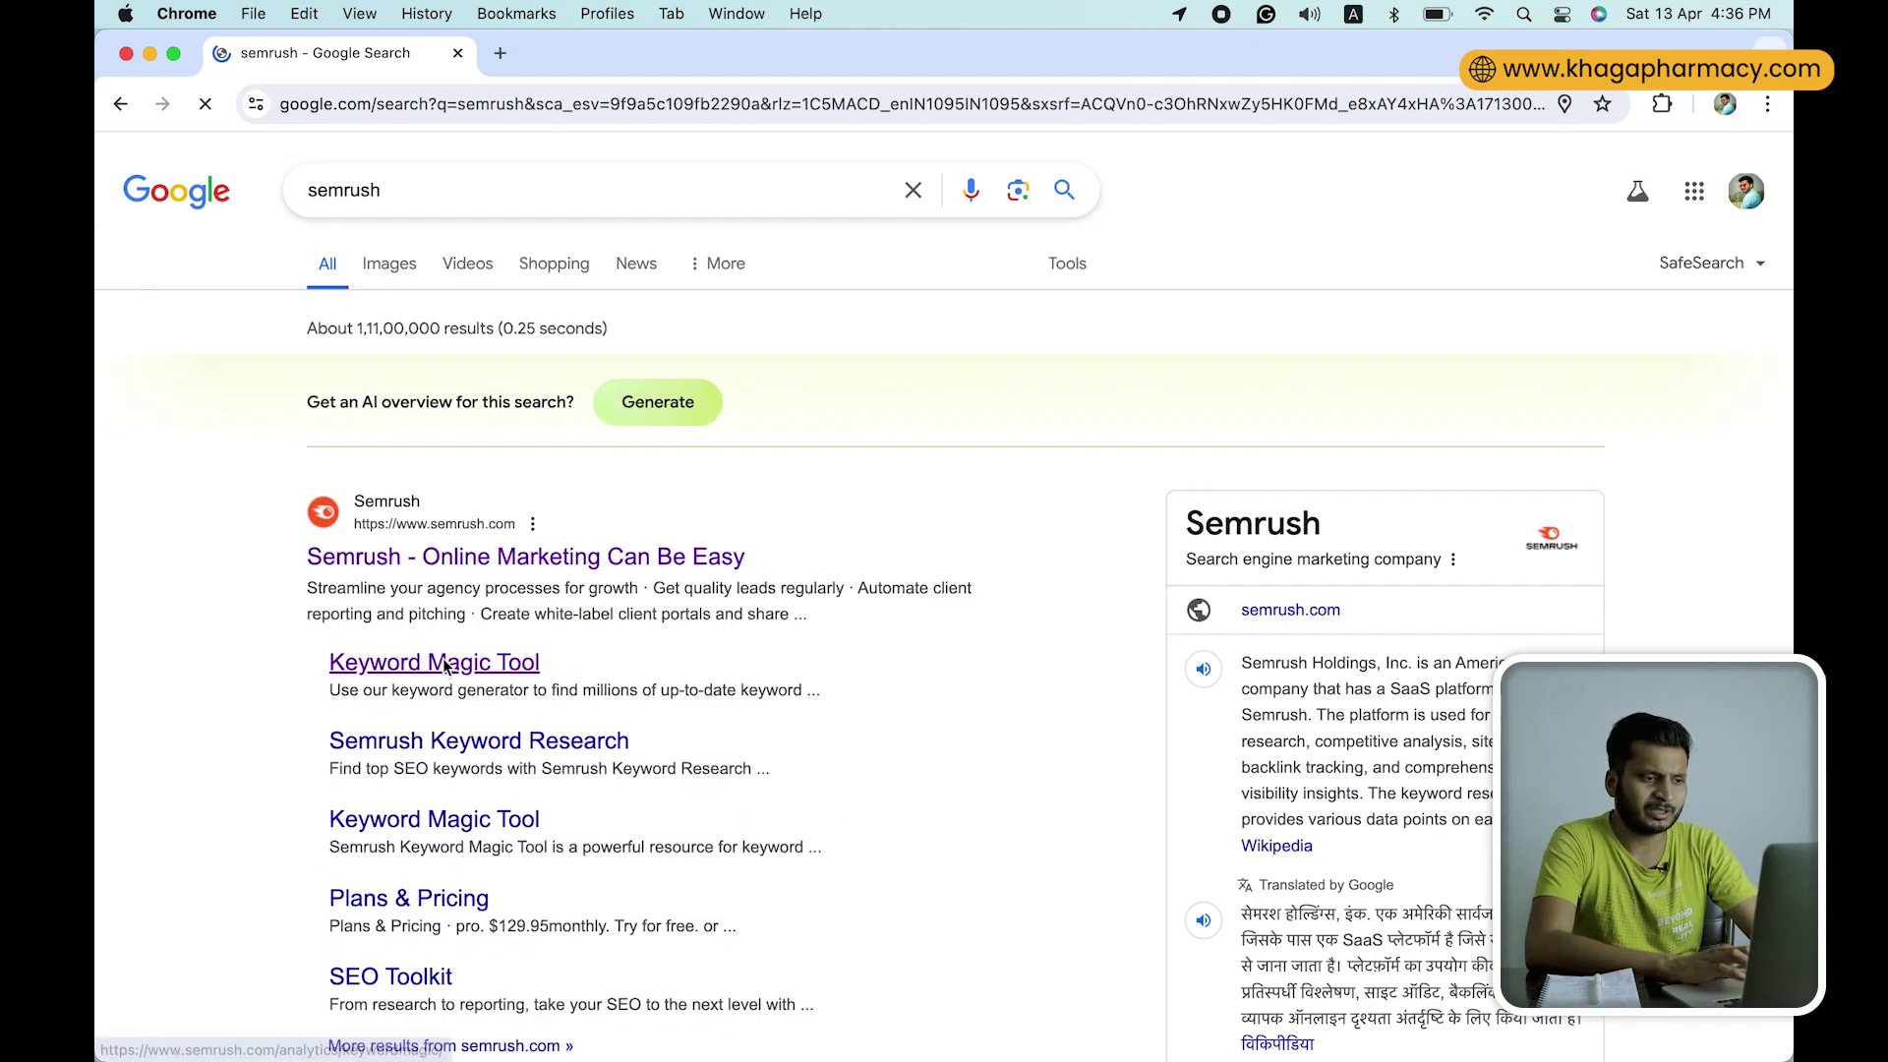
scroll(381, 590, down, 3)
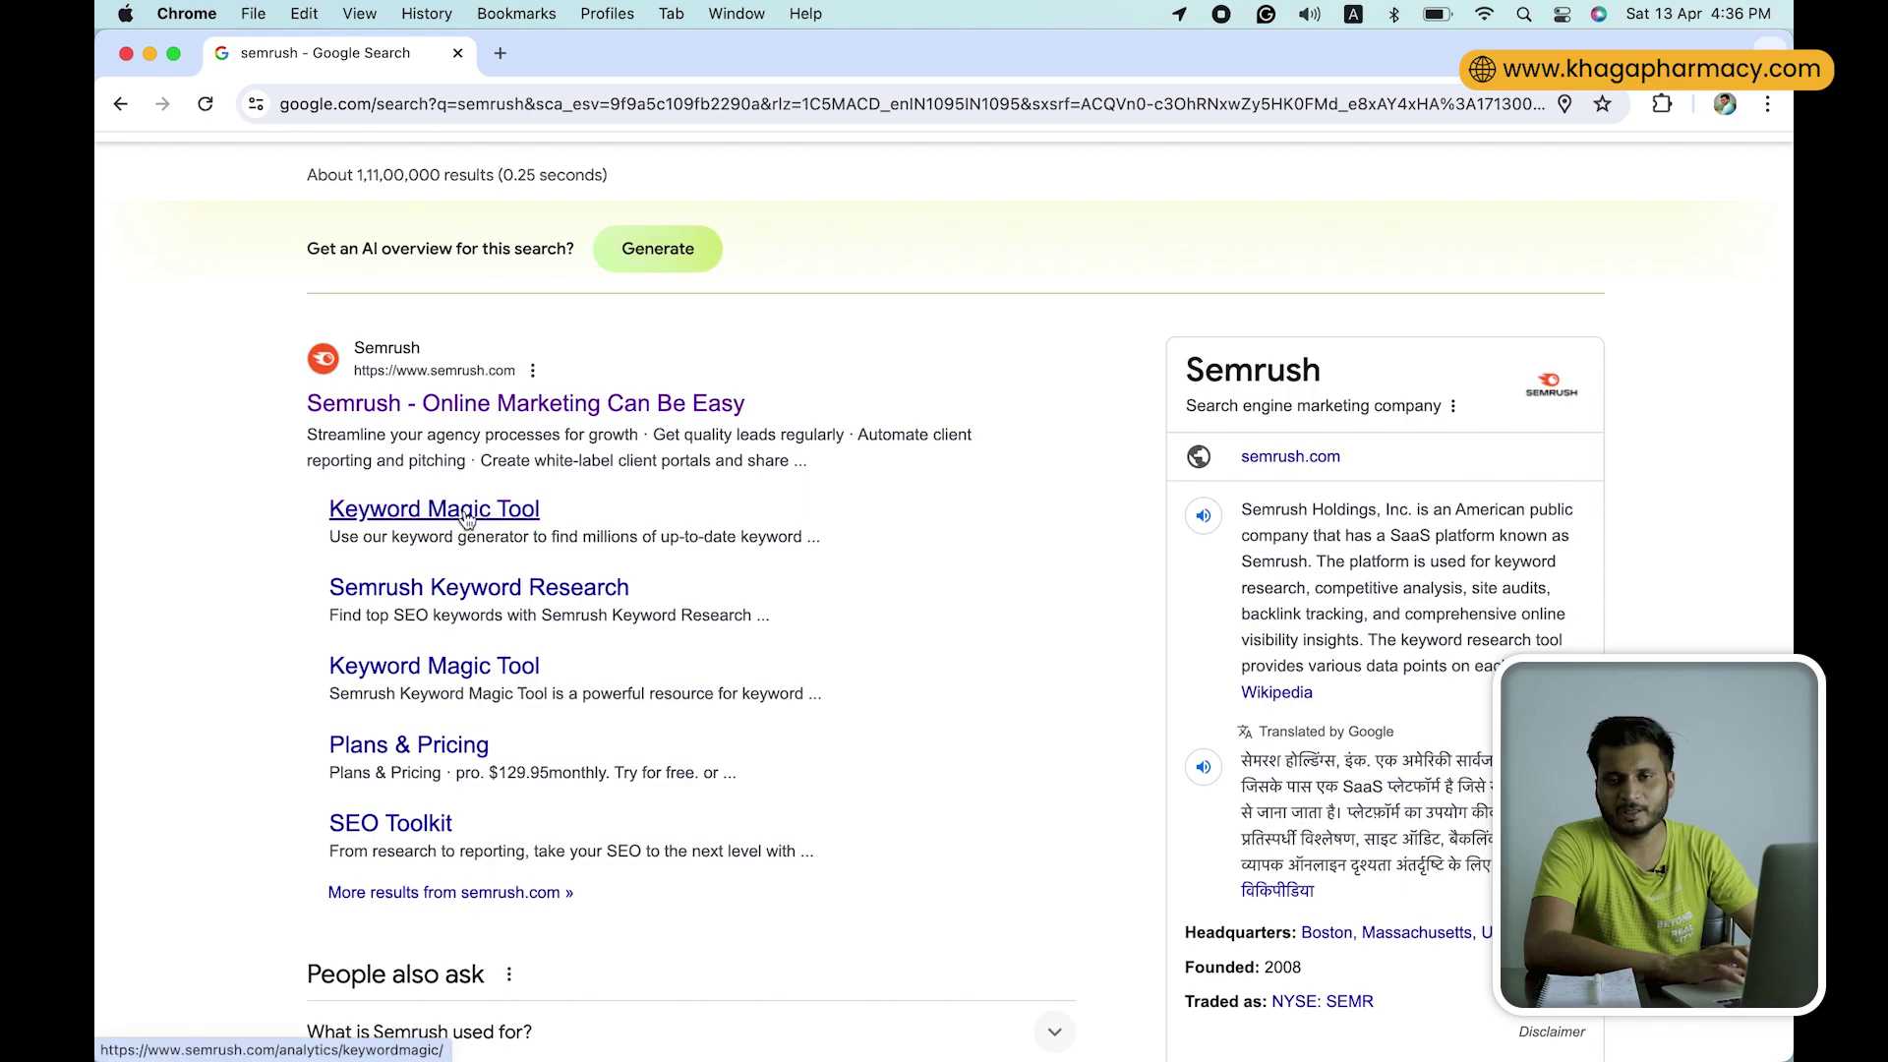
click(466, 514)
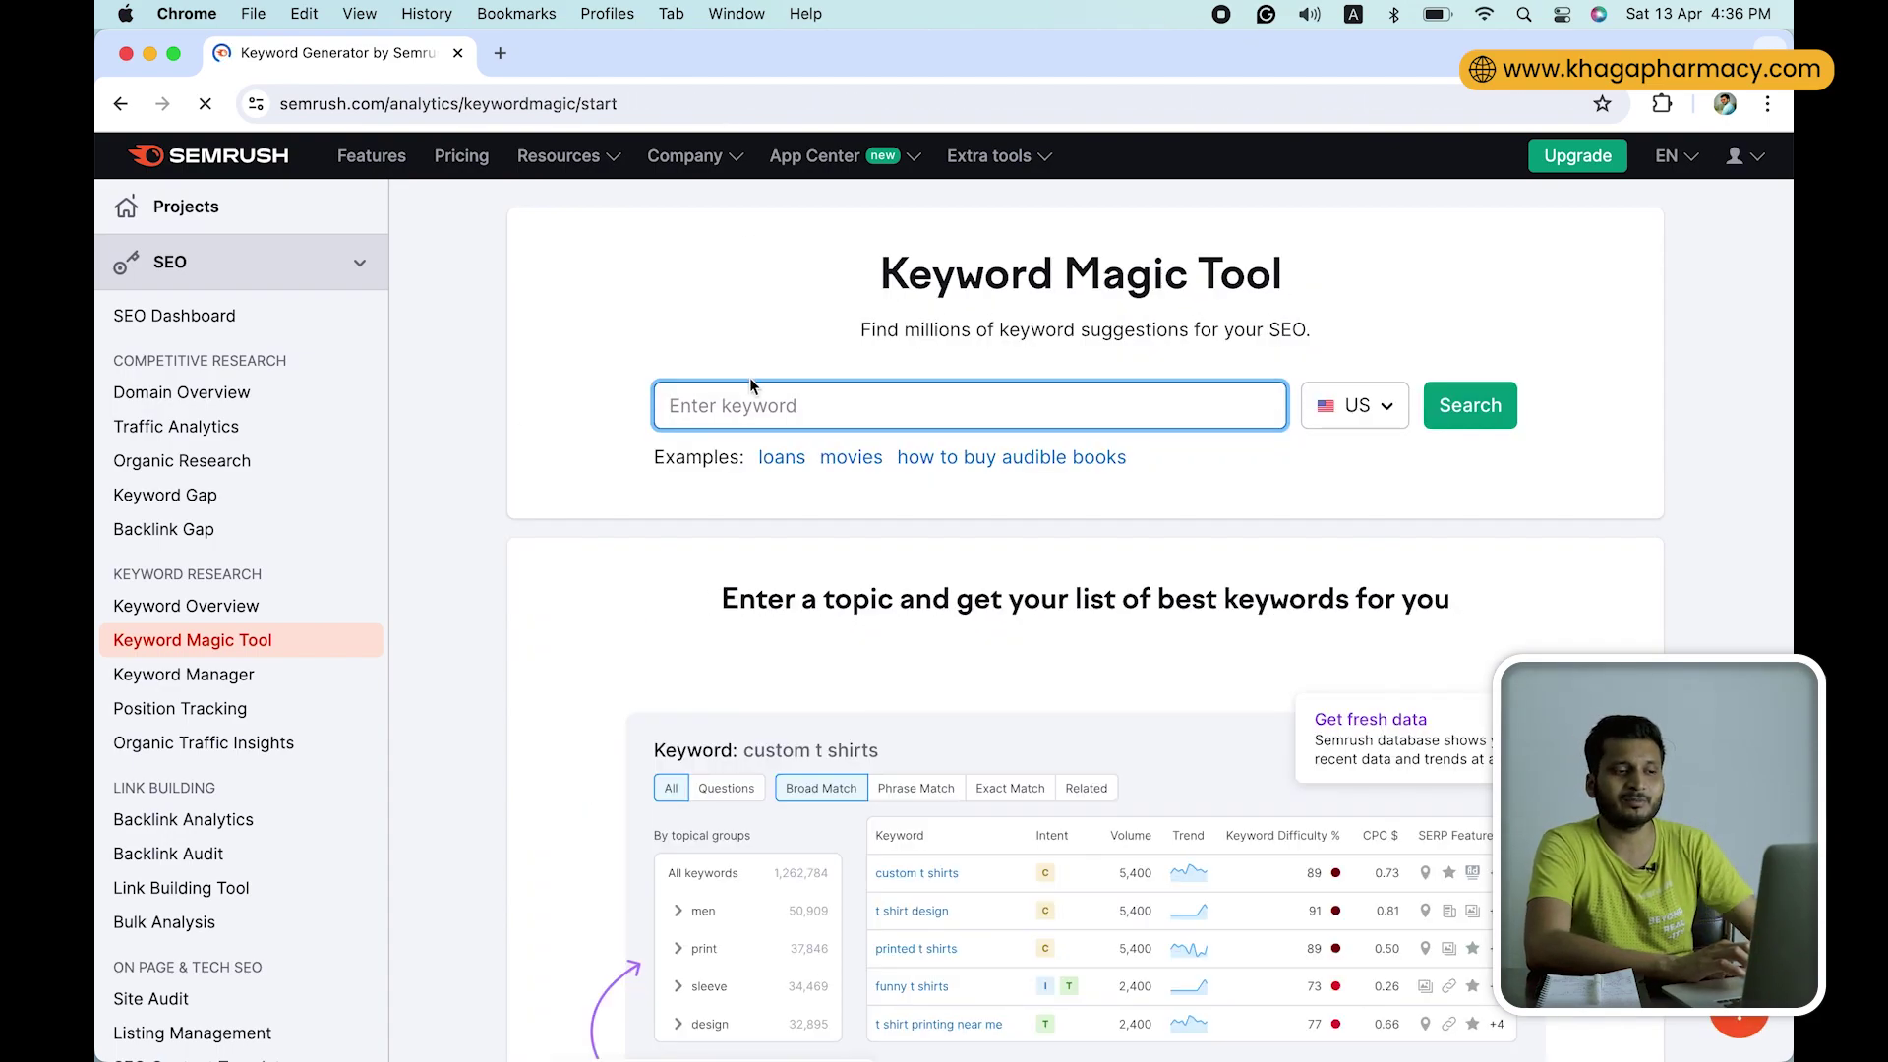
Enter "Earn money from youtube" as the keyword to research in the Keyword Magic Tool.
text(earn money from youtube)
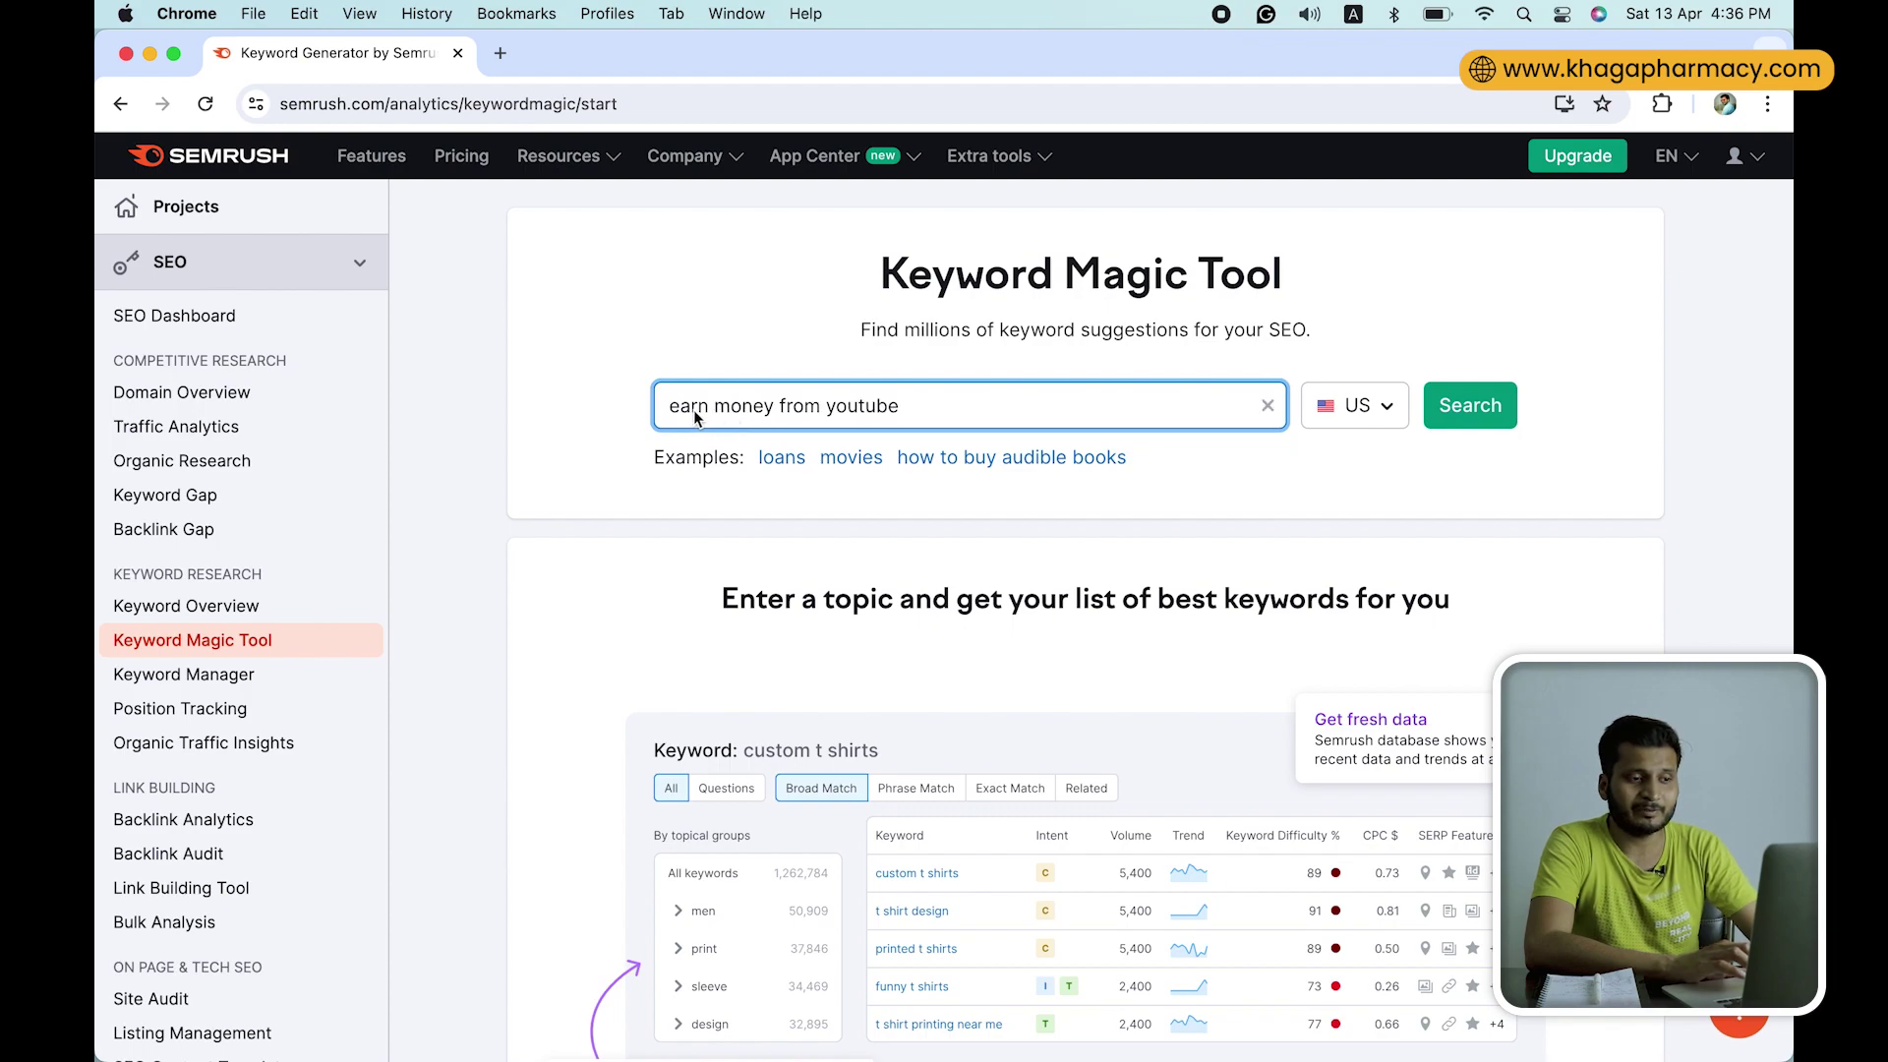
key(BackSpace)
text(E)
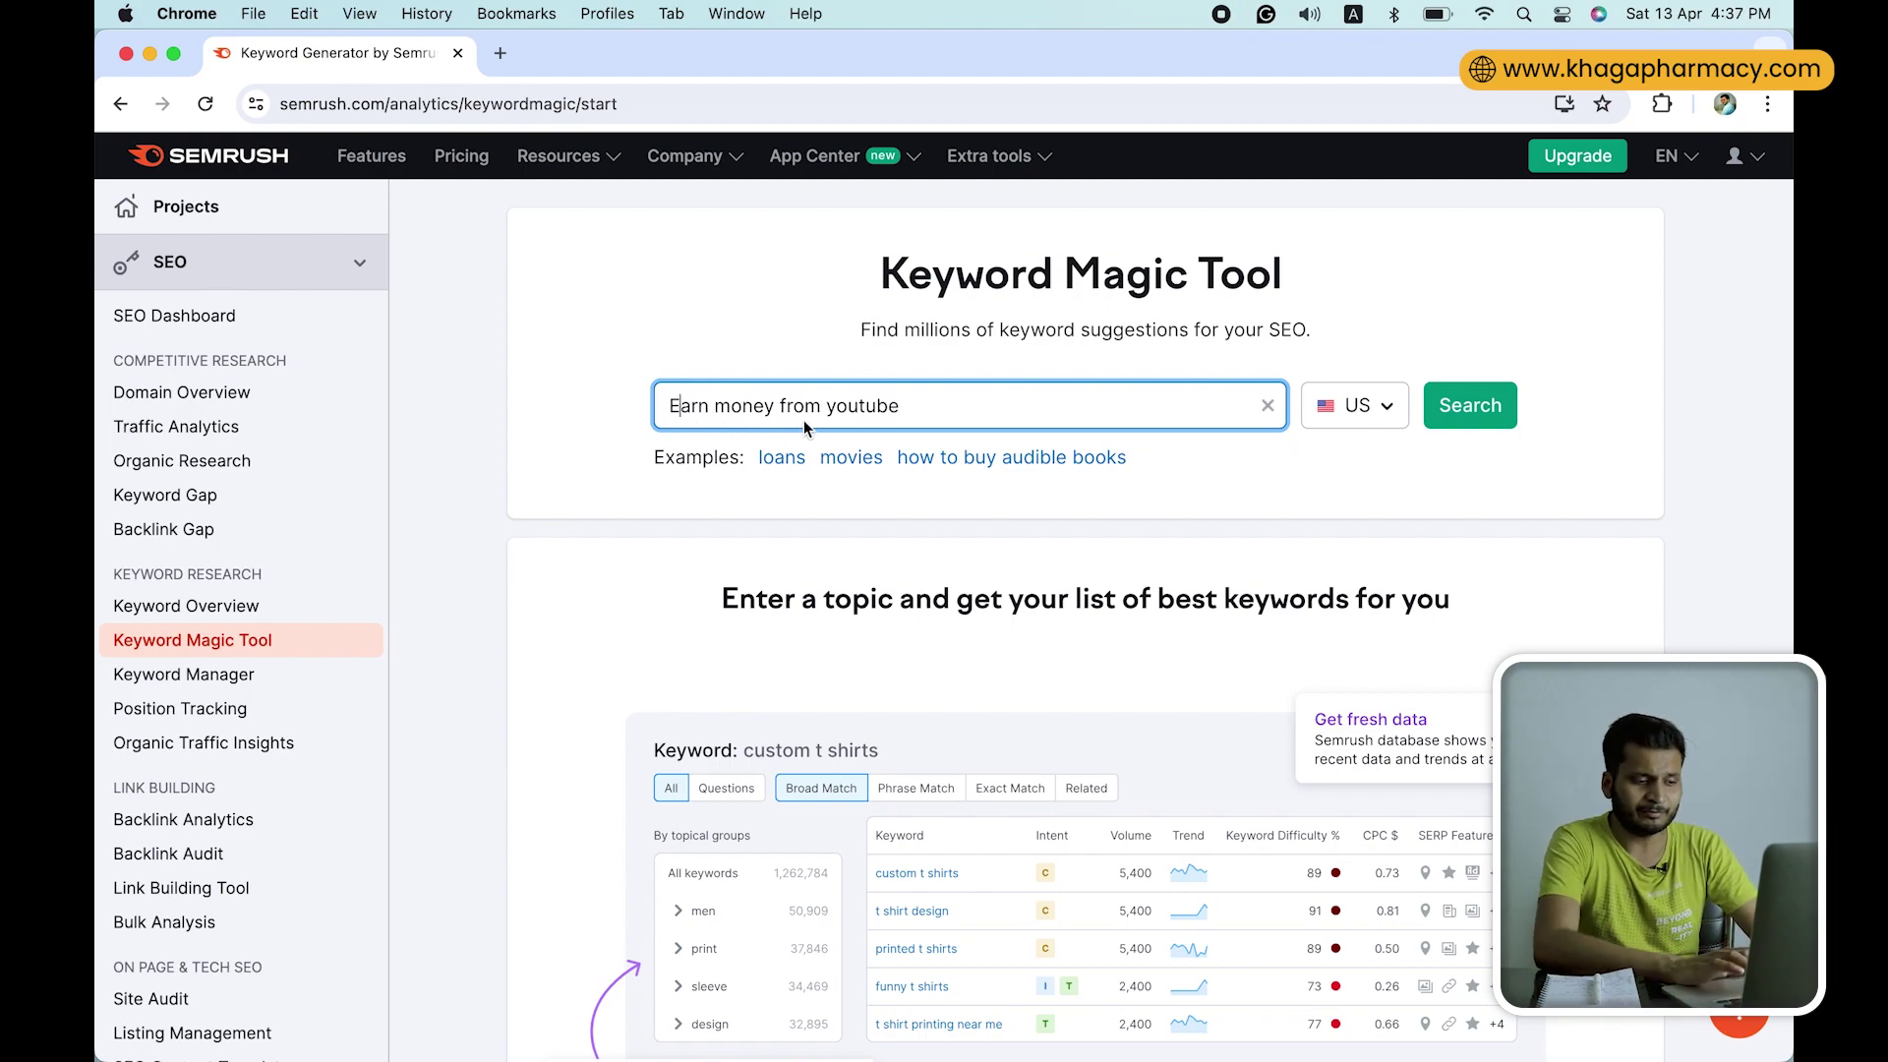
click(942, 399)
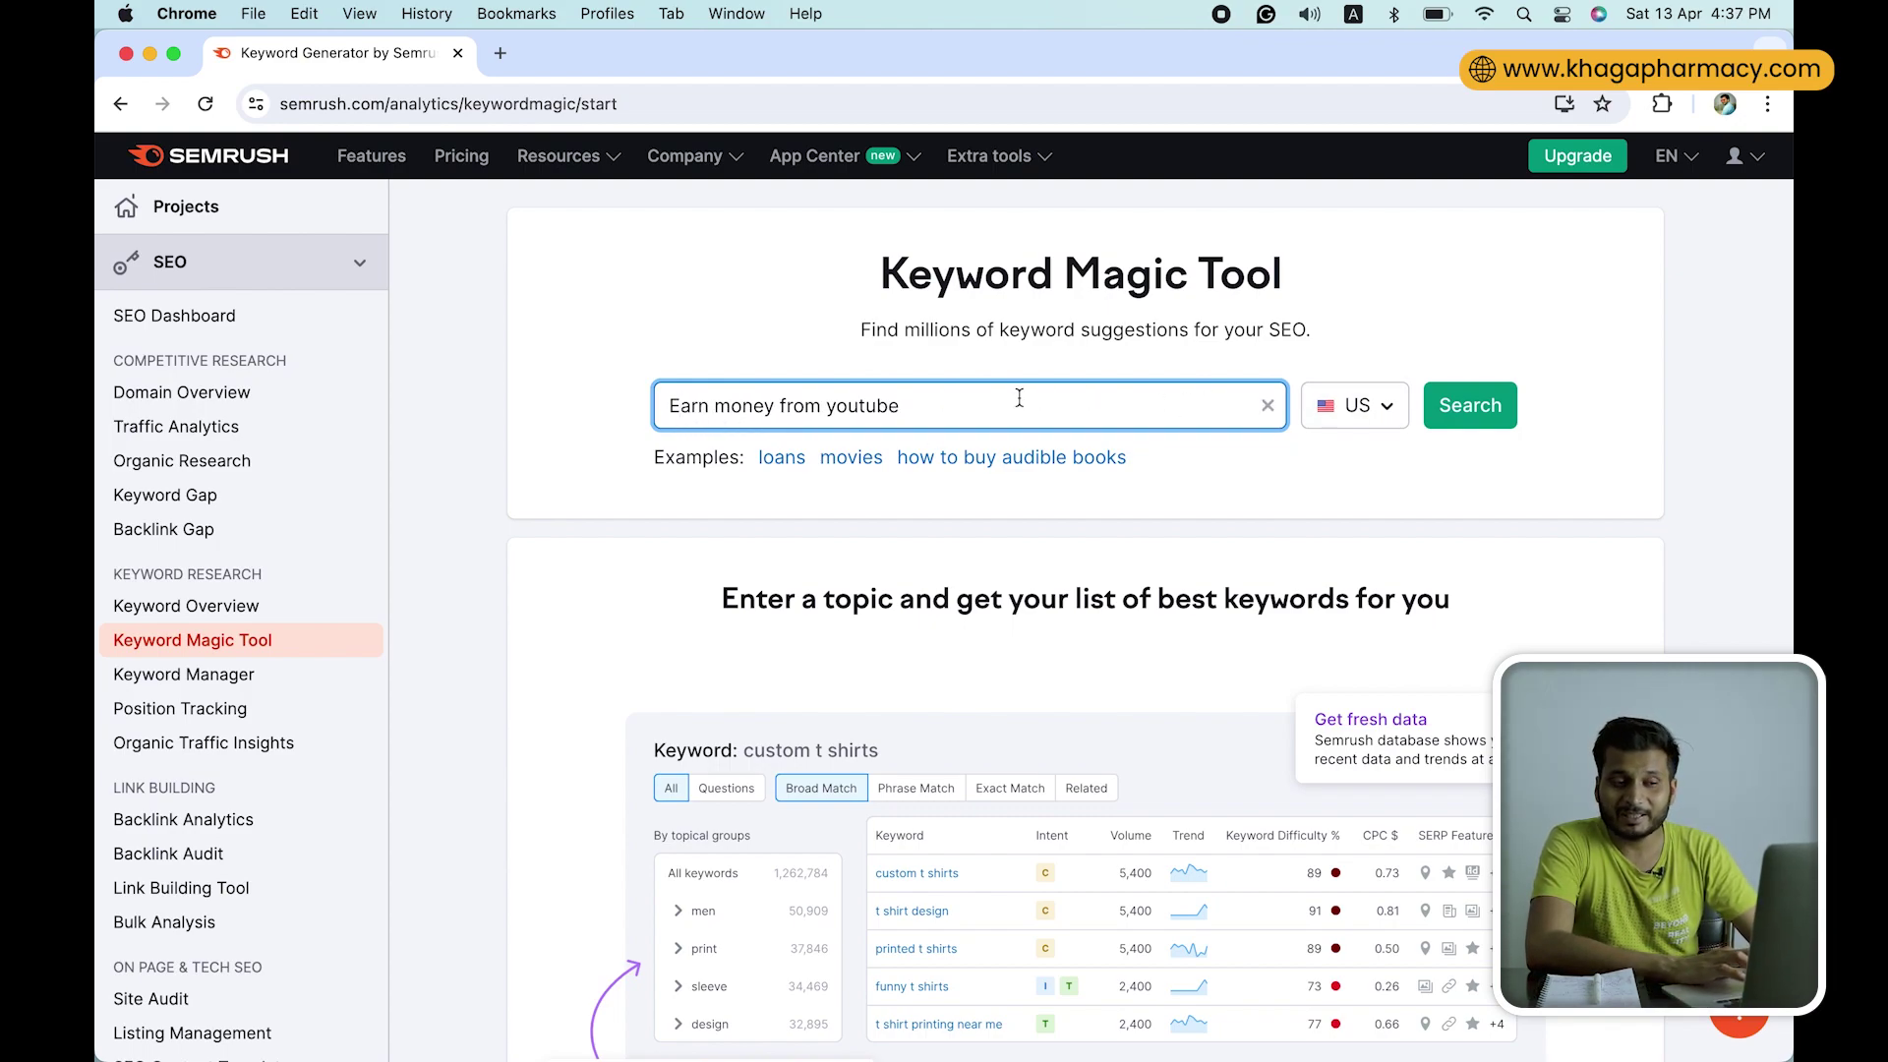
Set the keyword database country to India and run the search.
click(1357, 408)
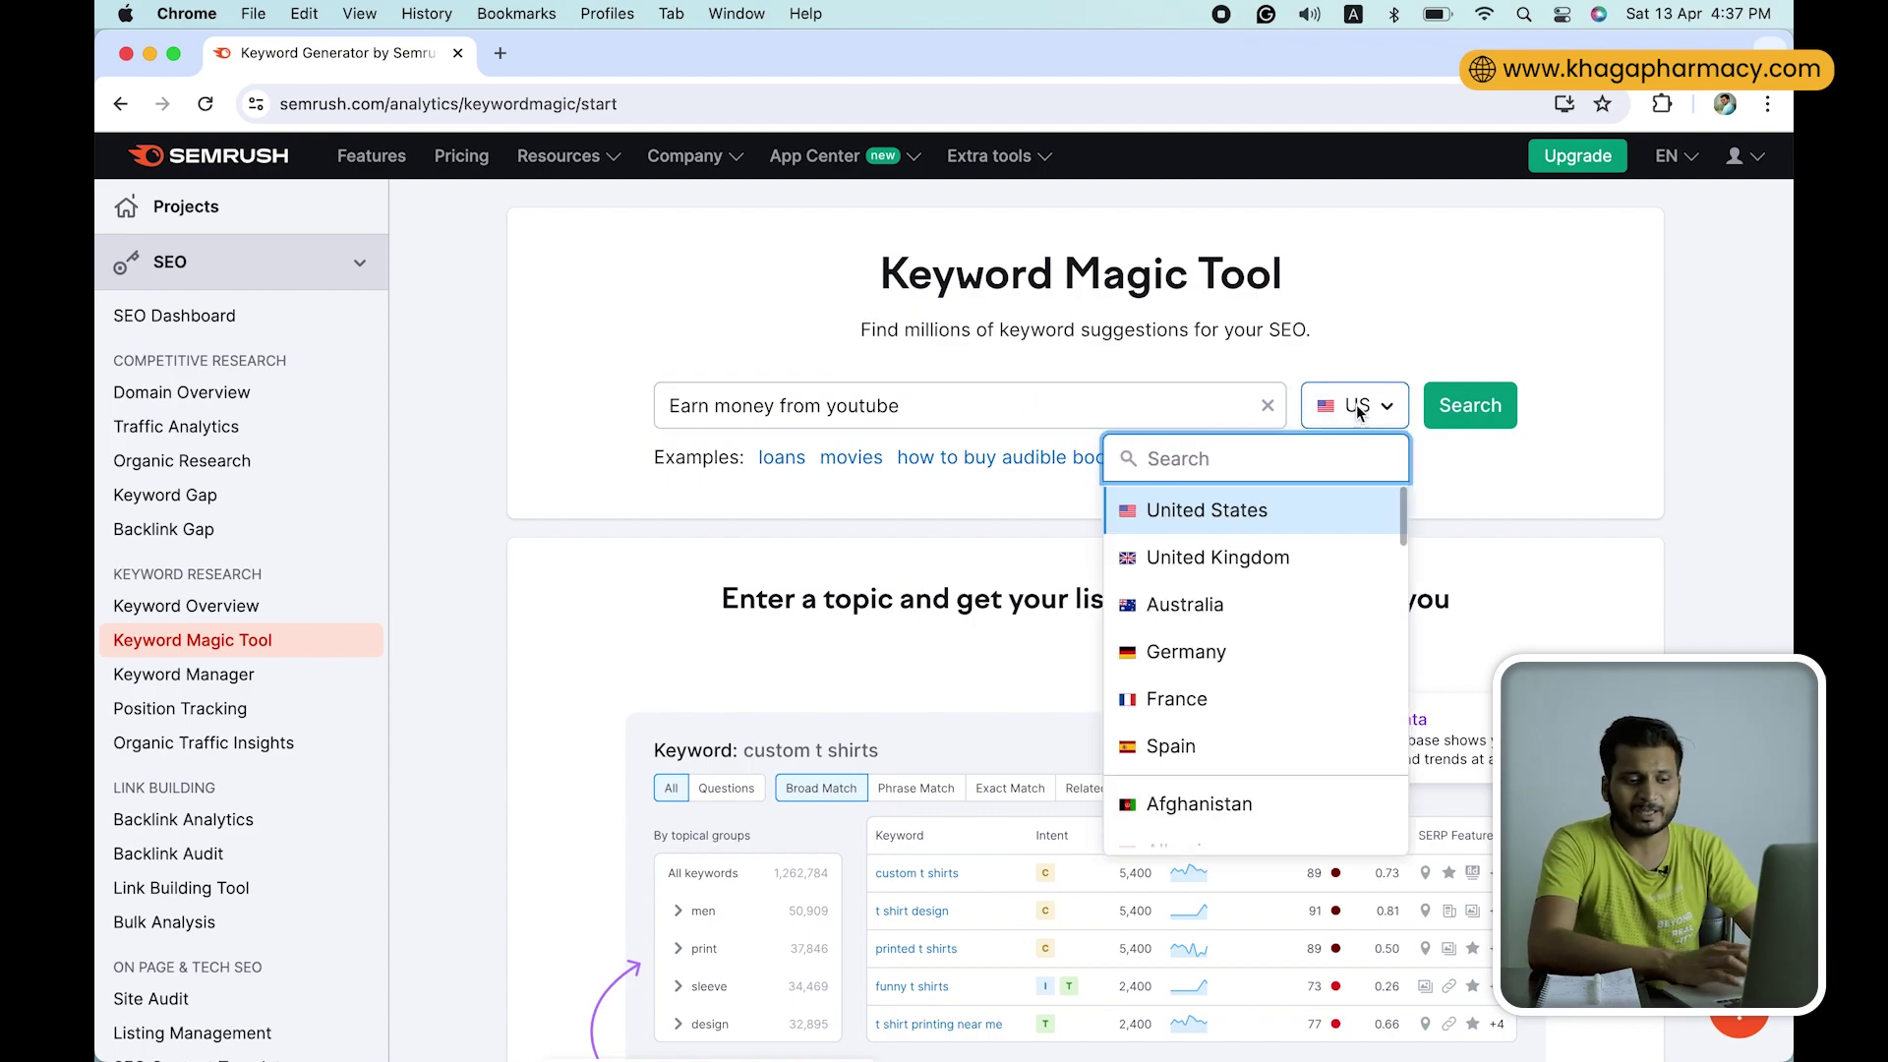
text(india)
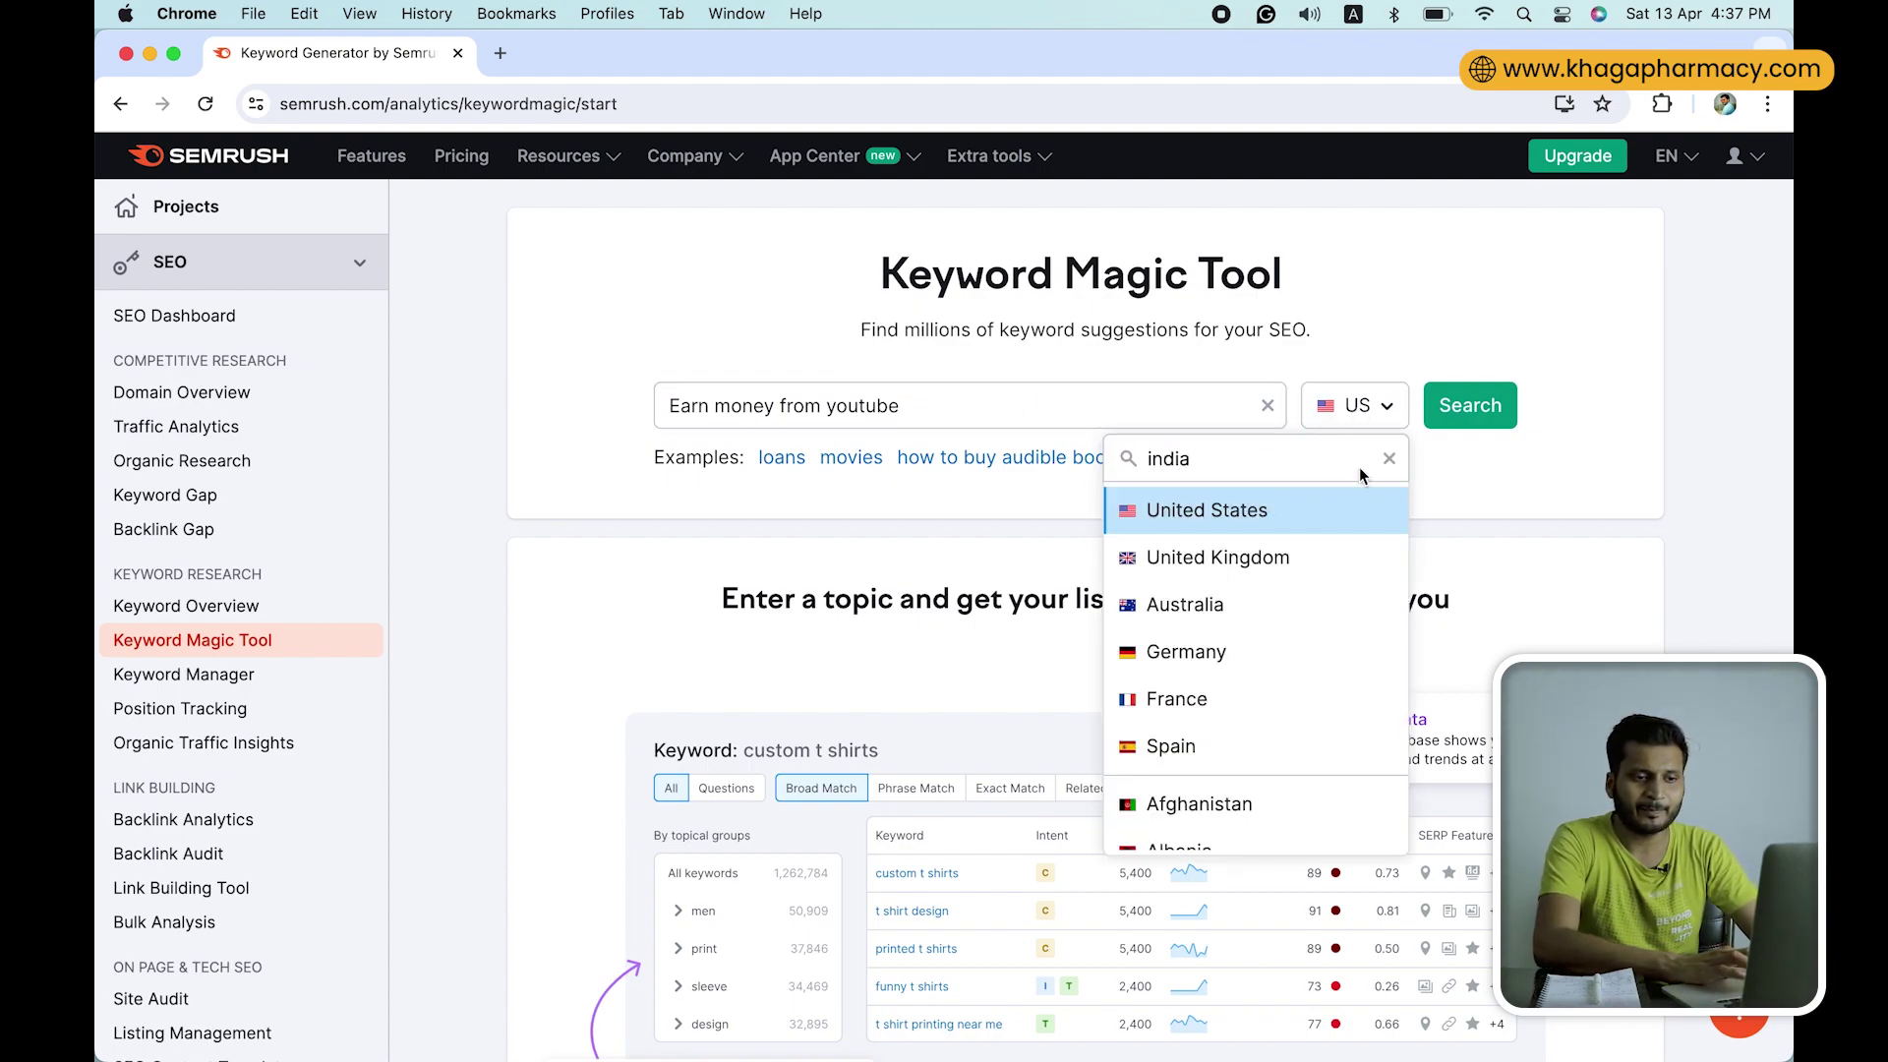
key(Return)
click(1465, 411)
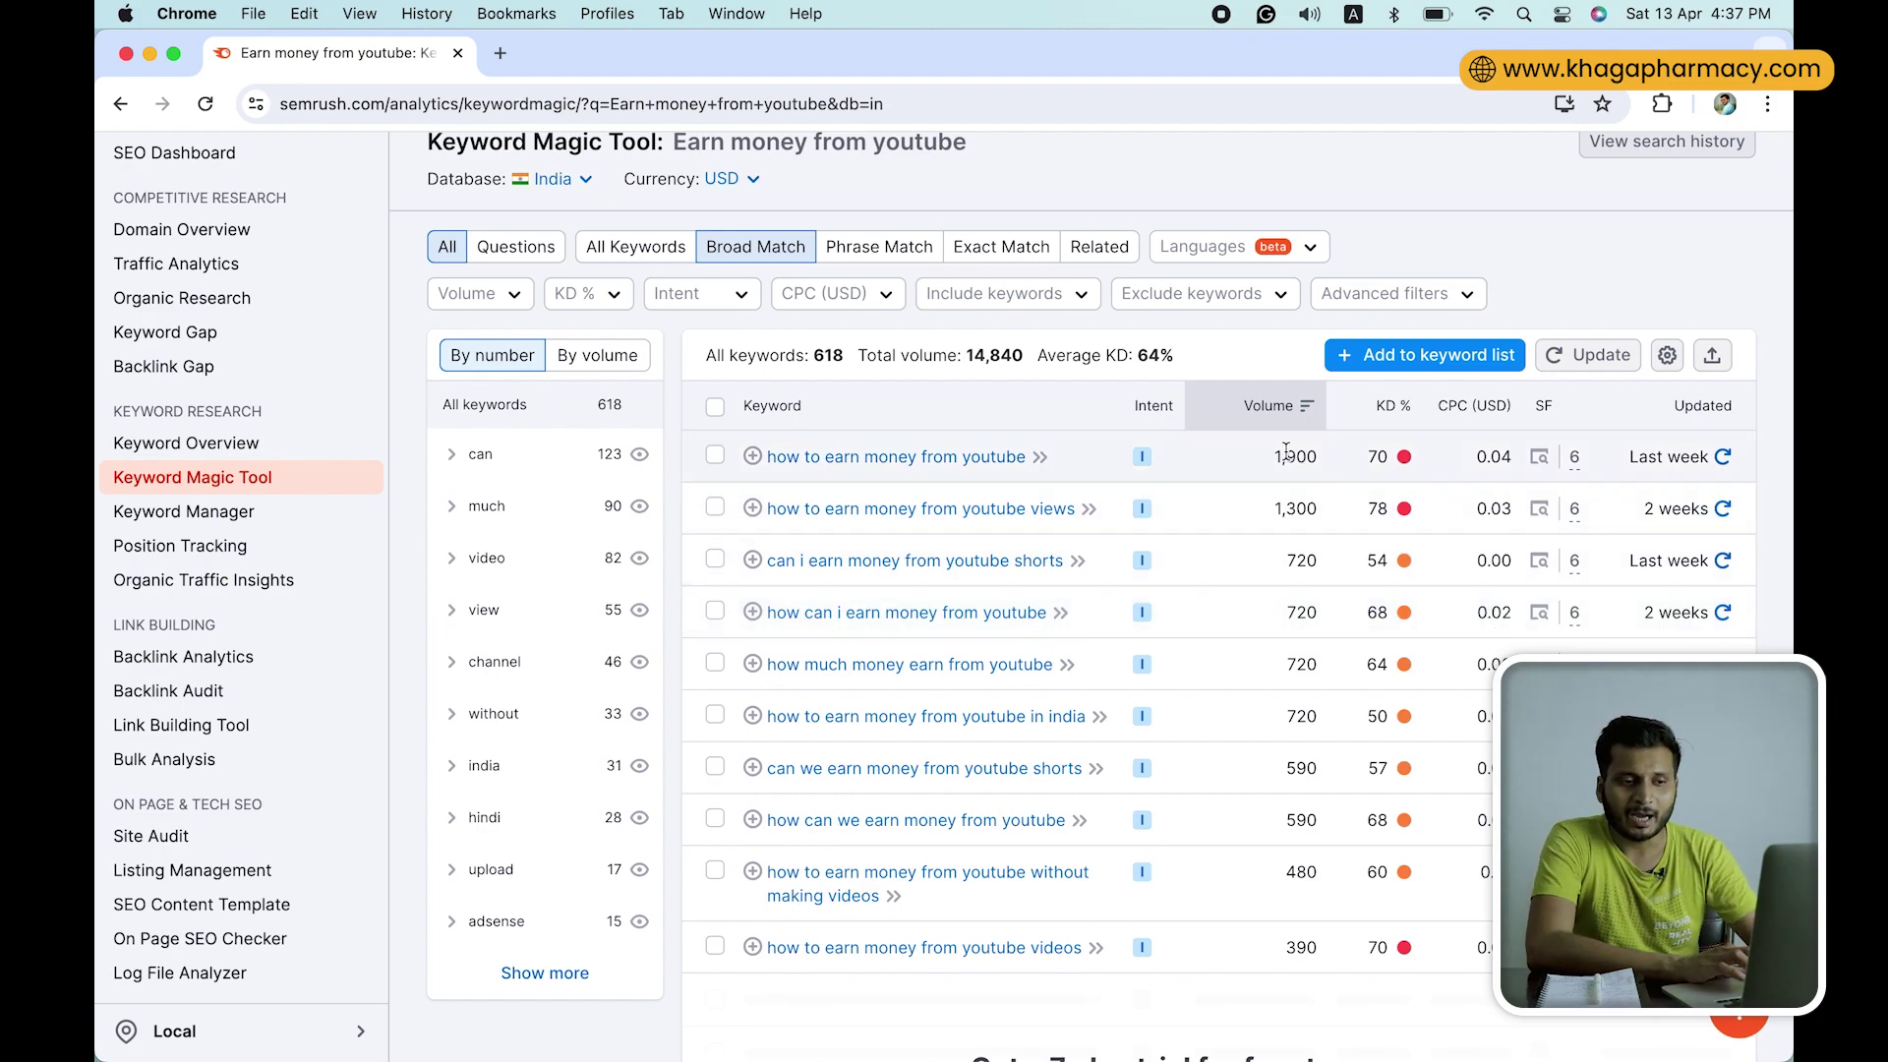
Look over the keyword results and filter them to the "video" topic group.
mouse_move(1384, 454)
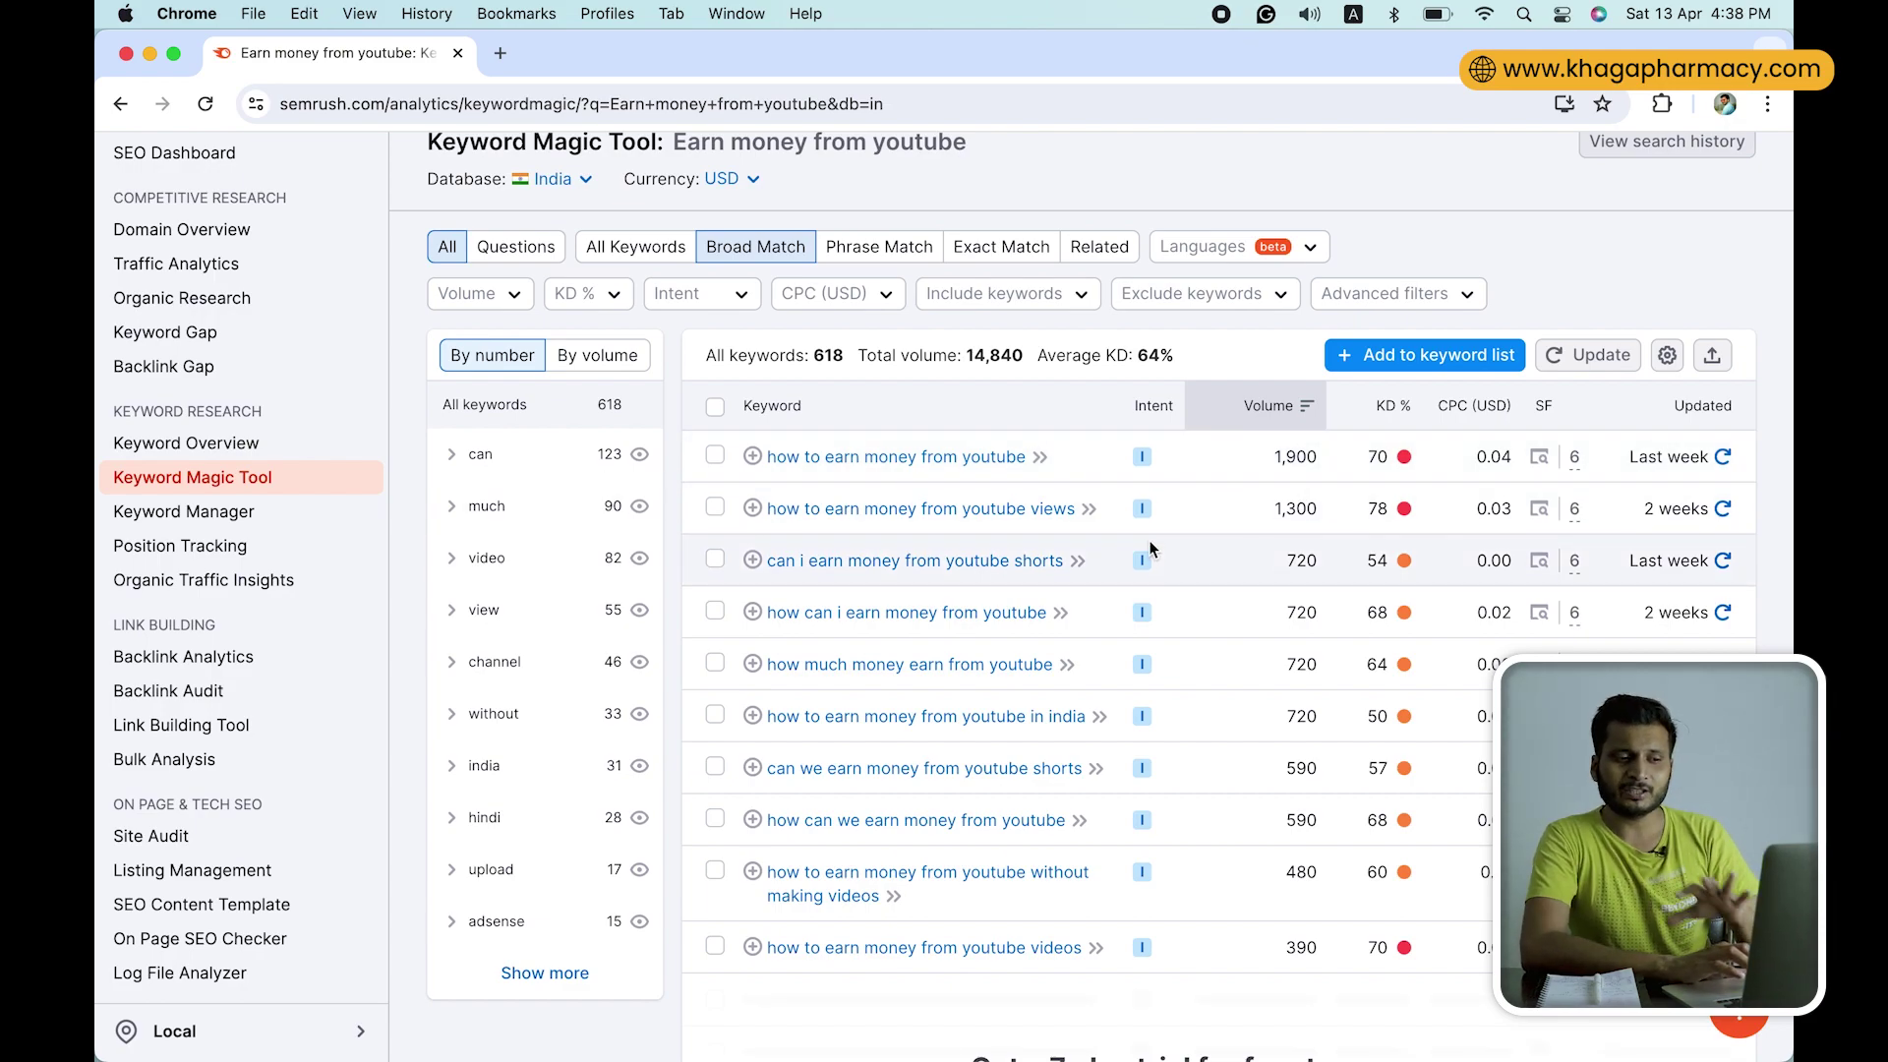
scroll(1081, 747, down, 1)
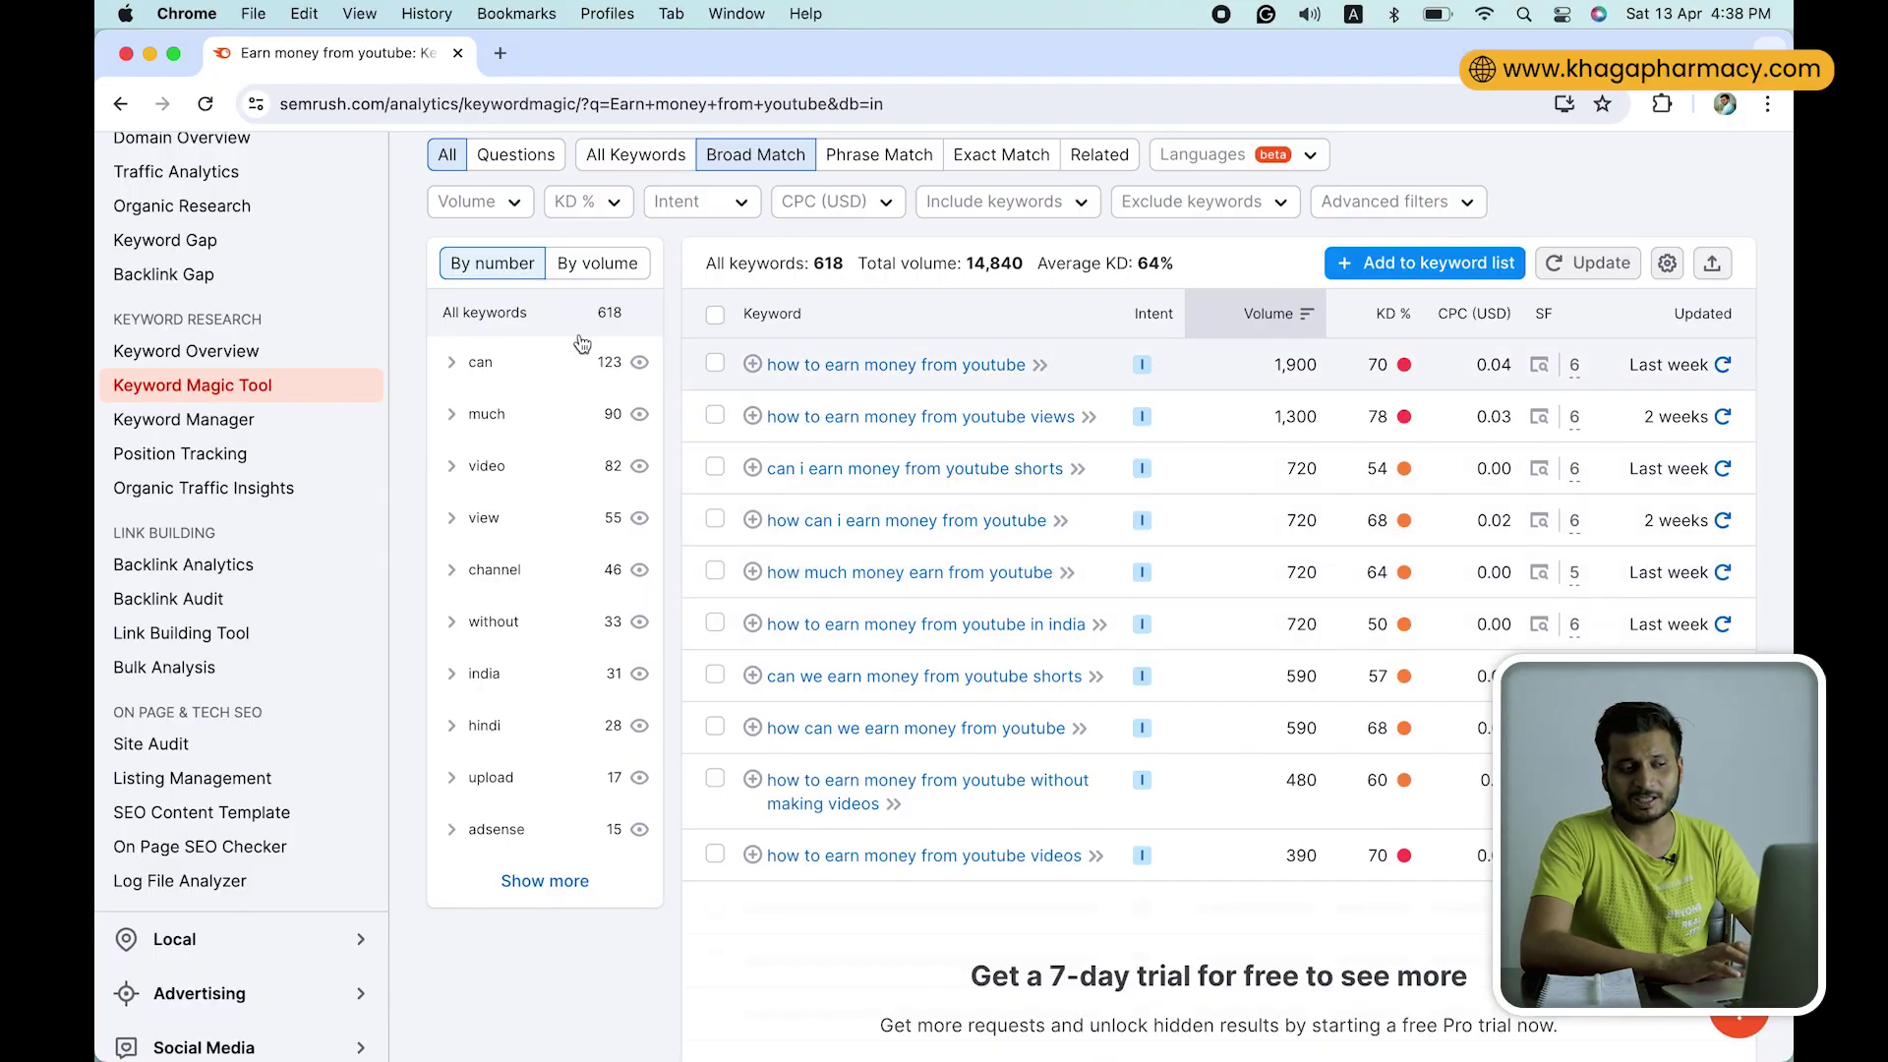
scroll(606, 341, up, 1)
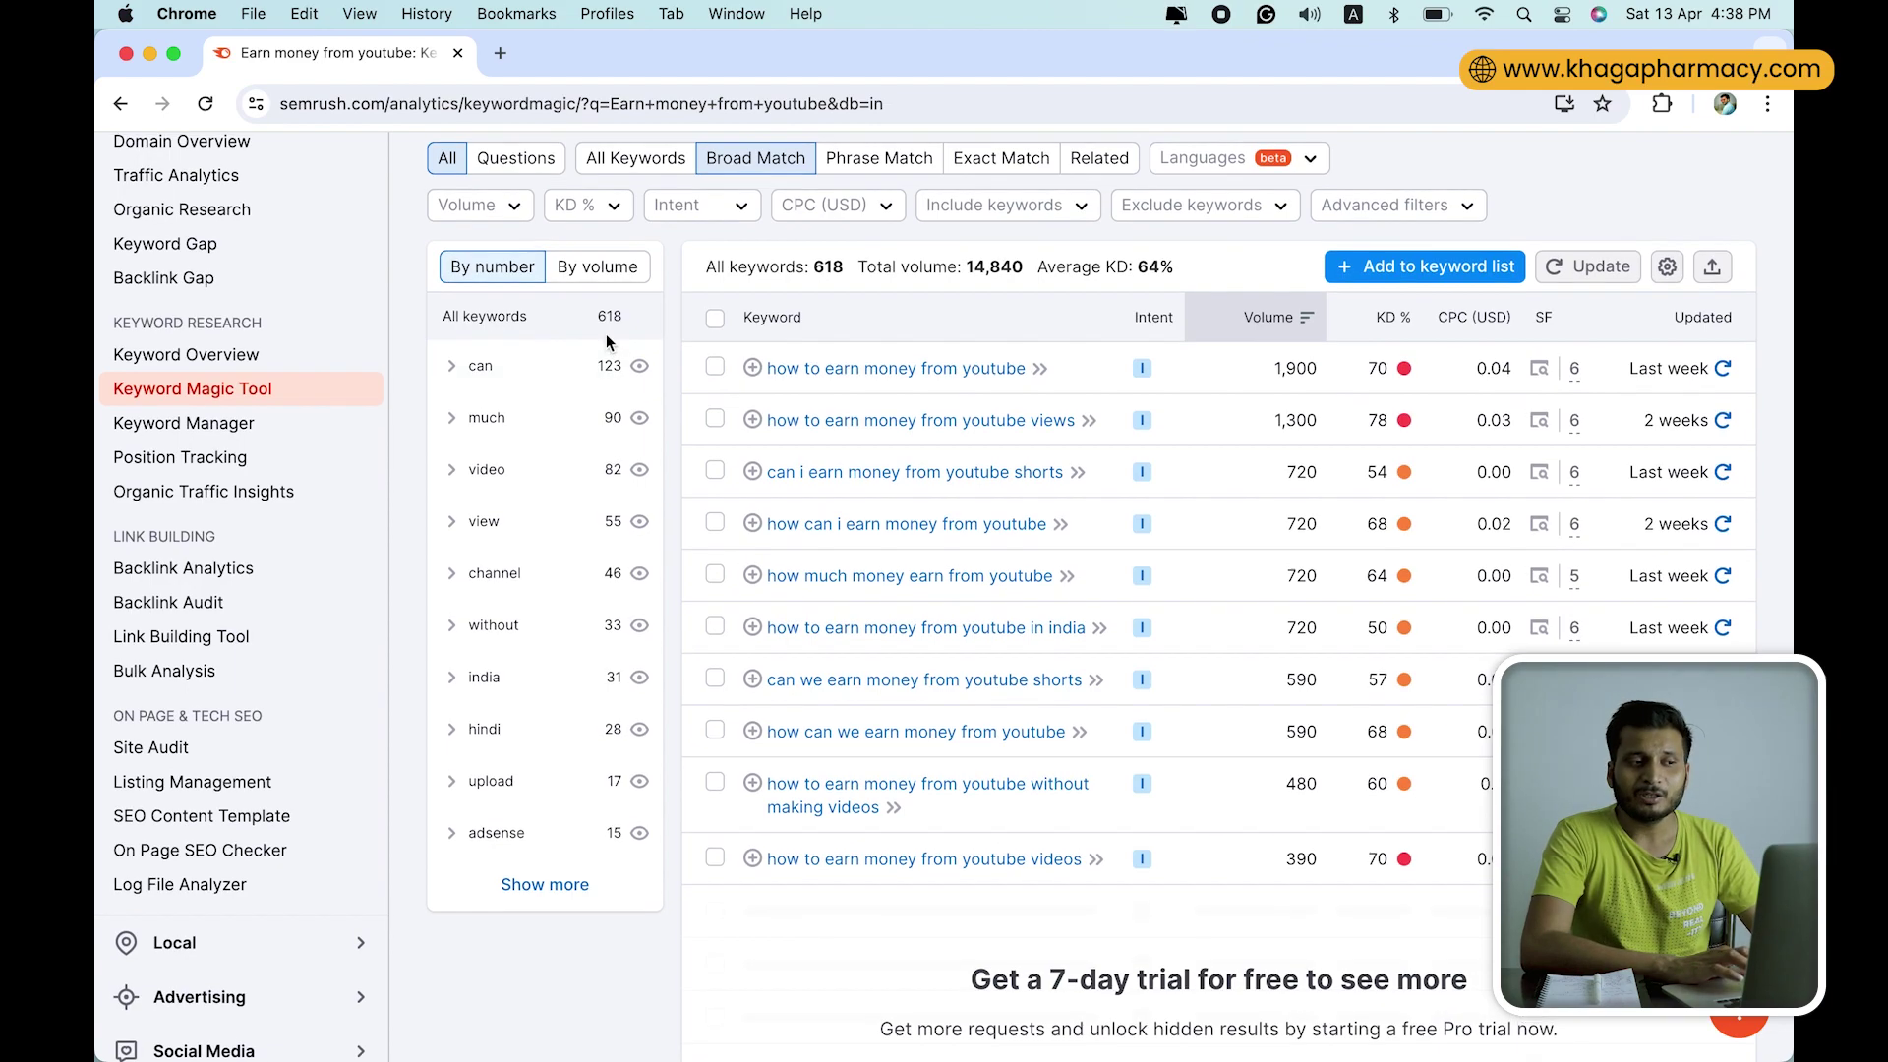
scroll(605, 333, up, 1)
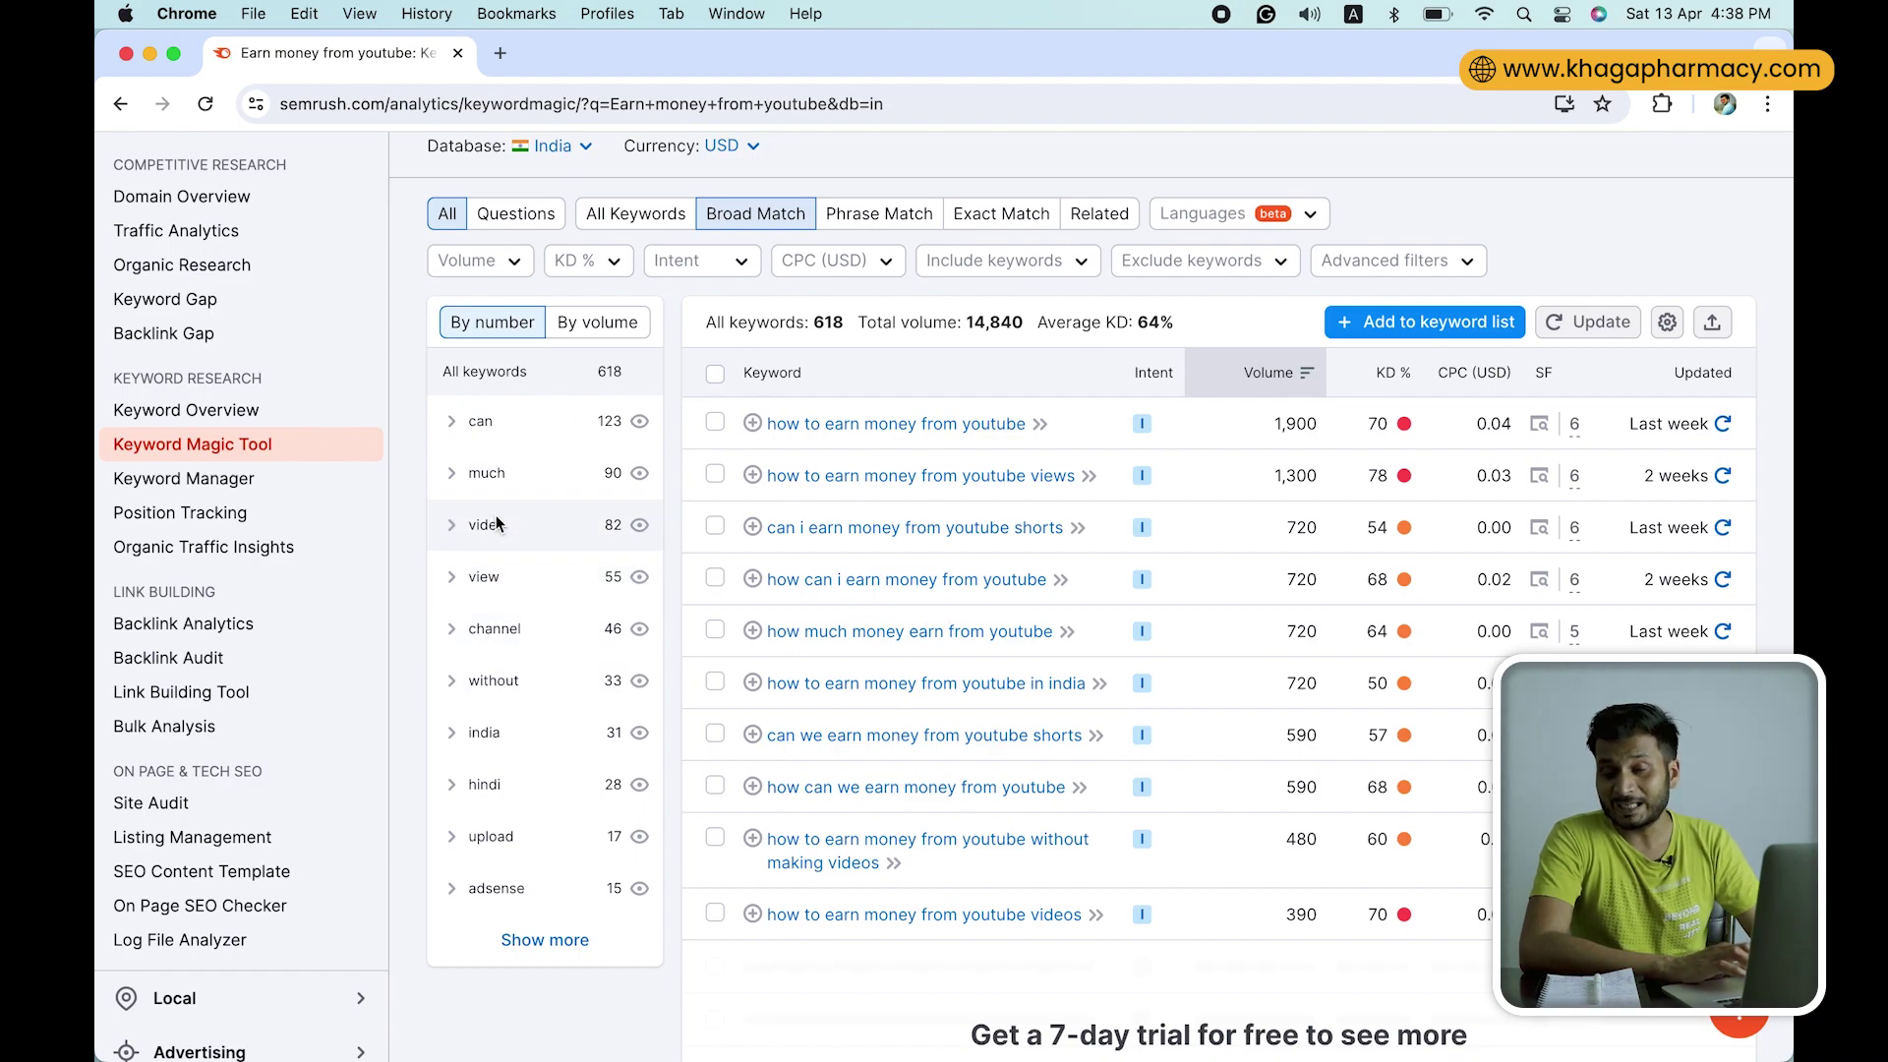
click(454, 525)
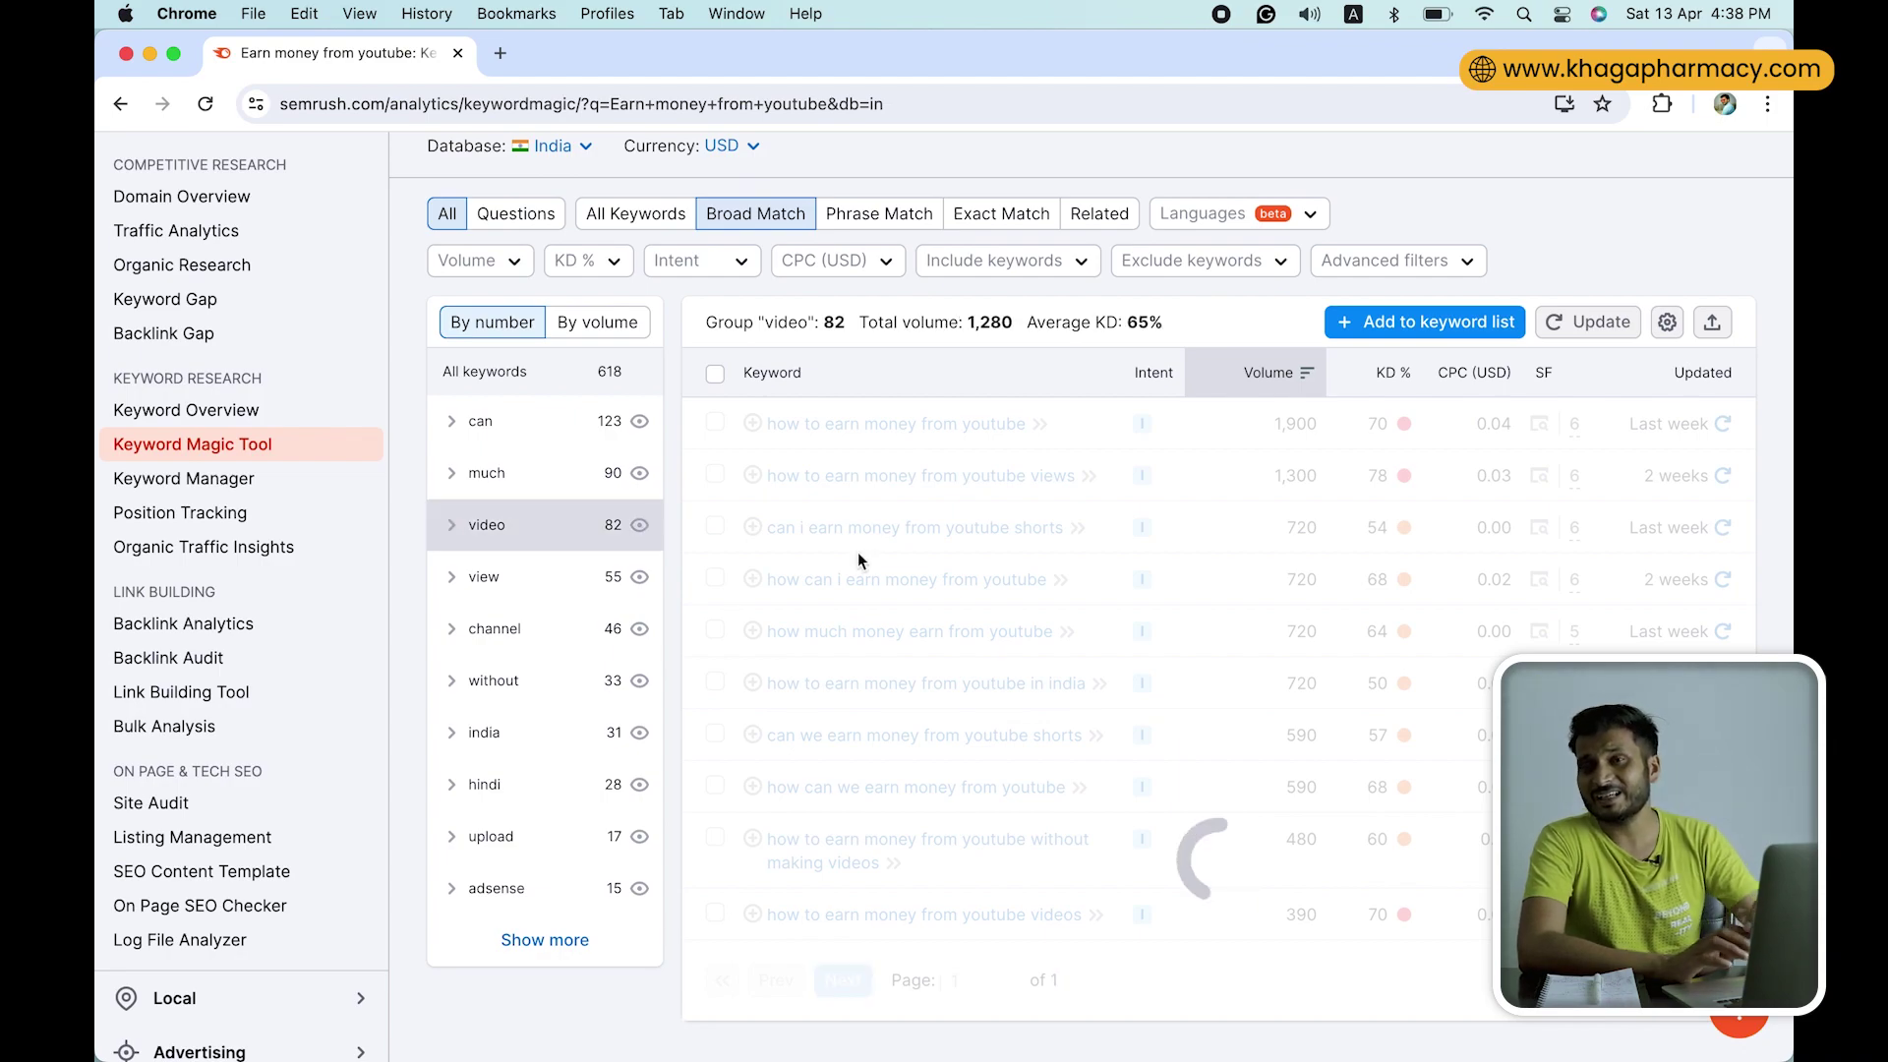
Open the overview of "how to earn money from youtube without making videos" in a new tab, staying on the keyword list.
scroll(994, 688, down, 3)
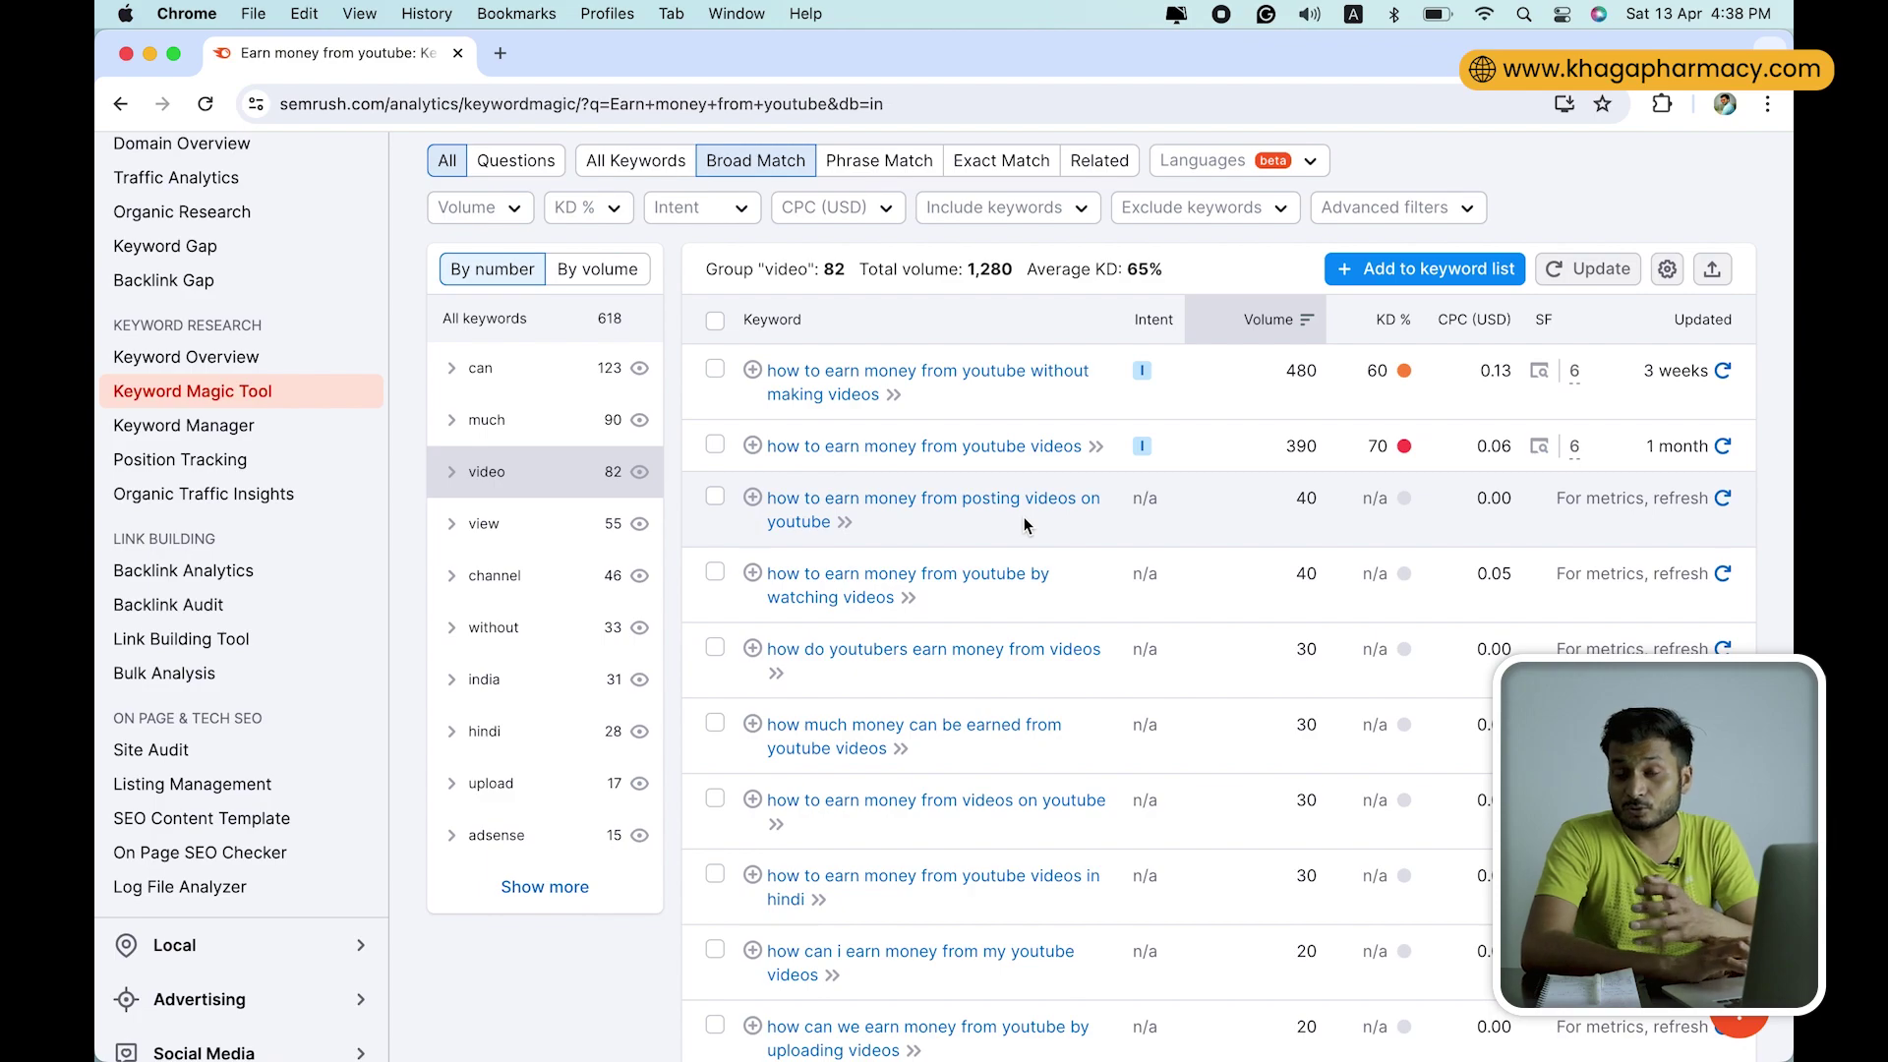
scroll(1023, 524, down, 1)
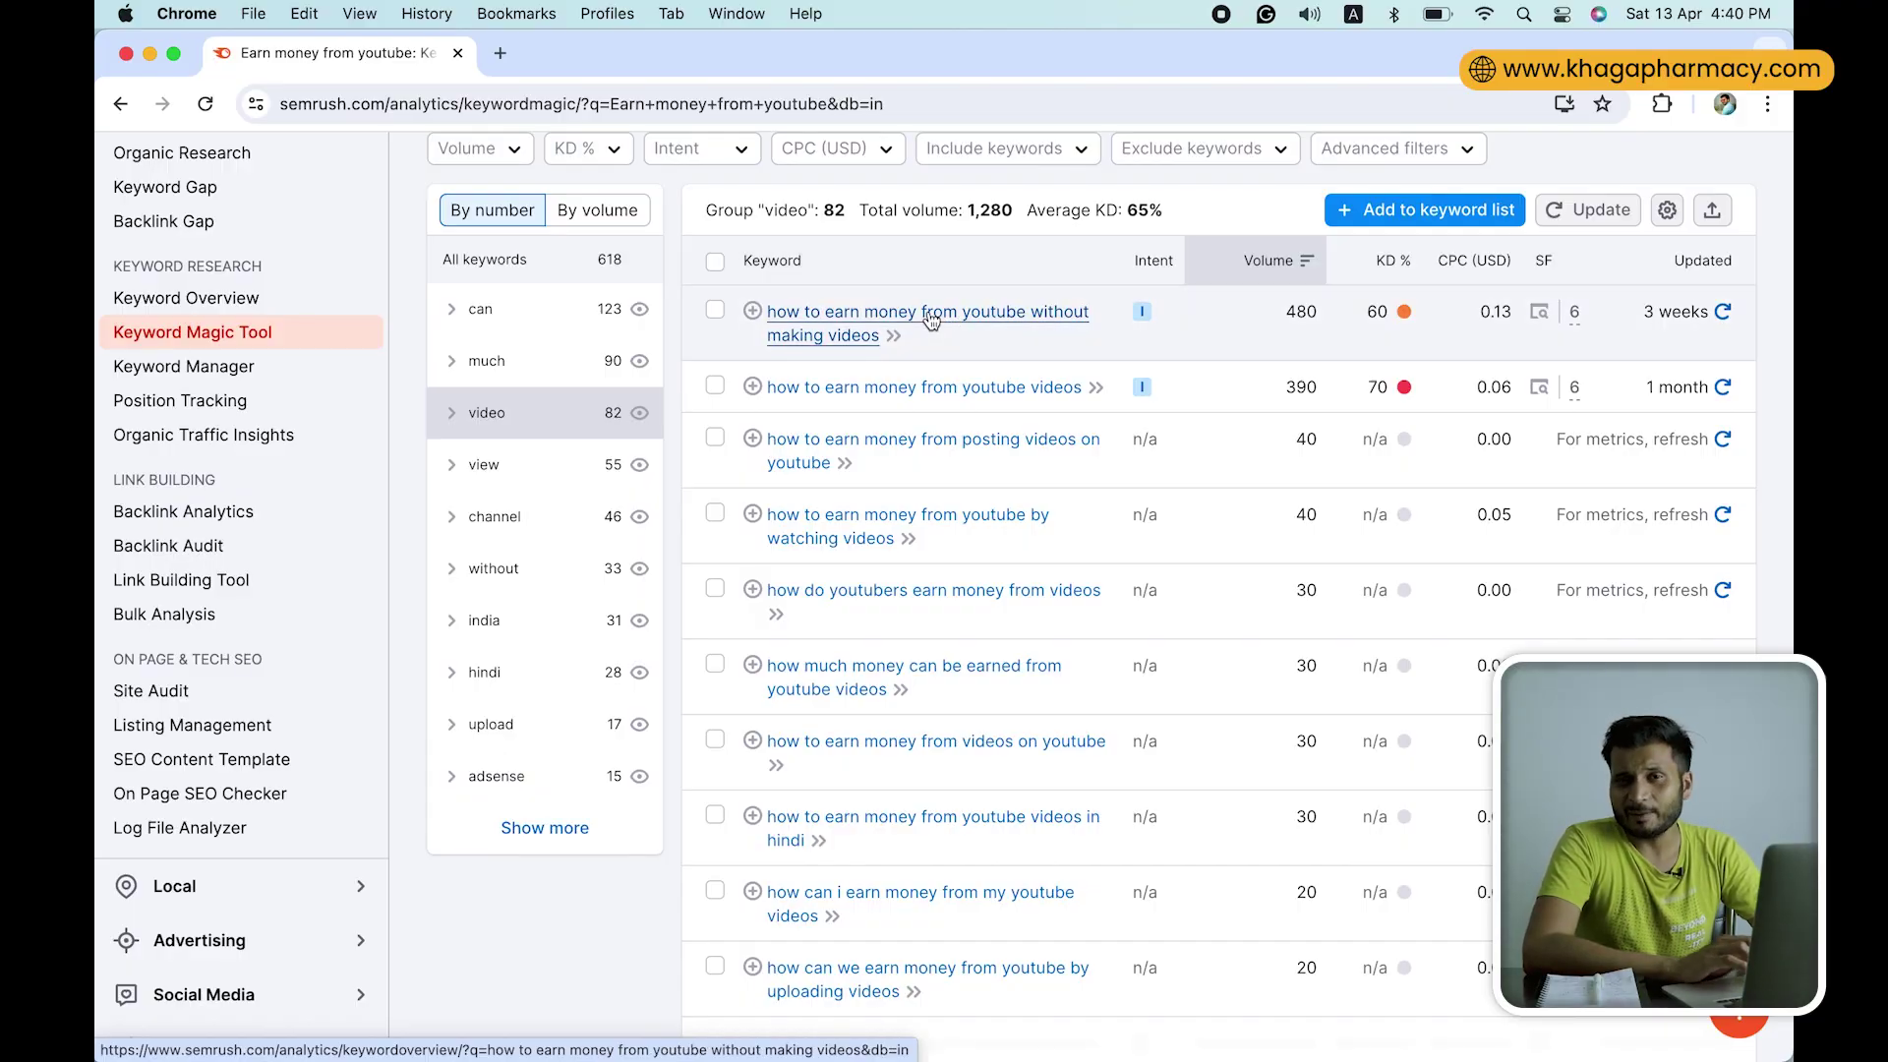
right_click(931, 322)
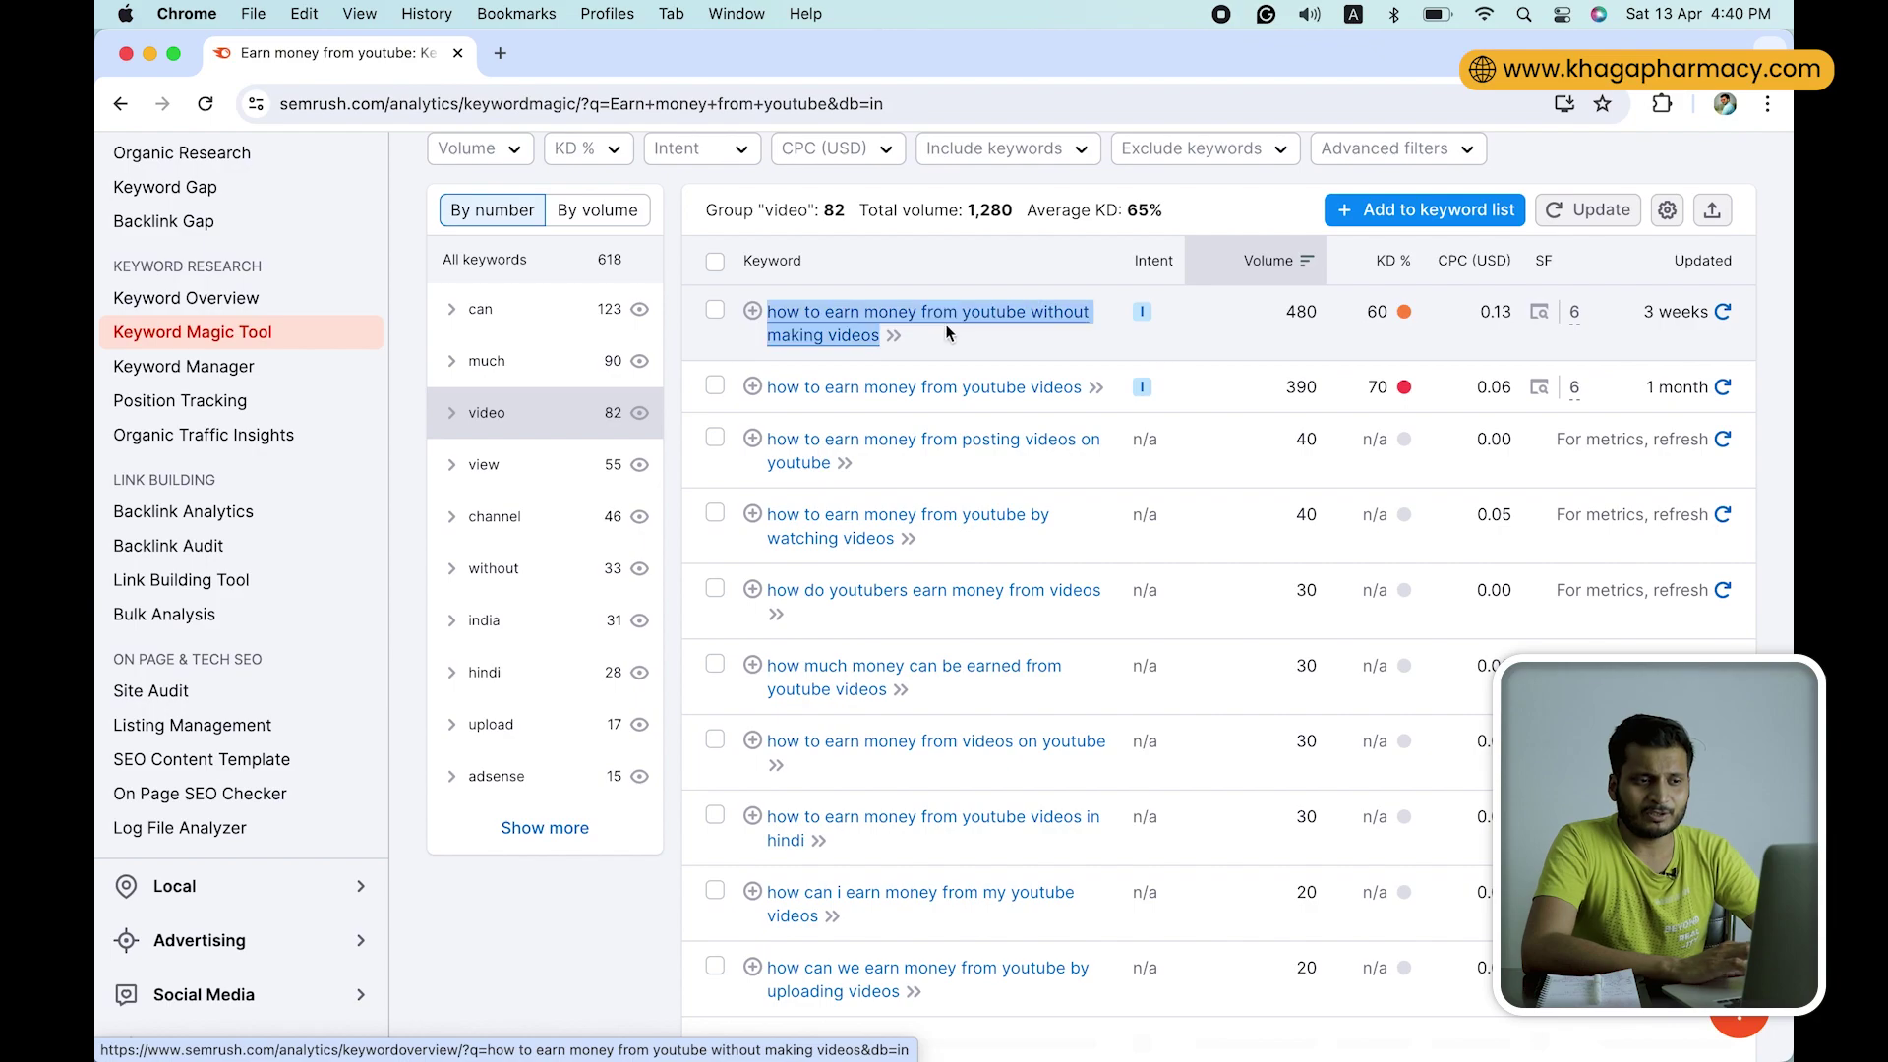
key(Escape)
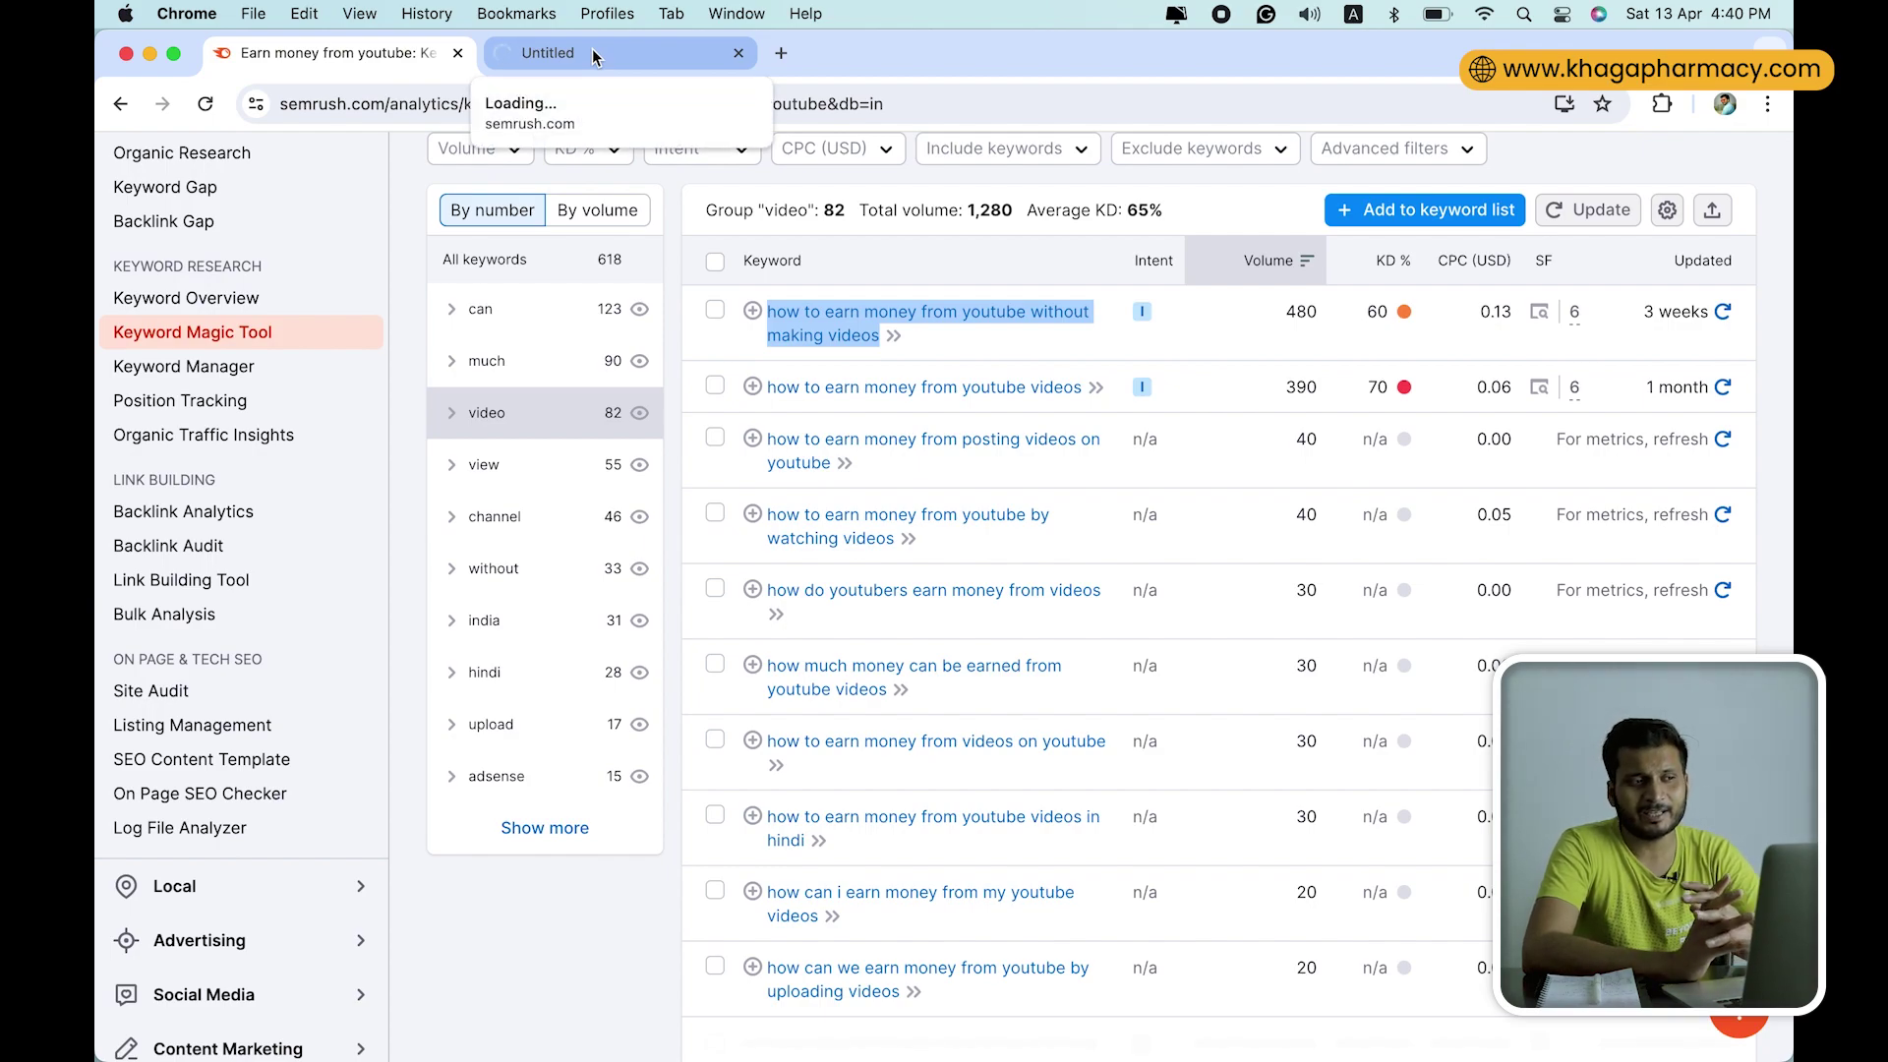
click(344, 57)
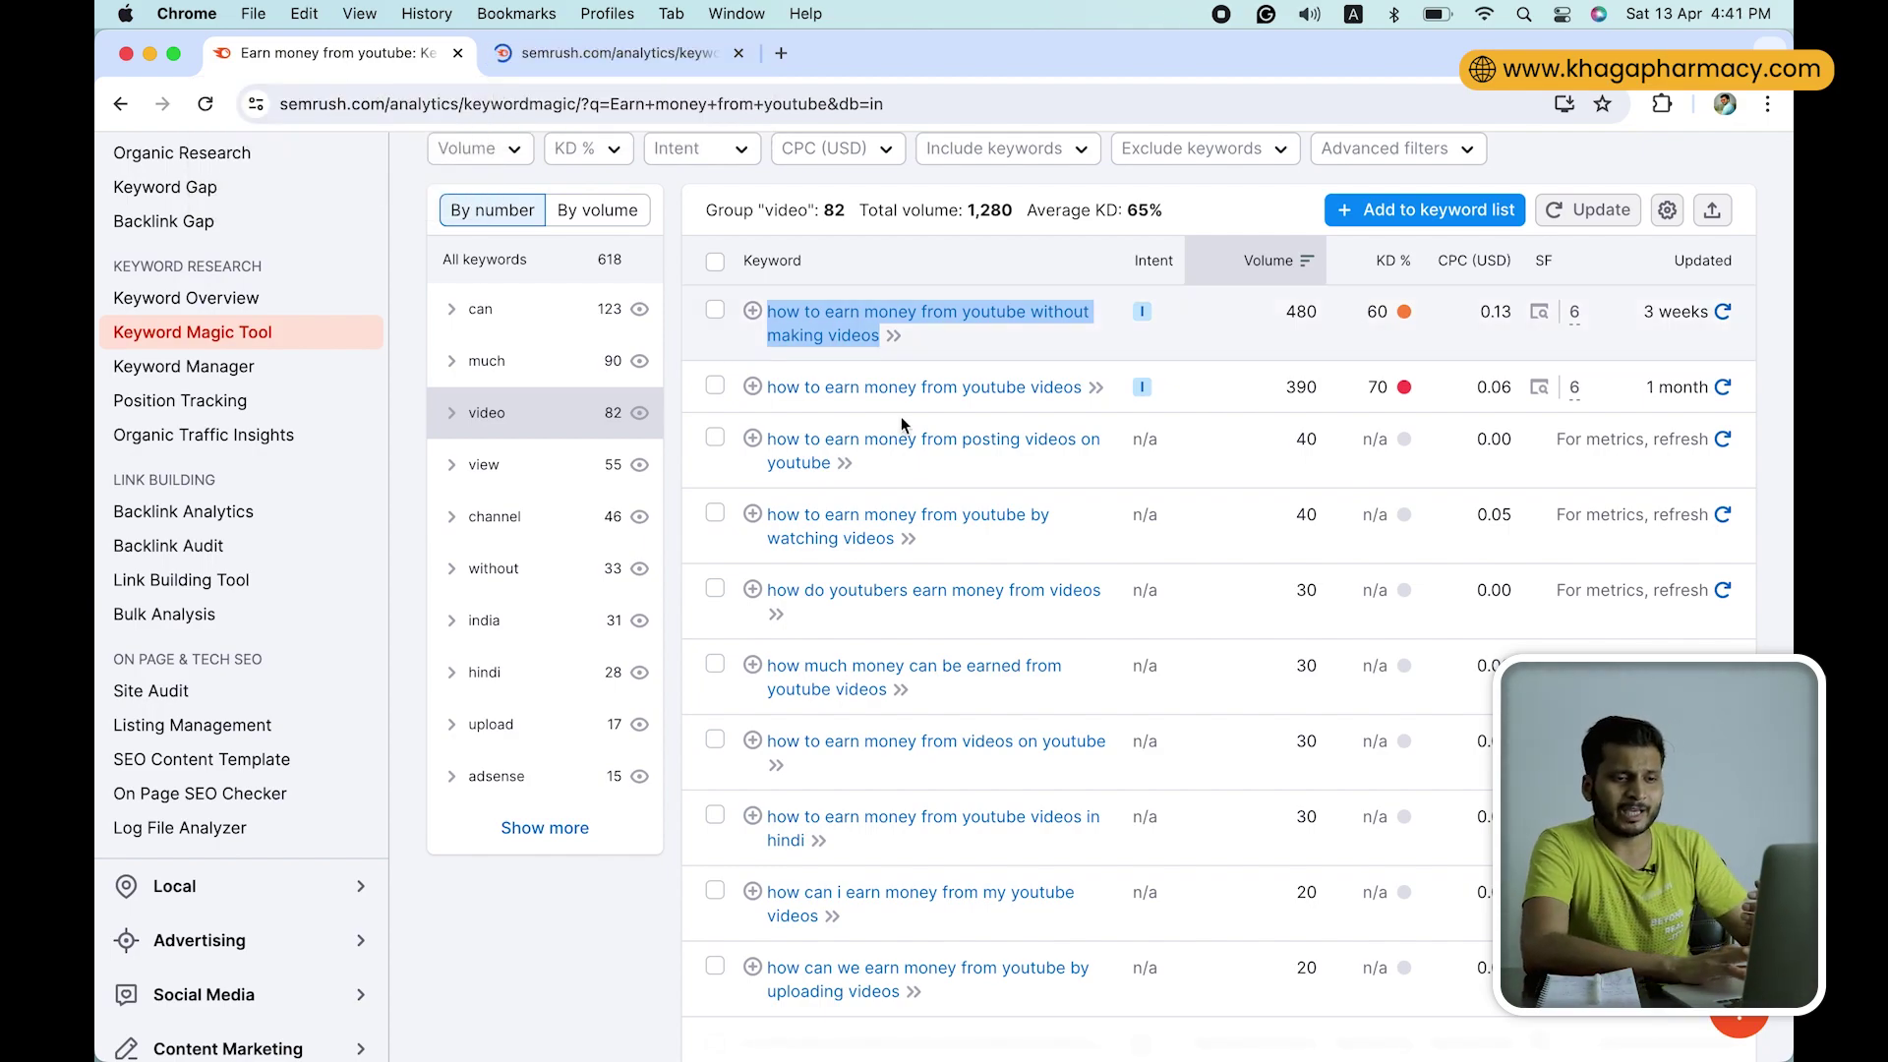
Scan the keywords in the "video" group and switch to the opened keyword overview.
scroll(900, 416, down, 1)
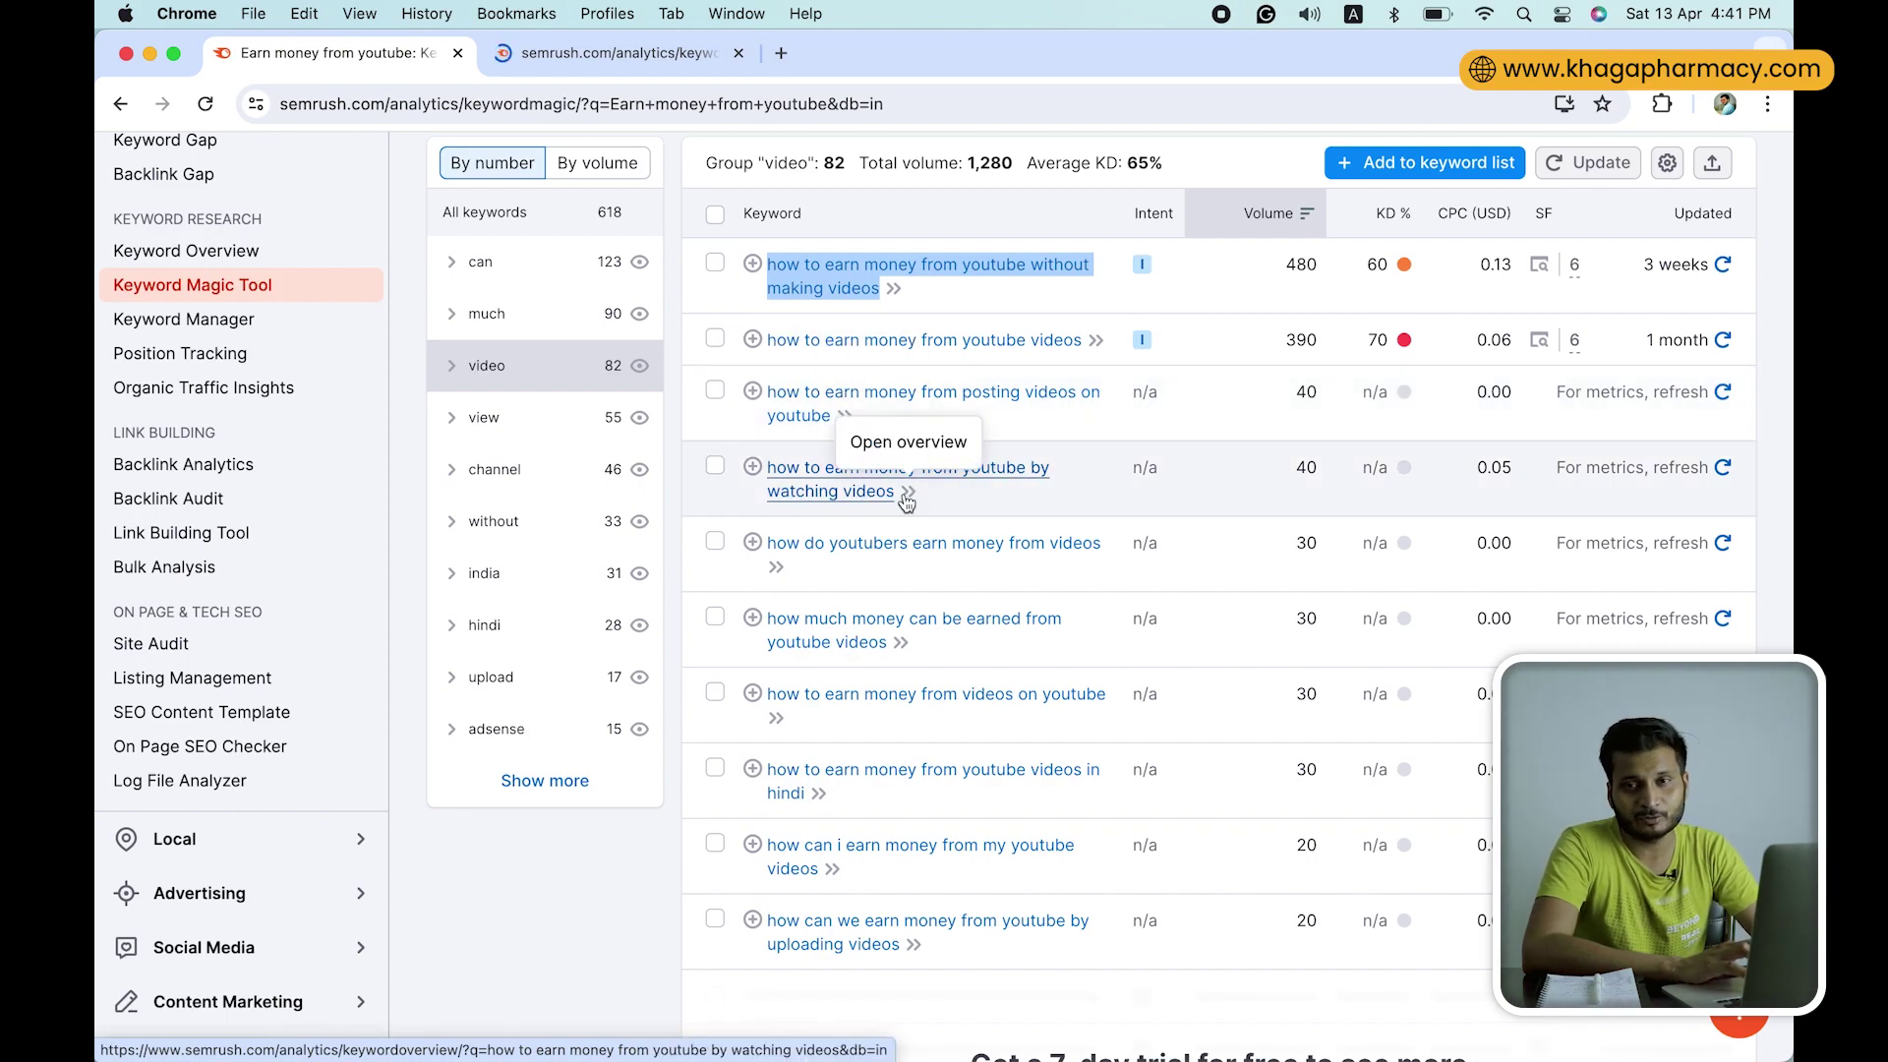
scroll(927, 503, down, 1)
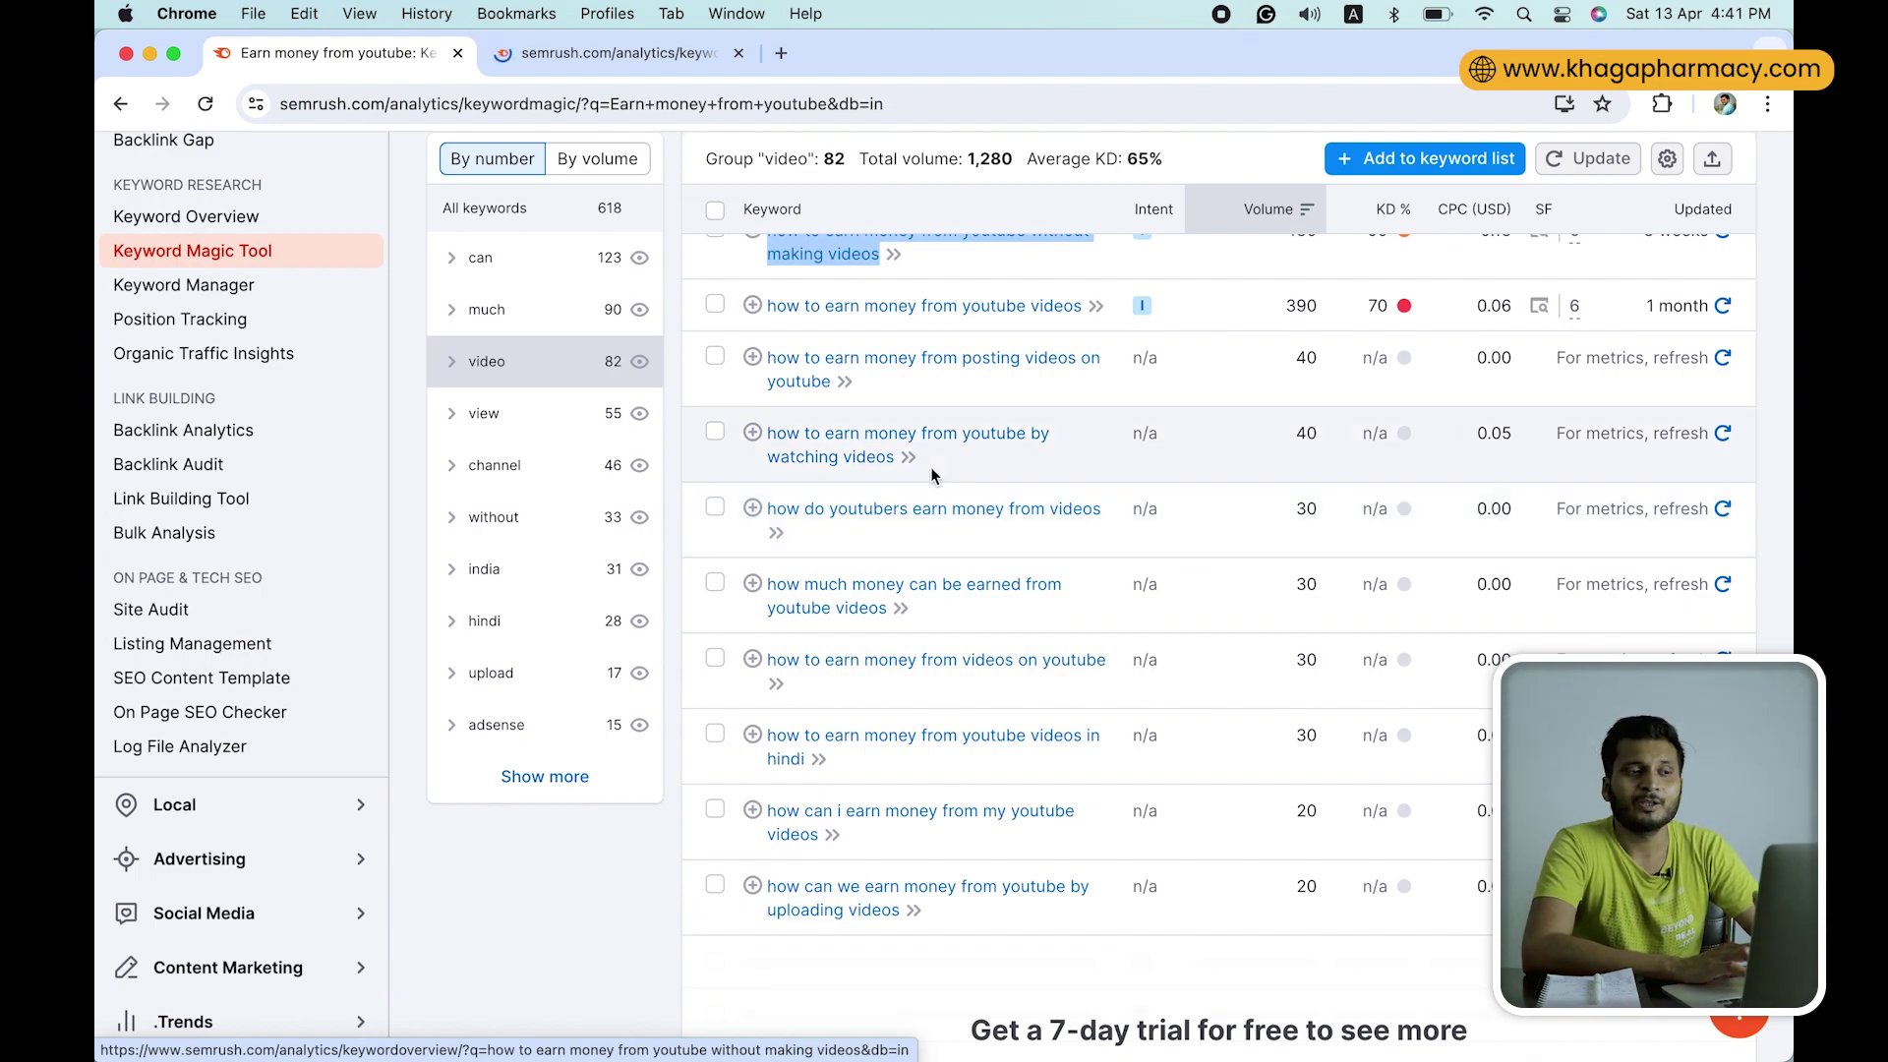
scroll(934, 476, down, 2)
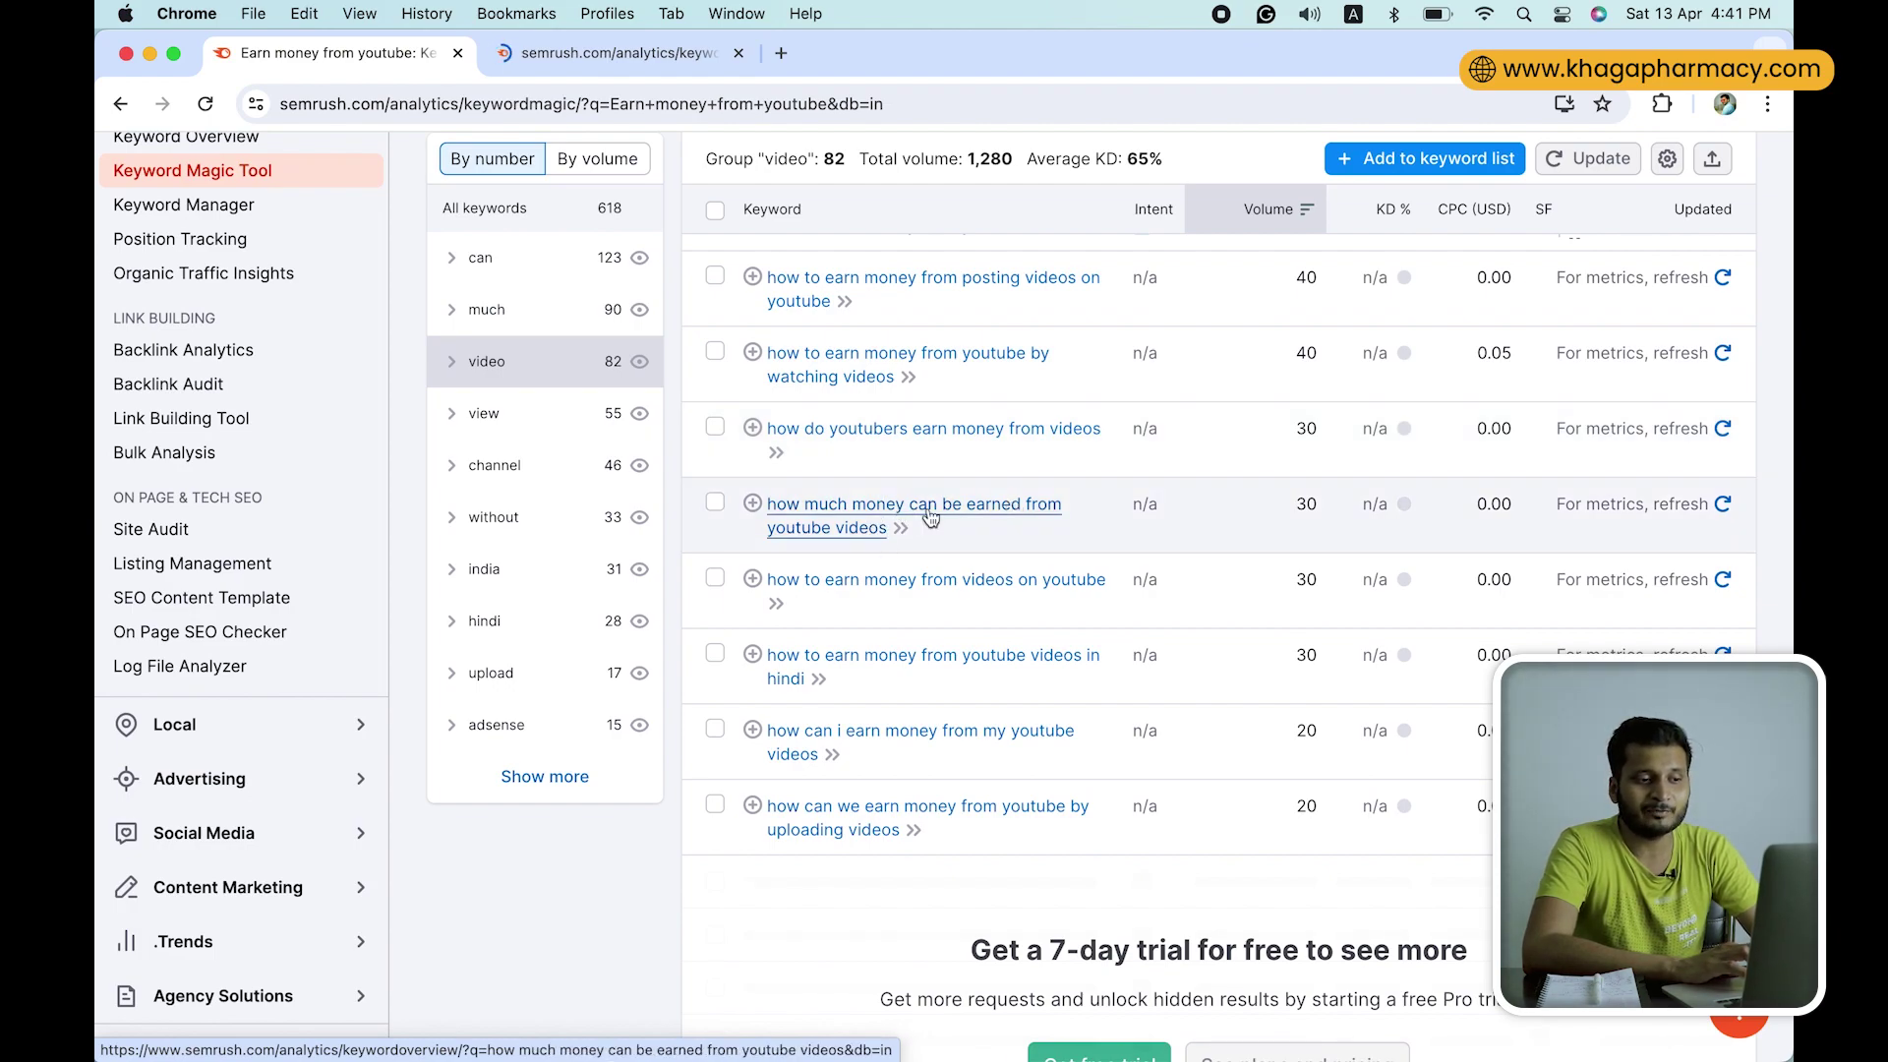
scroll(979, 519, up, 3)
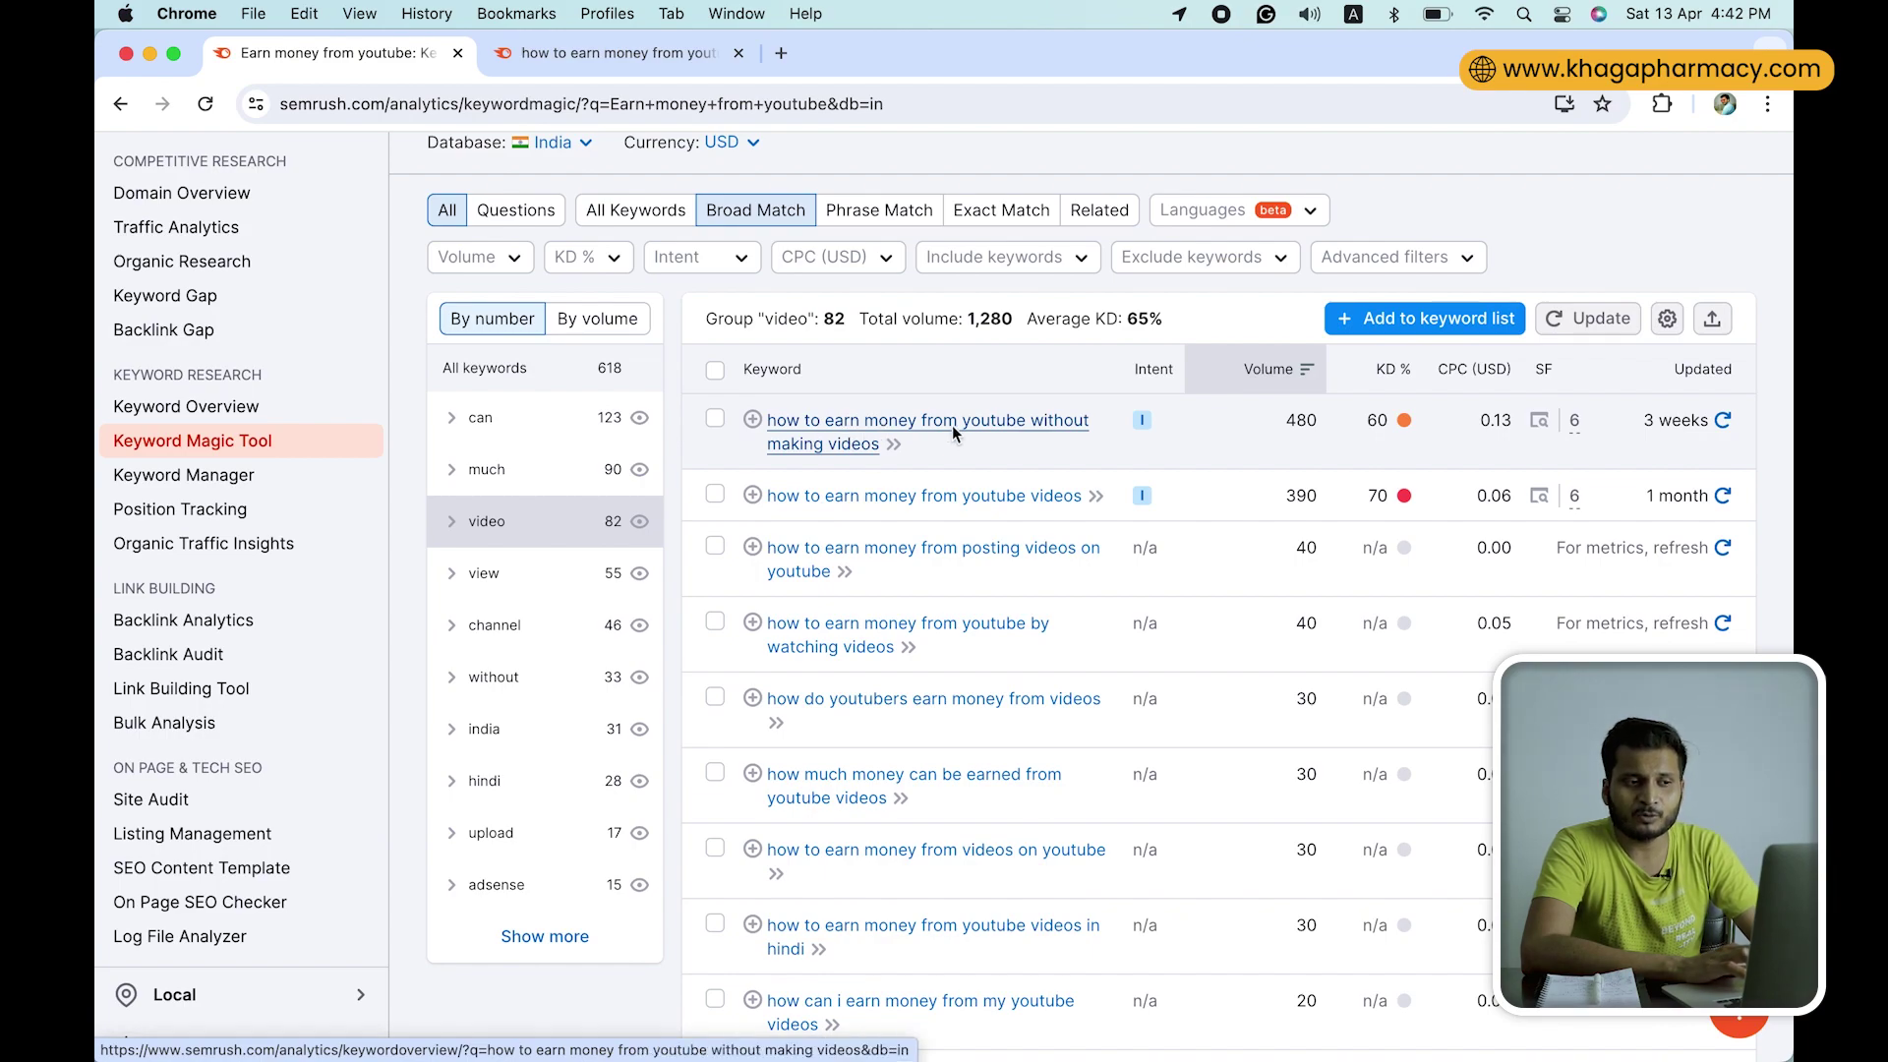
click(631, 56)
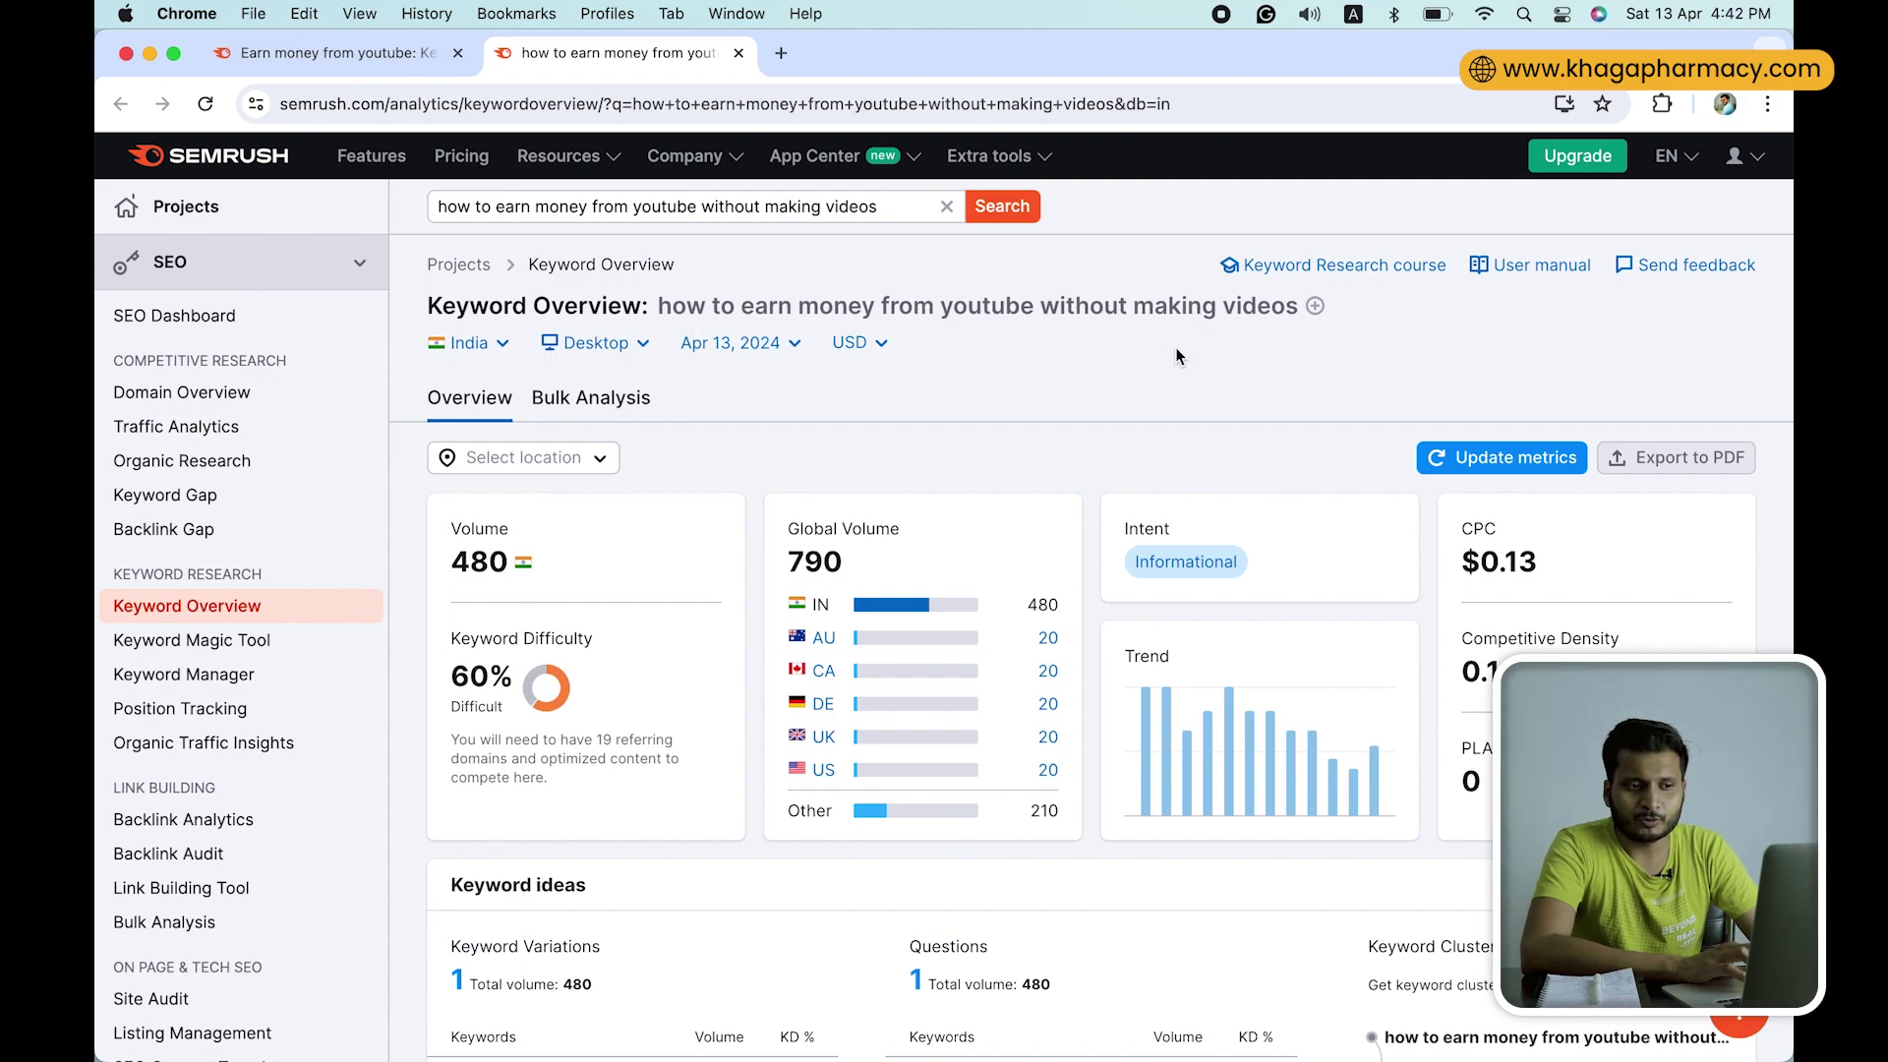
Examine the keyword's volume, difficulty, intent, trend, CPC and keyword ideas, and return to the Keyword Magic Tool results.
scroll(1176, 350, down, 1)
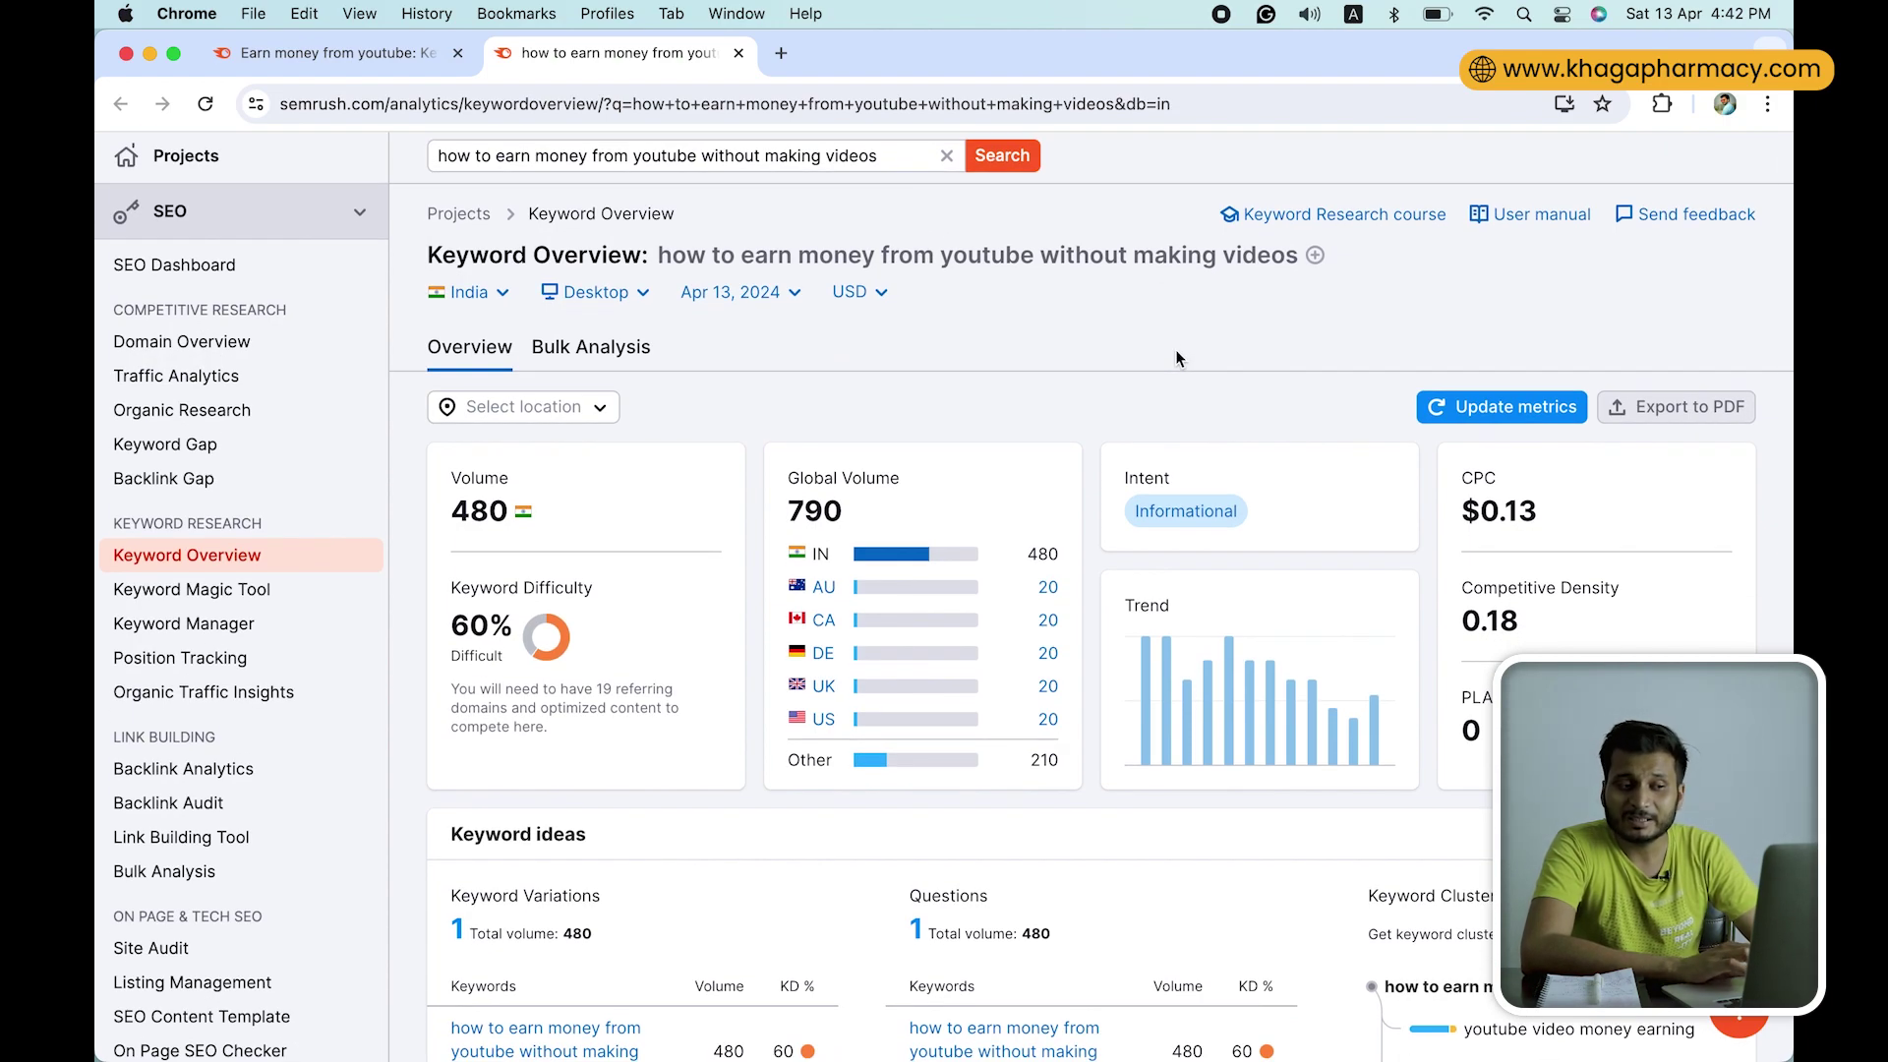
scroll(1176, 358, down, 1)
scroll(1176, 358, down, 1)
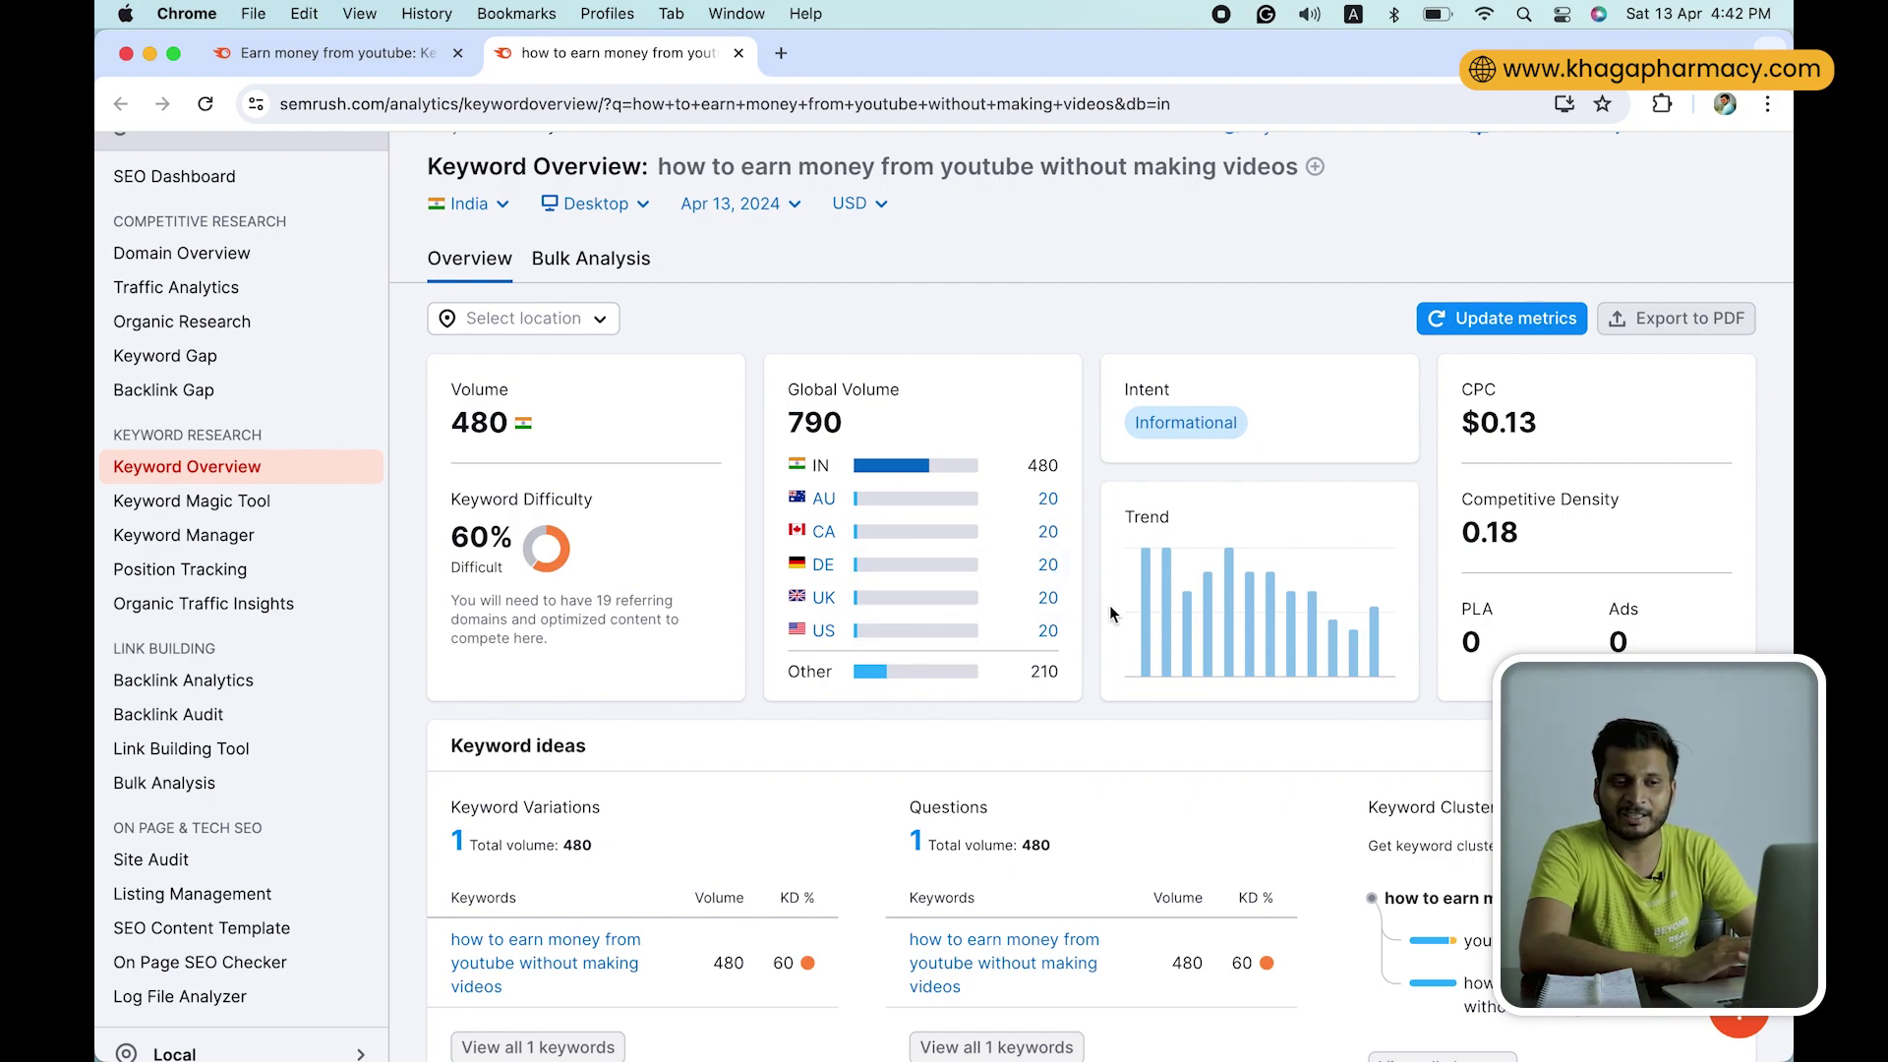
scroll(1109, 605, down, 4)
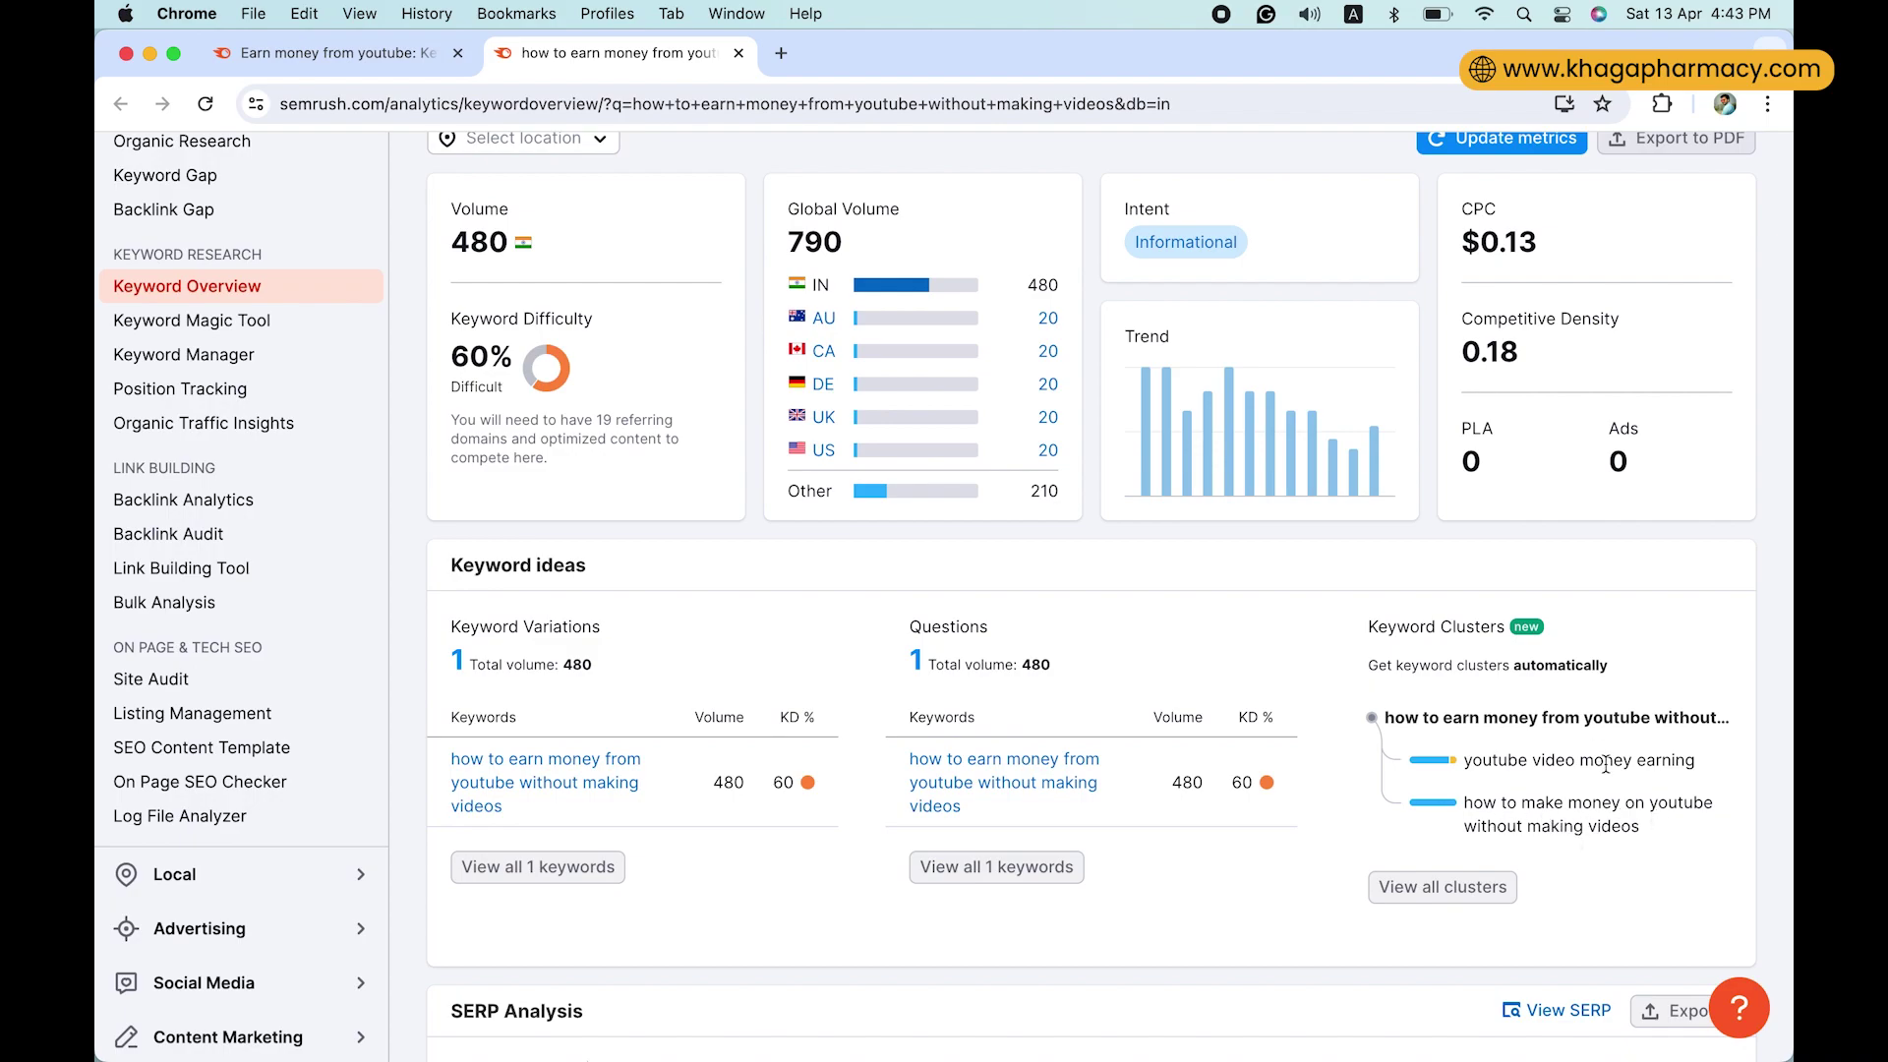
scroll(1584, 823, up, 4)
scroll(1584, 824, down, 3)
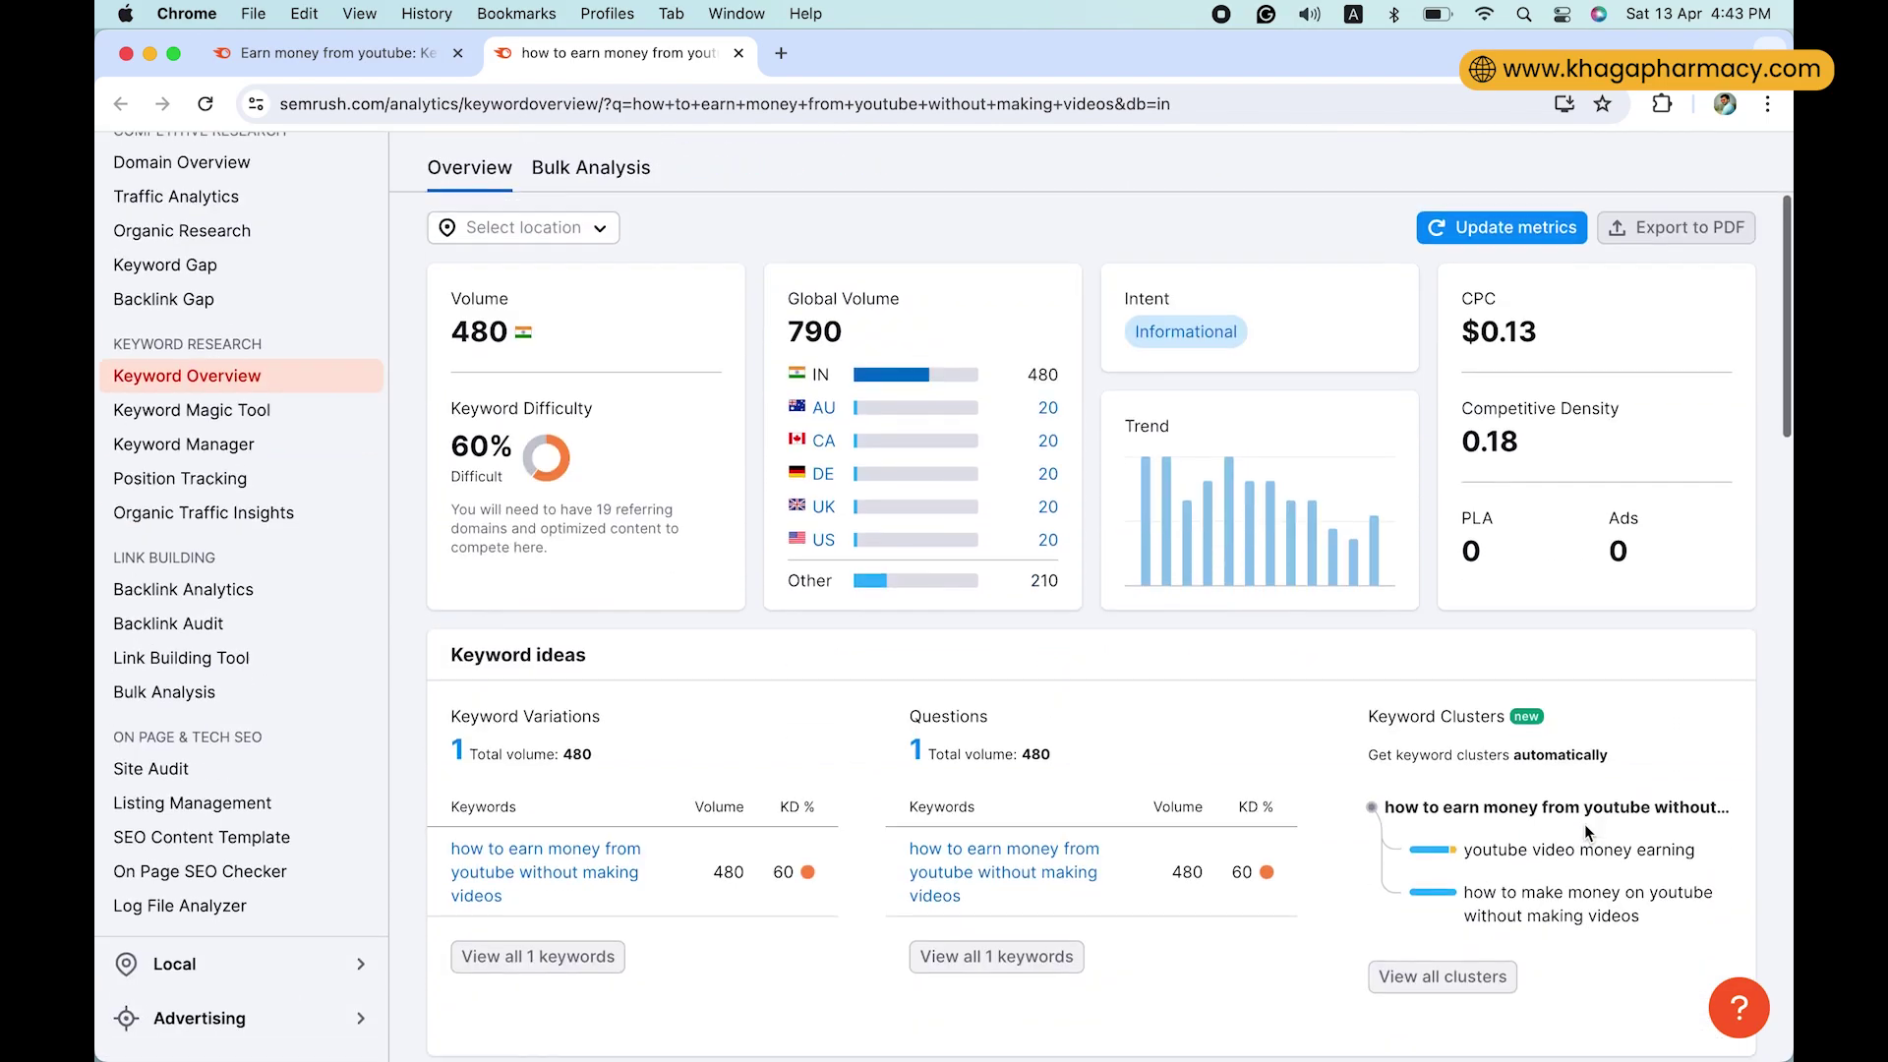
scroll(815, 424, up, 3)
scroll(1160, 487, down, 4)
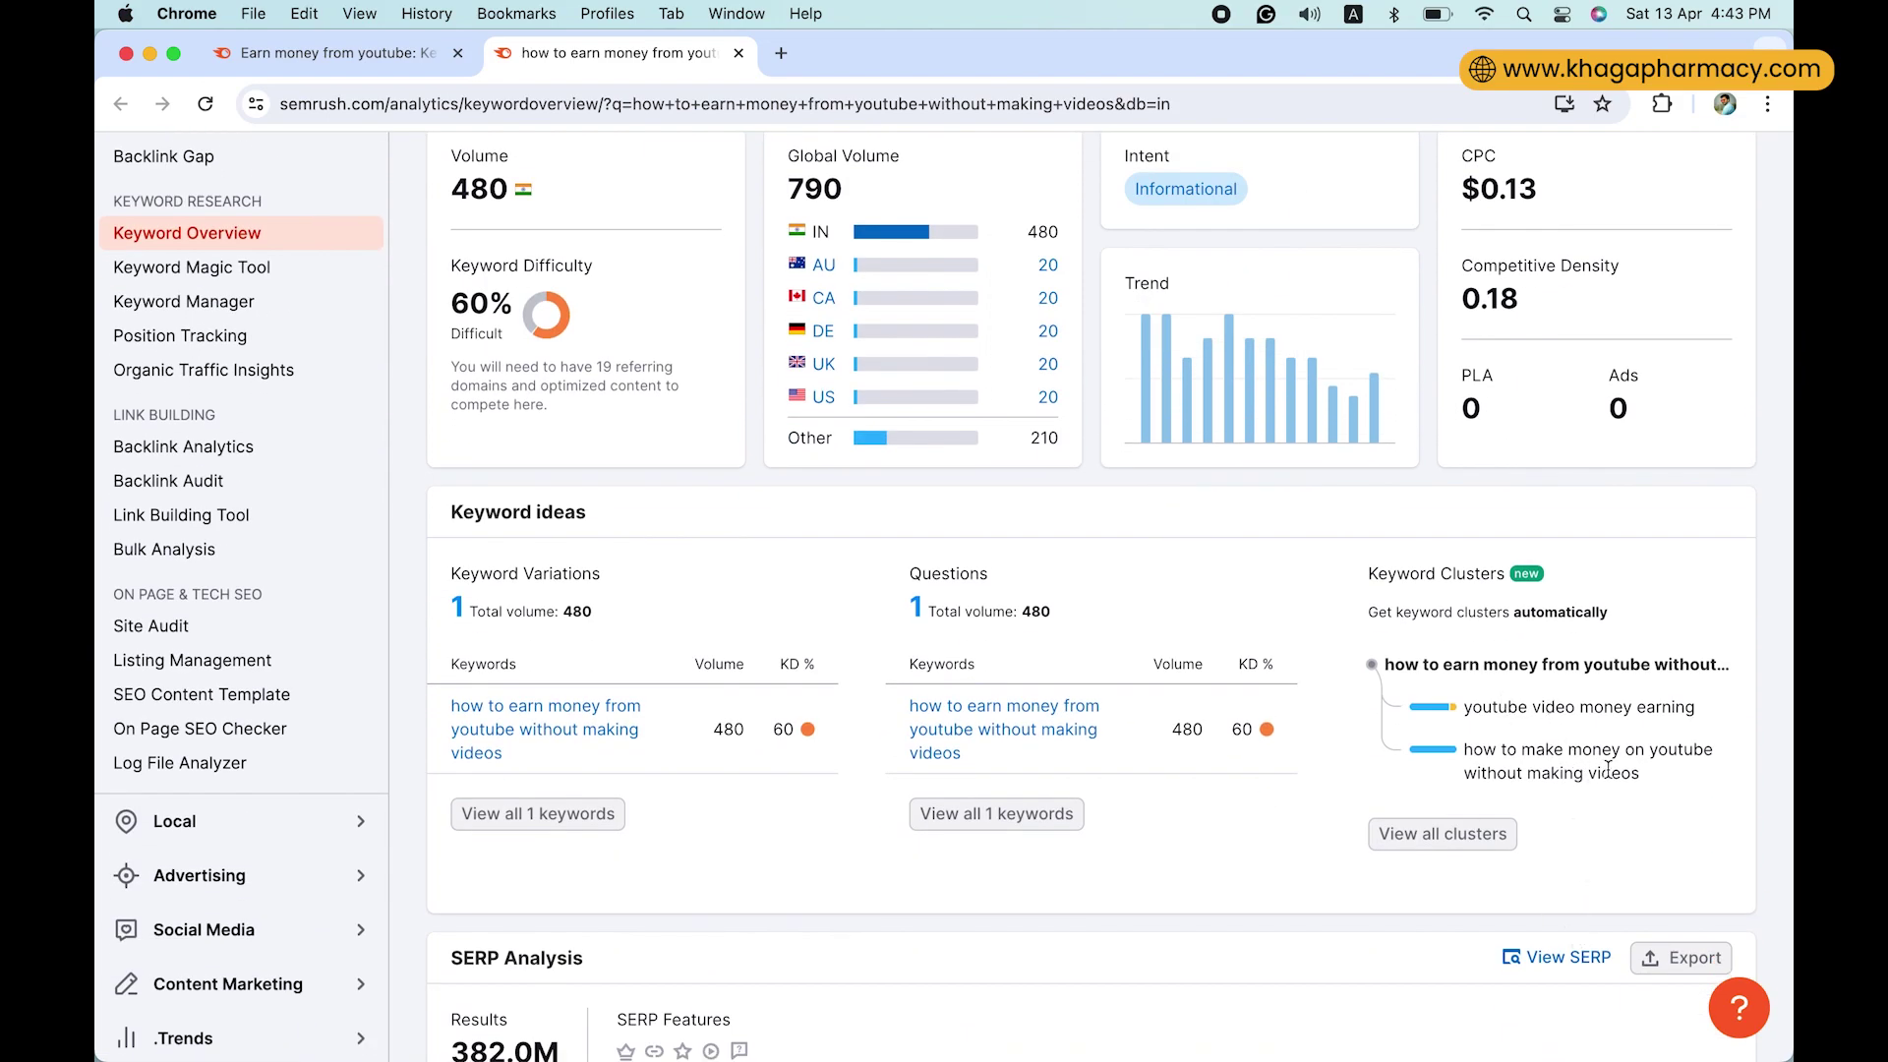
scroll(1608, 768, up, 5)
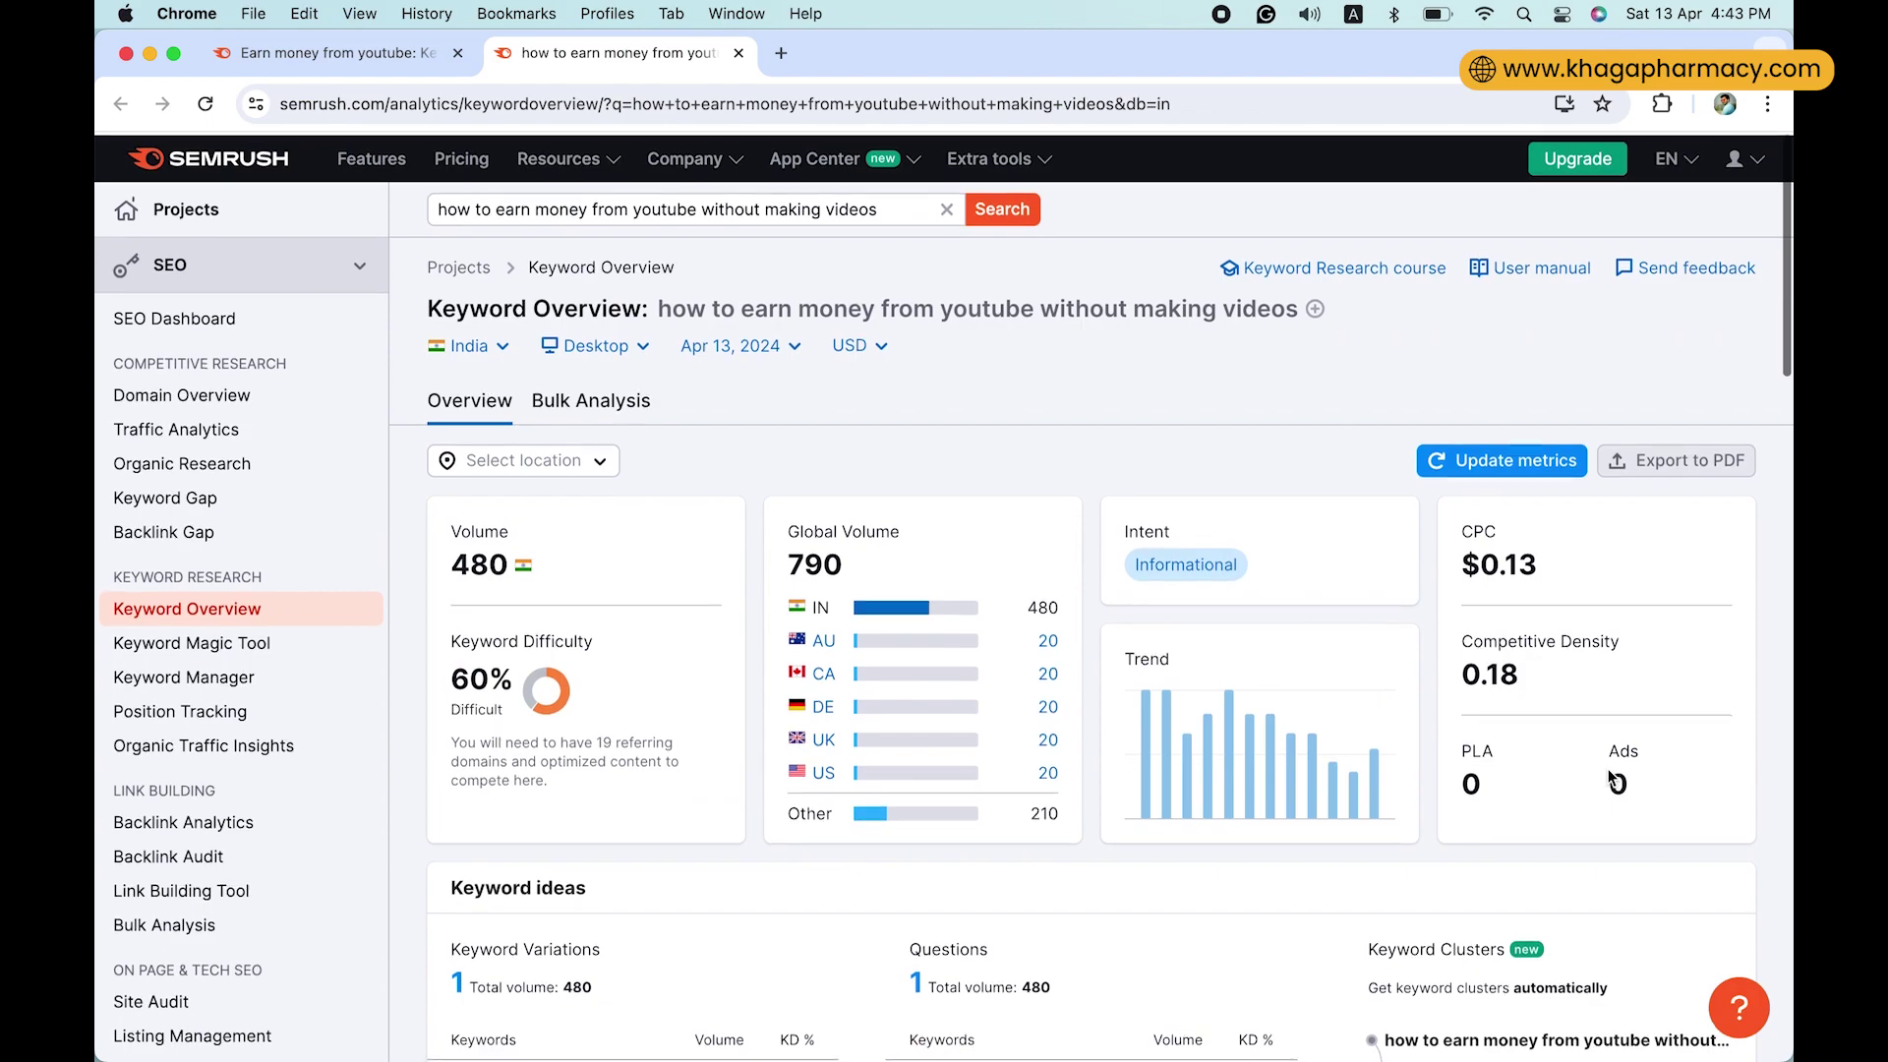
click(428, 55)
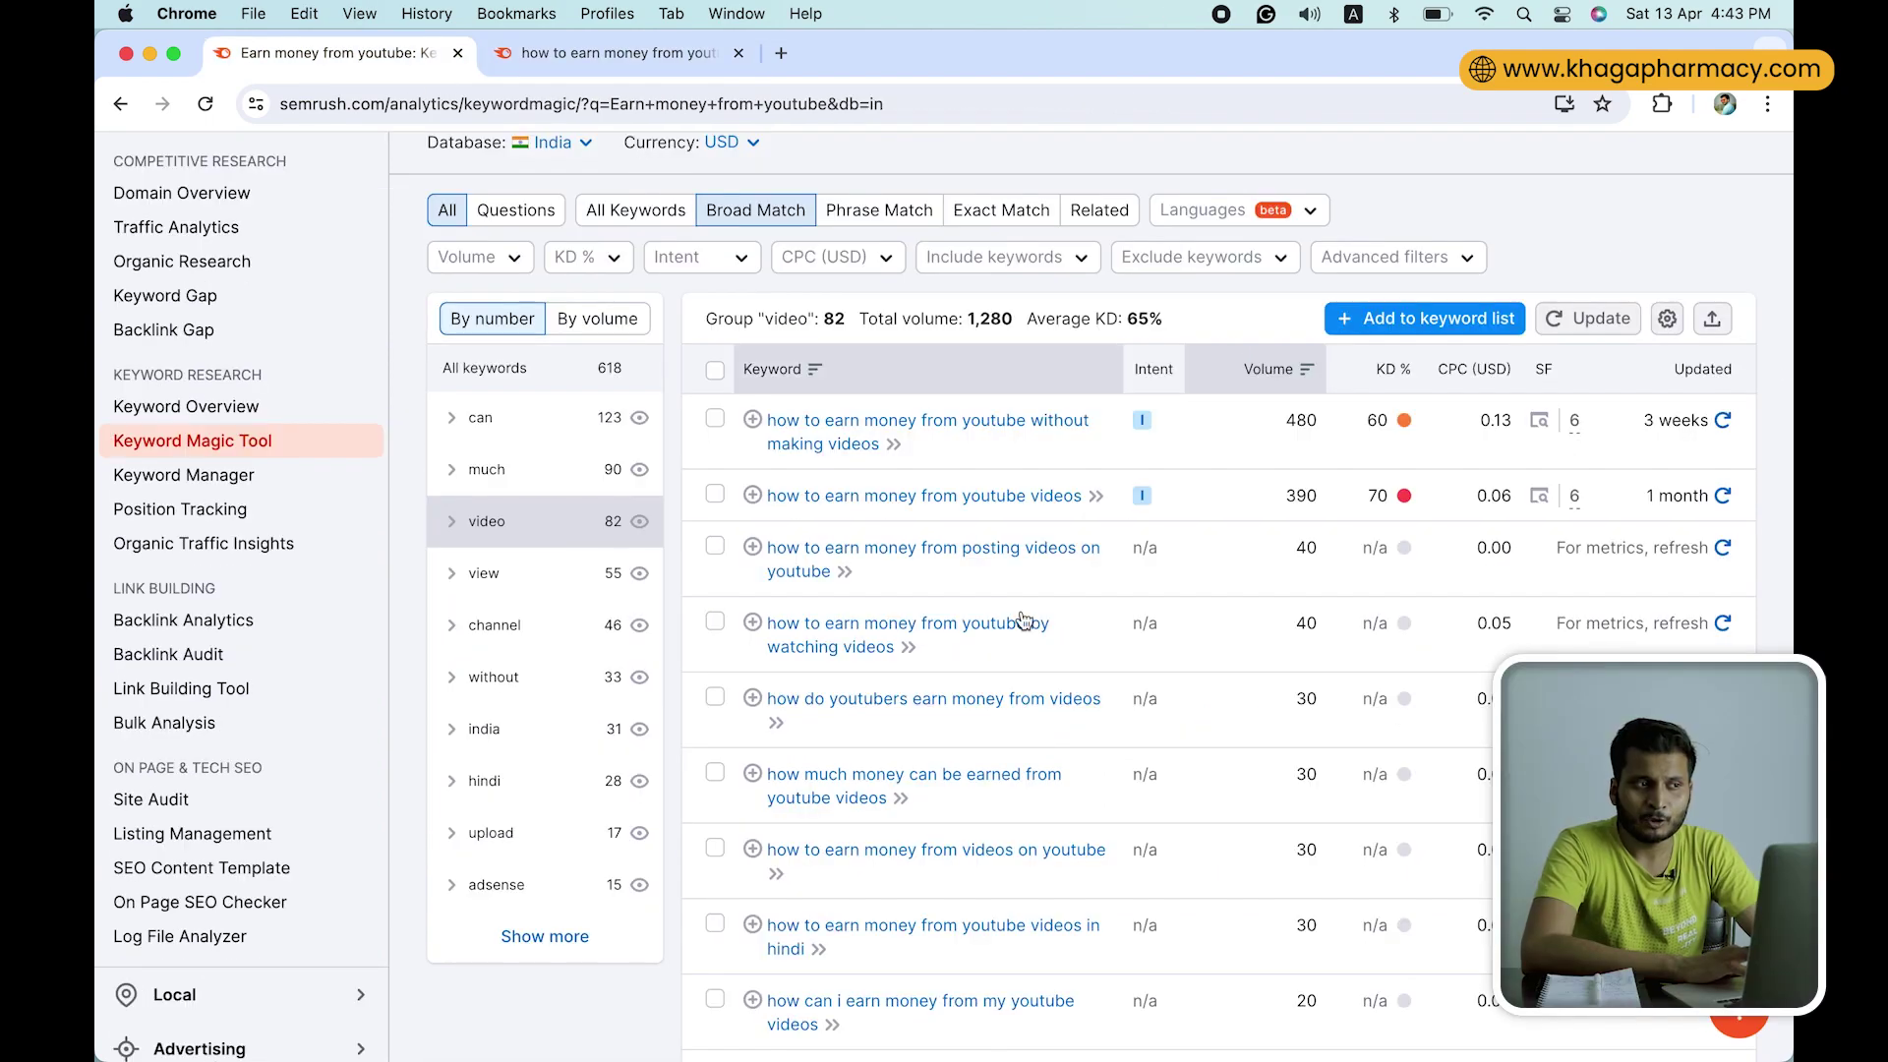
Review the "video" group's keyword list, comparing the volume, keyword difficulty, intent and CPC of its long-tail keywords.
scroll(1020, 609, up, 3)
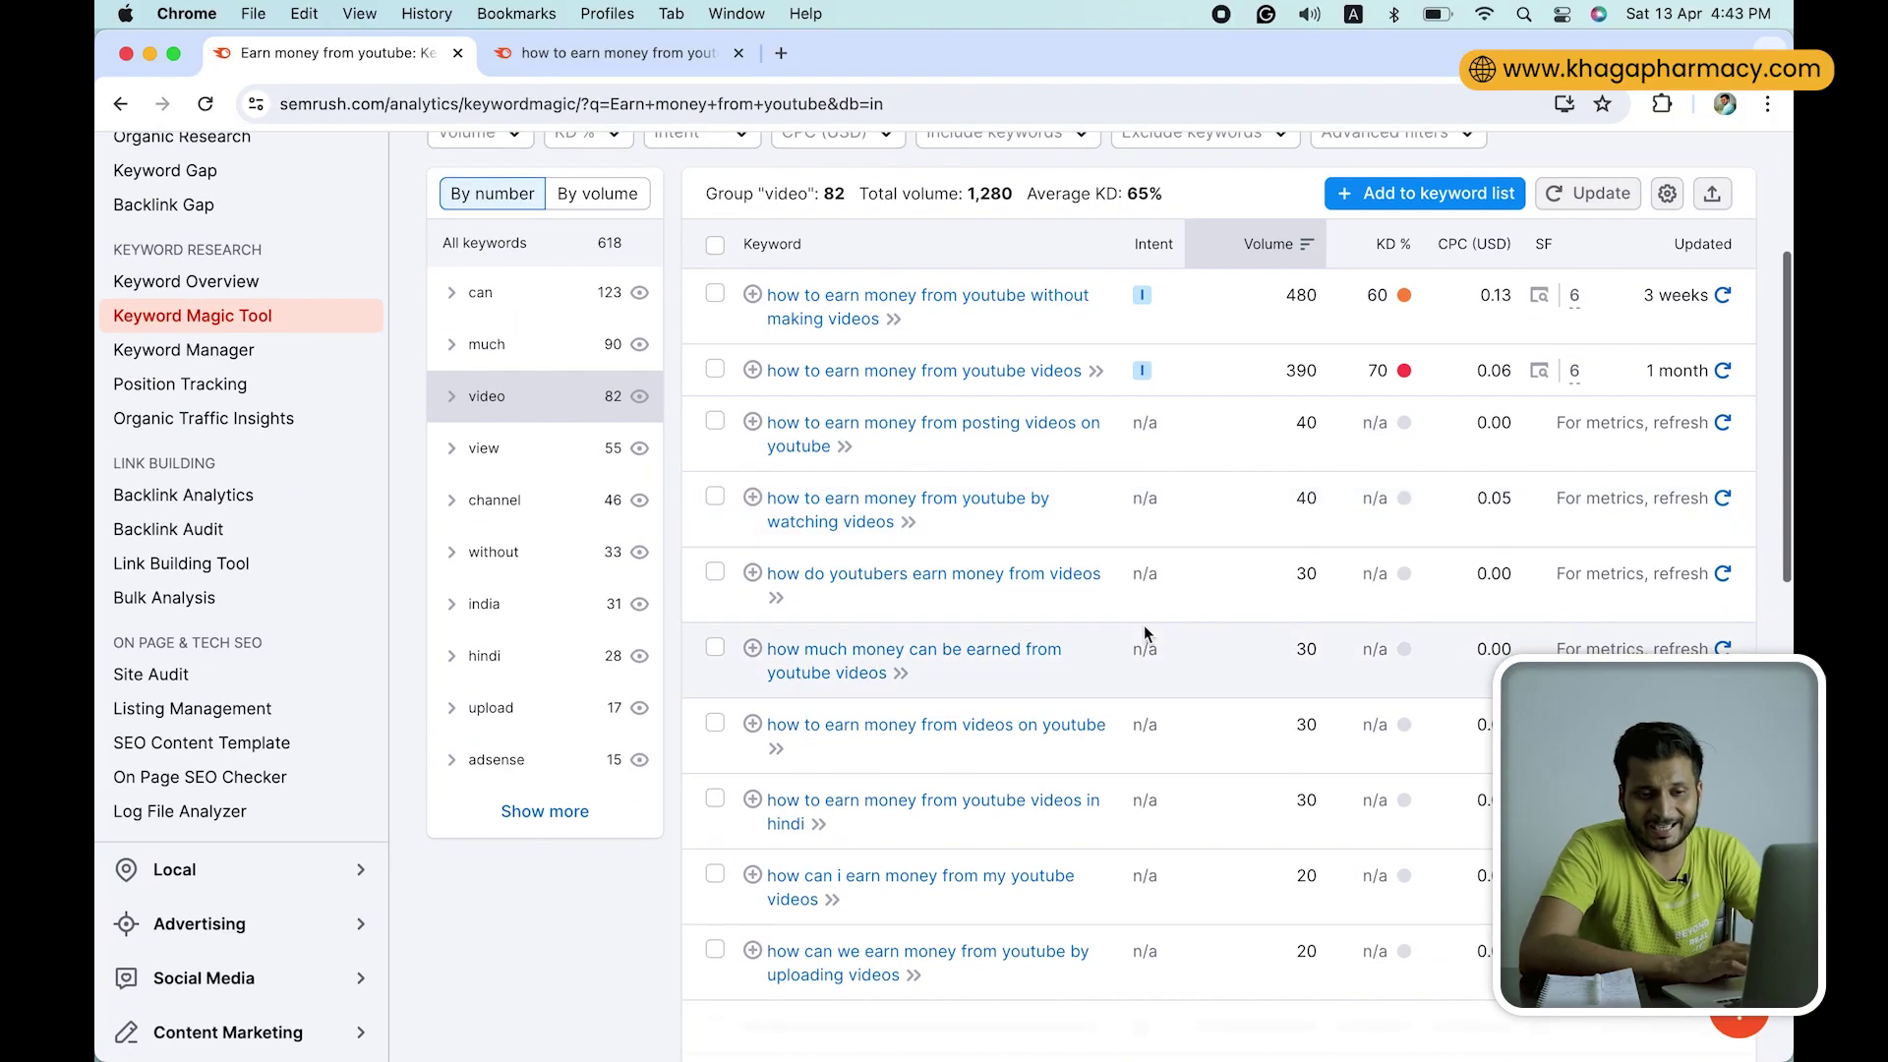
scroll(1142, 625, up, 2)
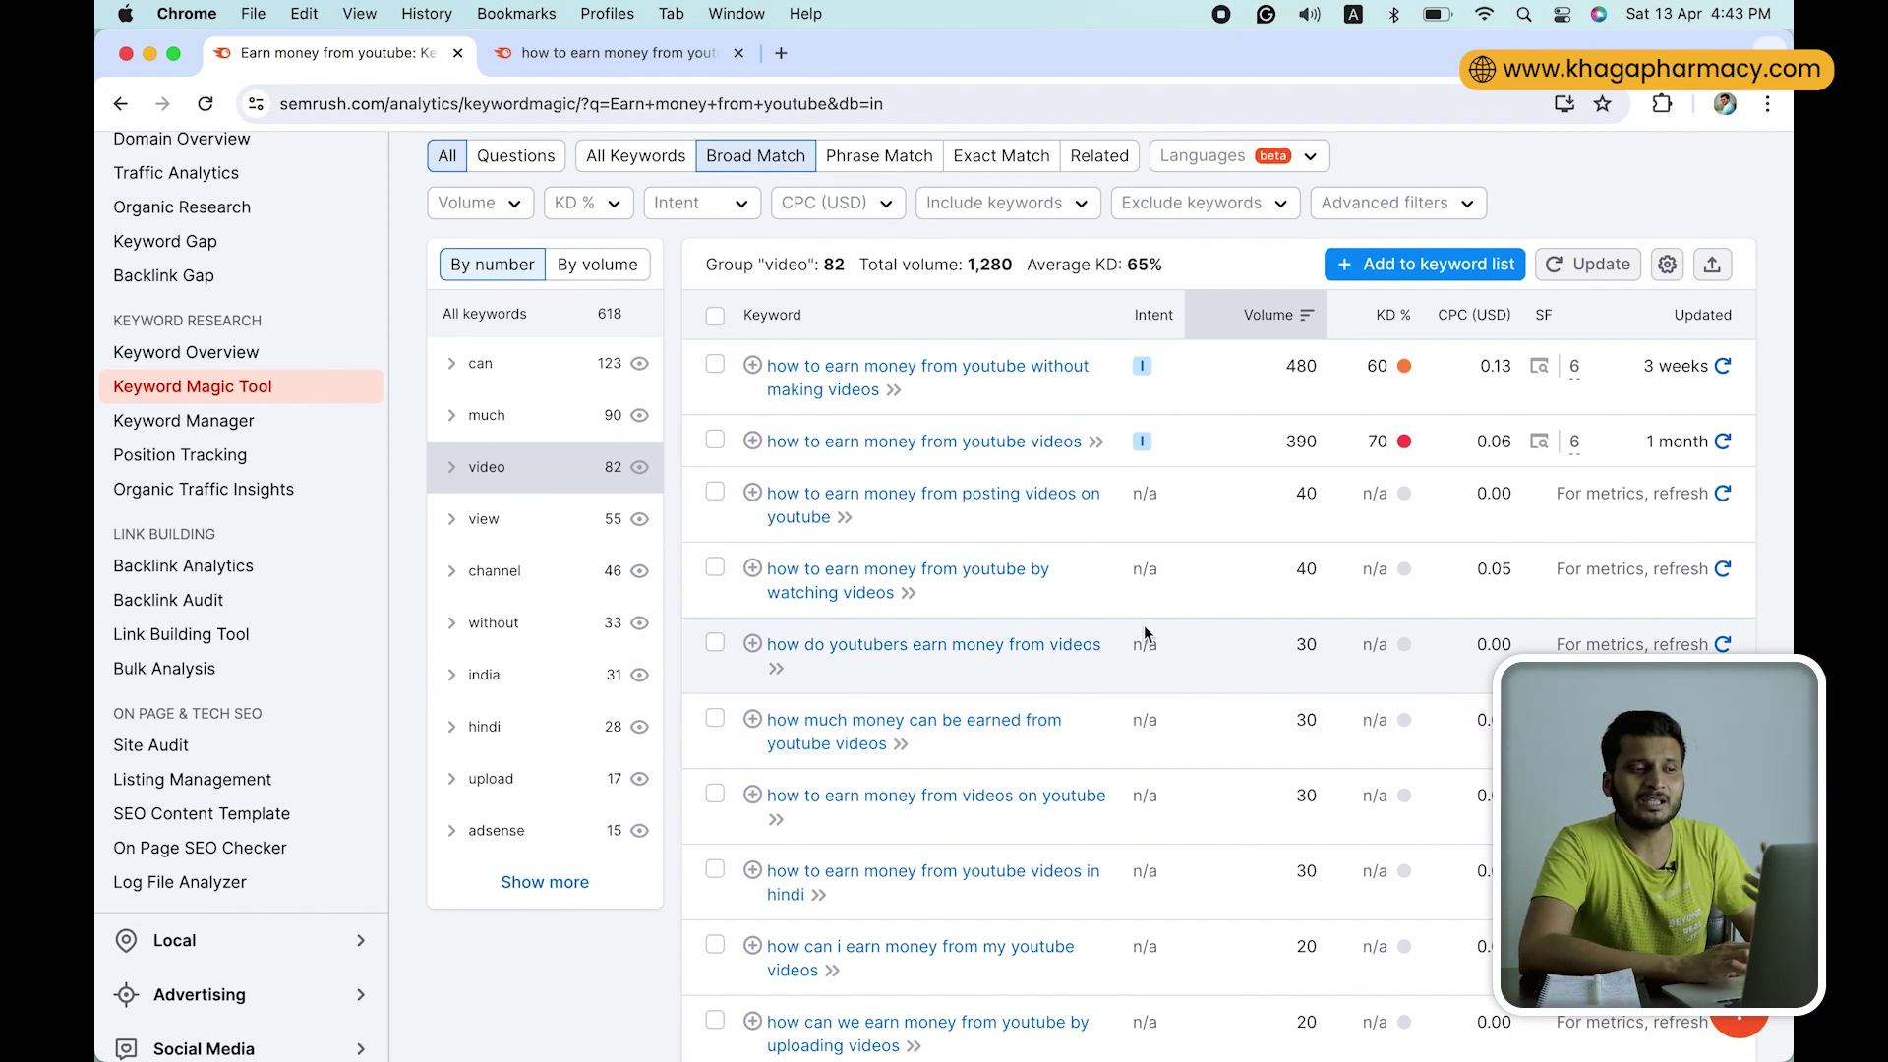
scroll(1171, 608, up, 5)
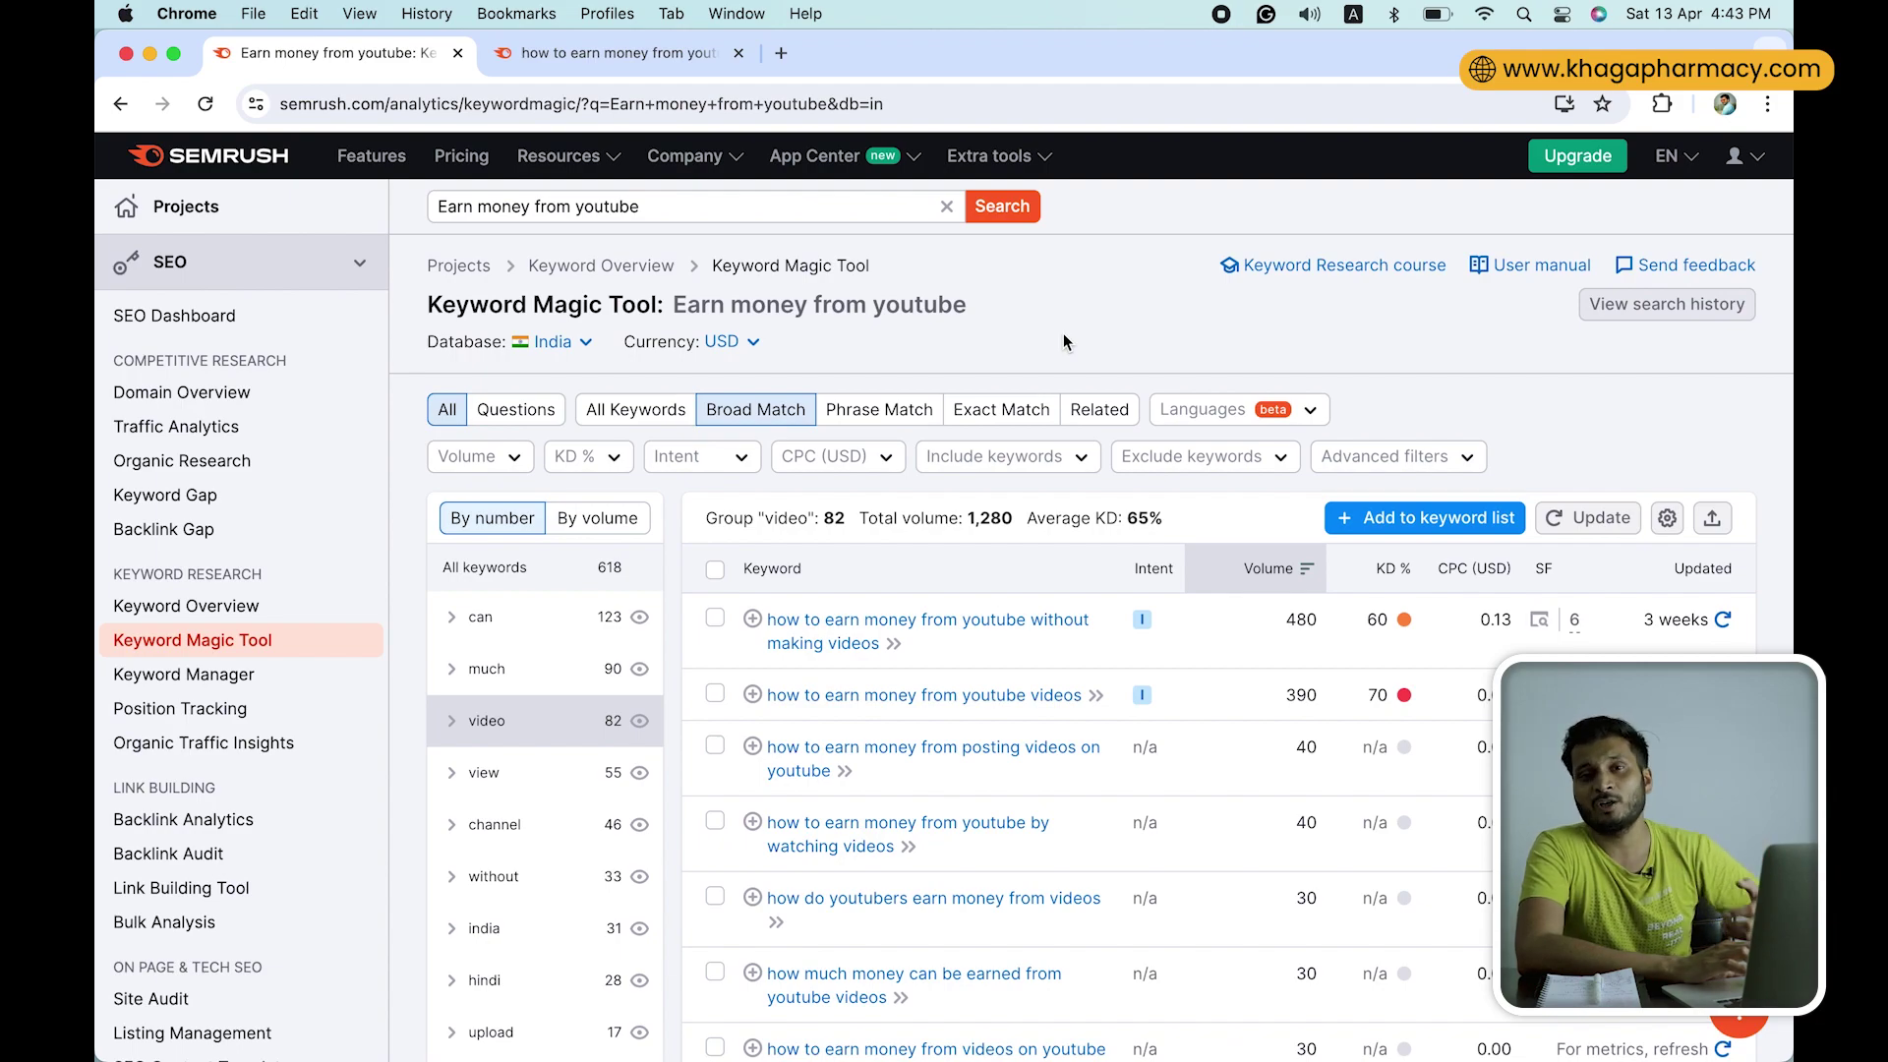
scroll(1063, 335, down, 1)
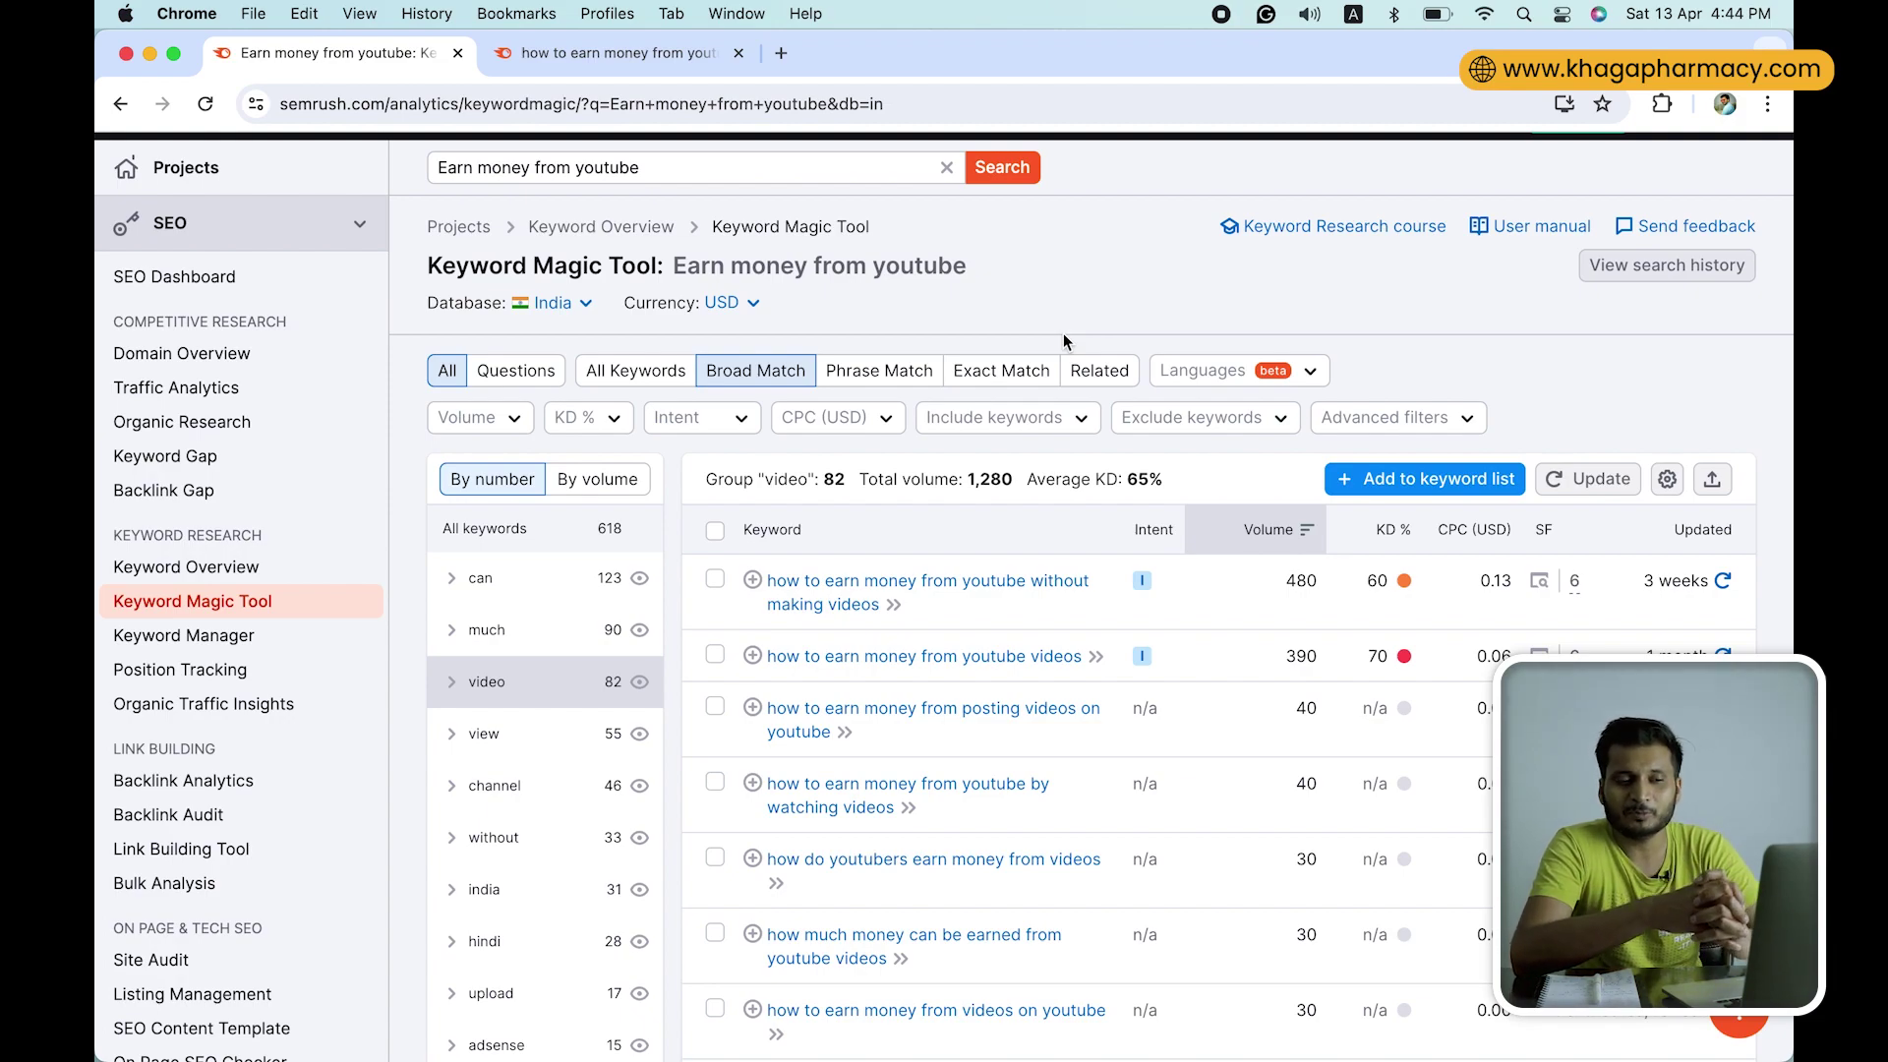
scroll(1064, 333, down, 2)
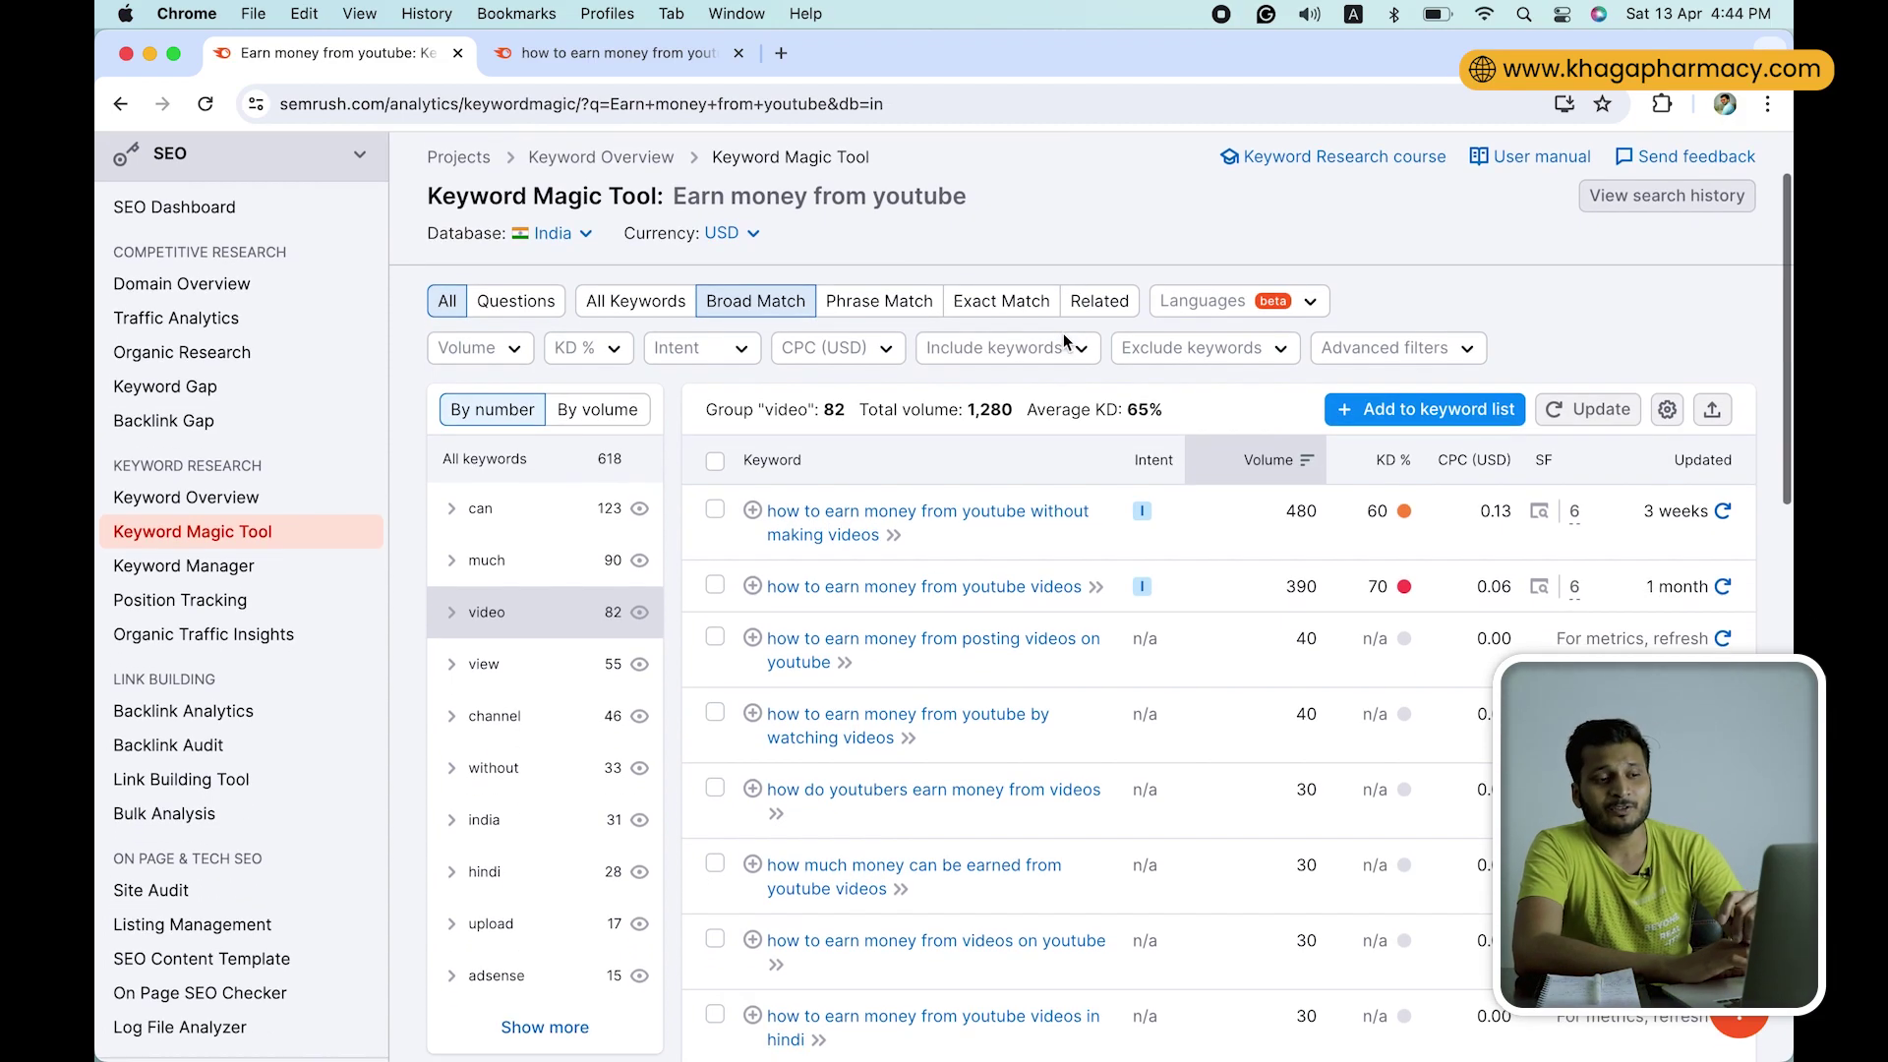
scroll(1064, 333, up, 3)
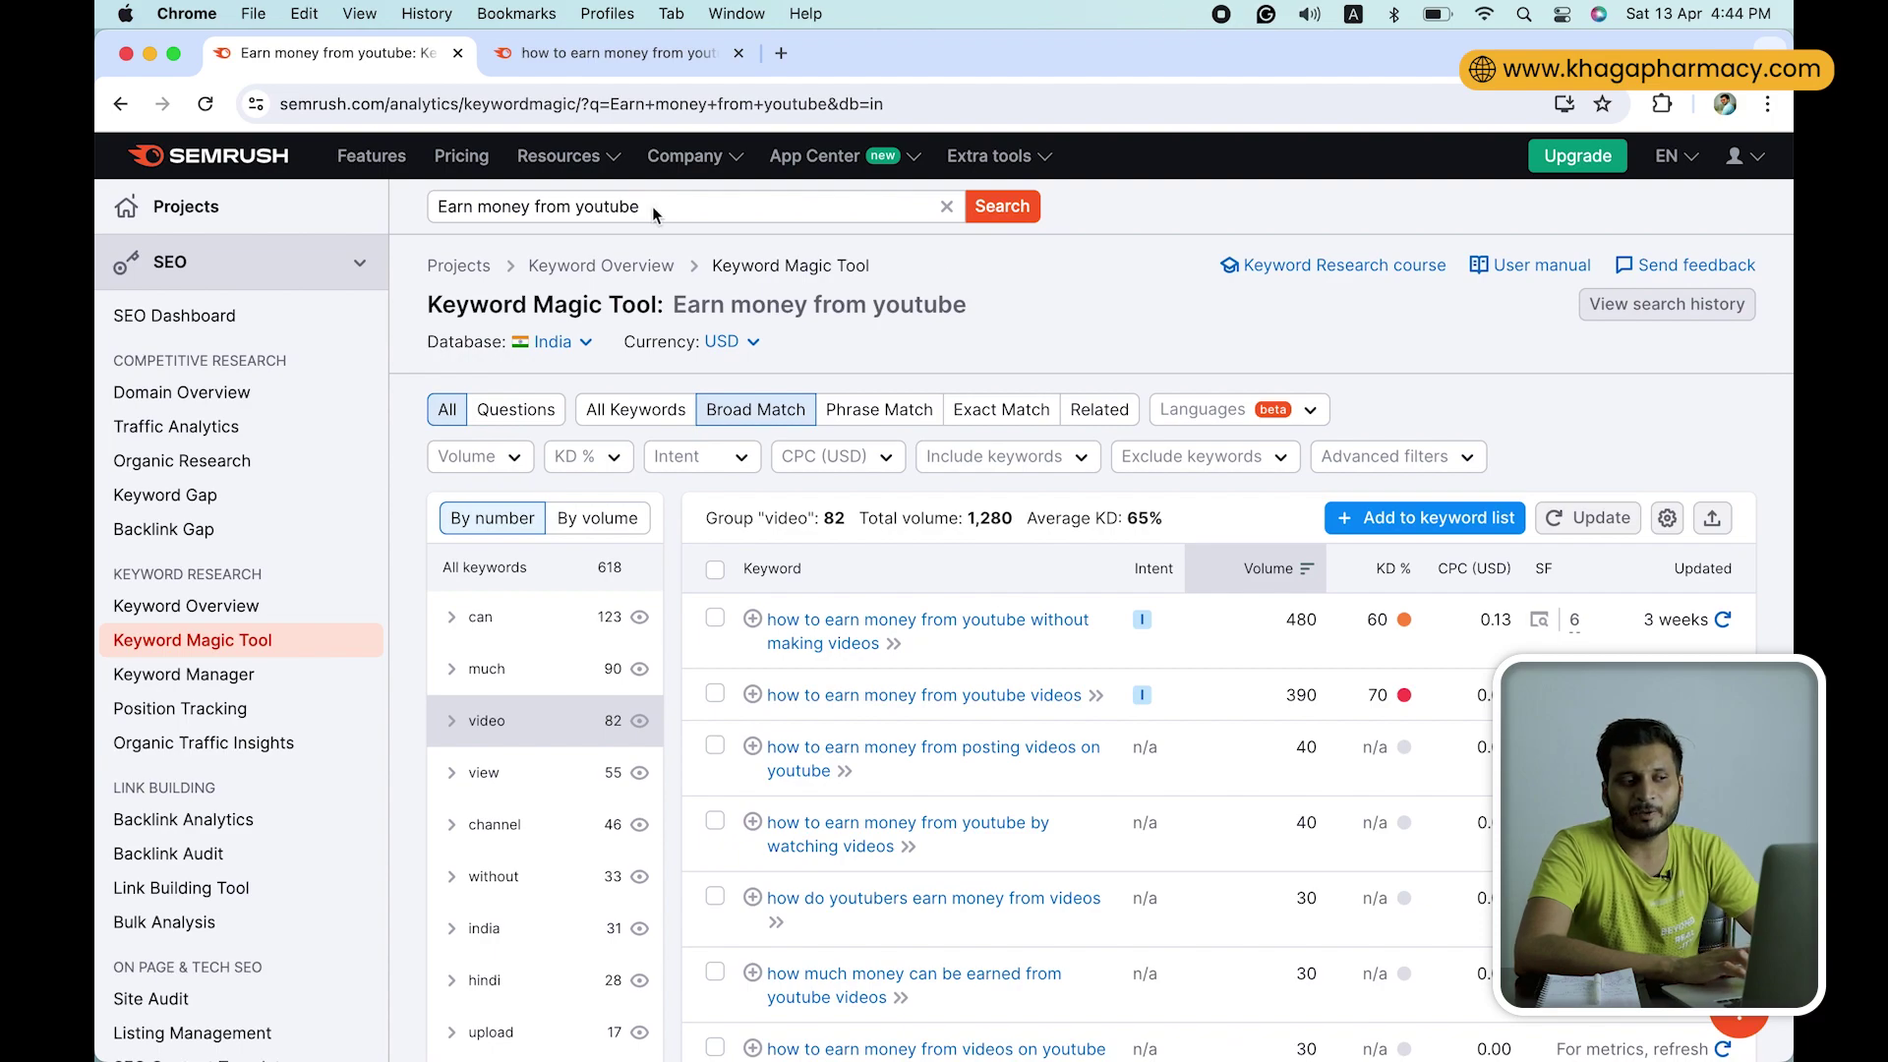
scroll(1229, 297, down, 1)
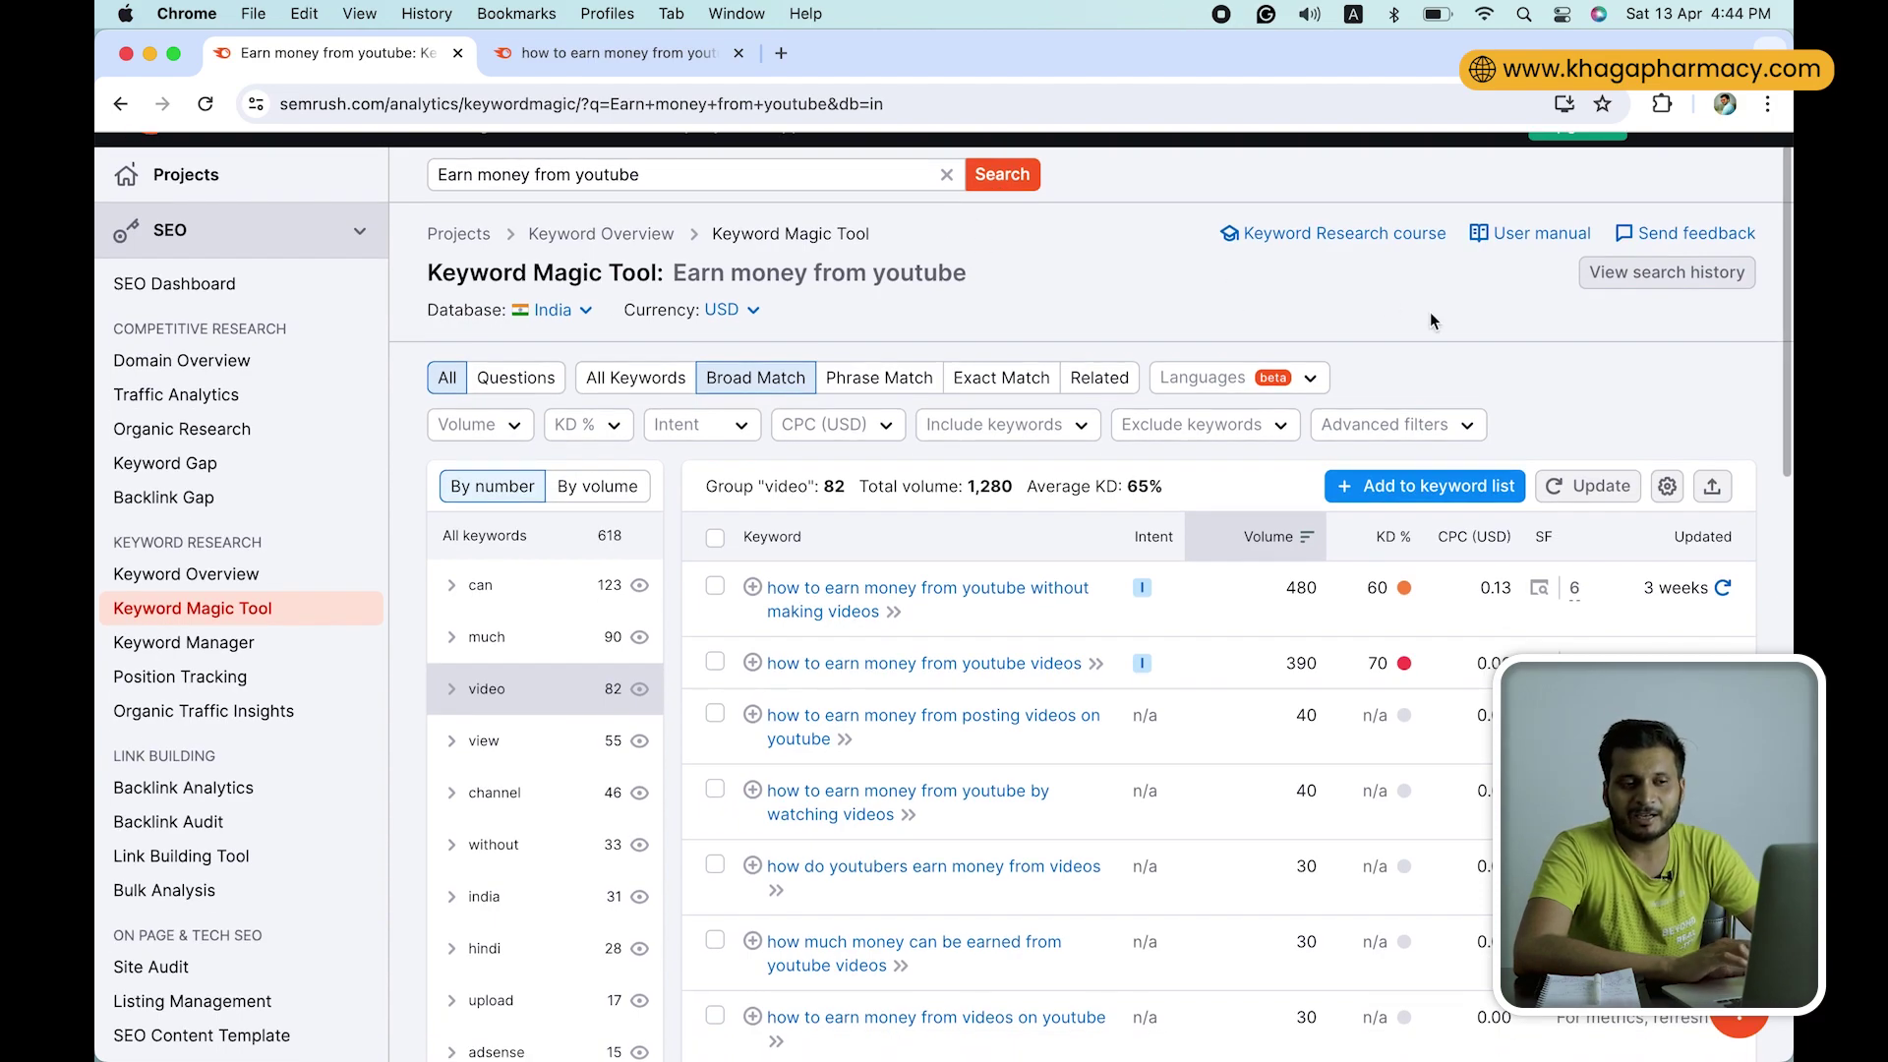
scroll(1429, 321, down, 5)
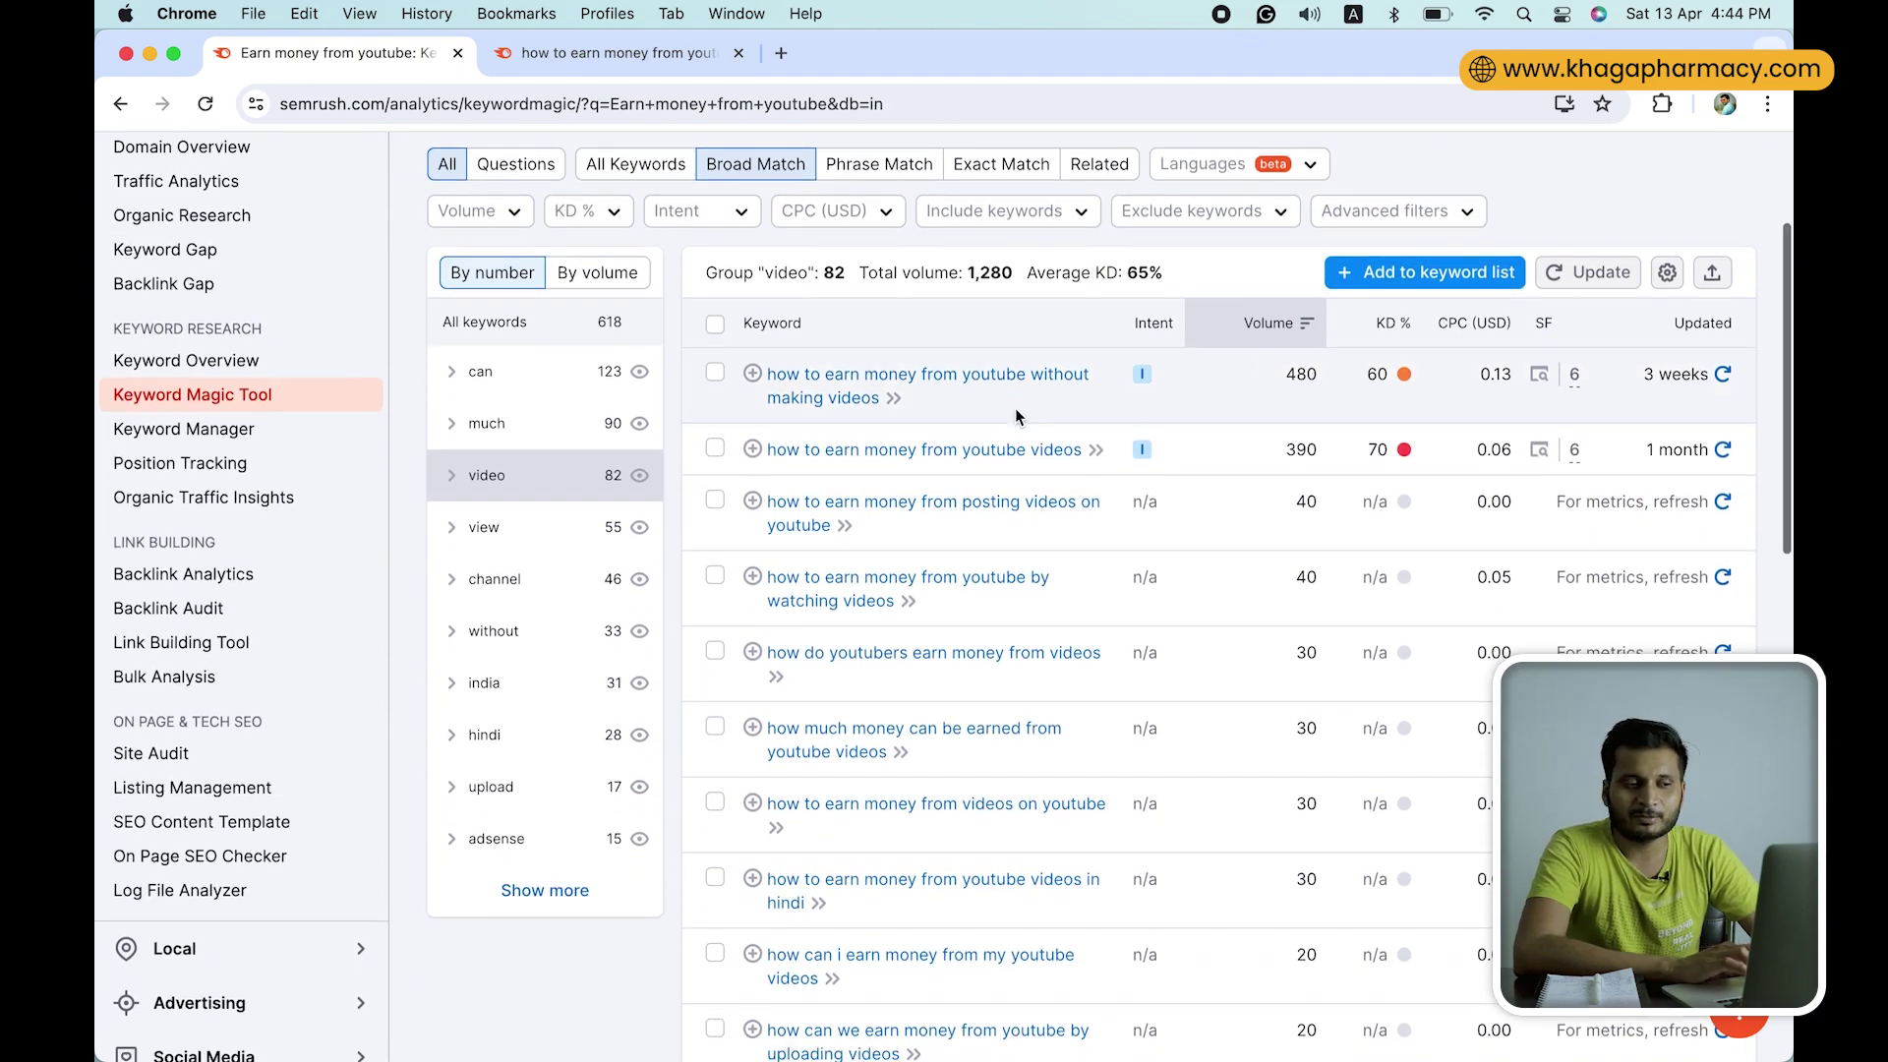
scroll(1015, 409, up, 3)
scroll(1015, 409, down, 8)
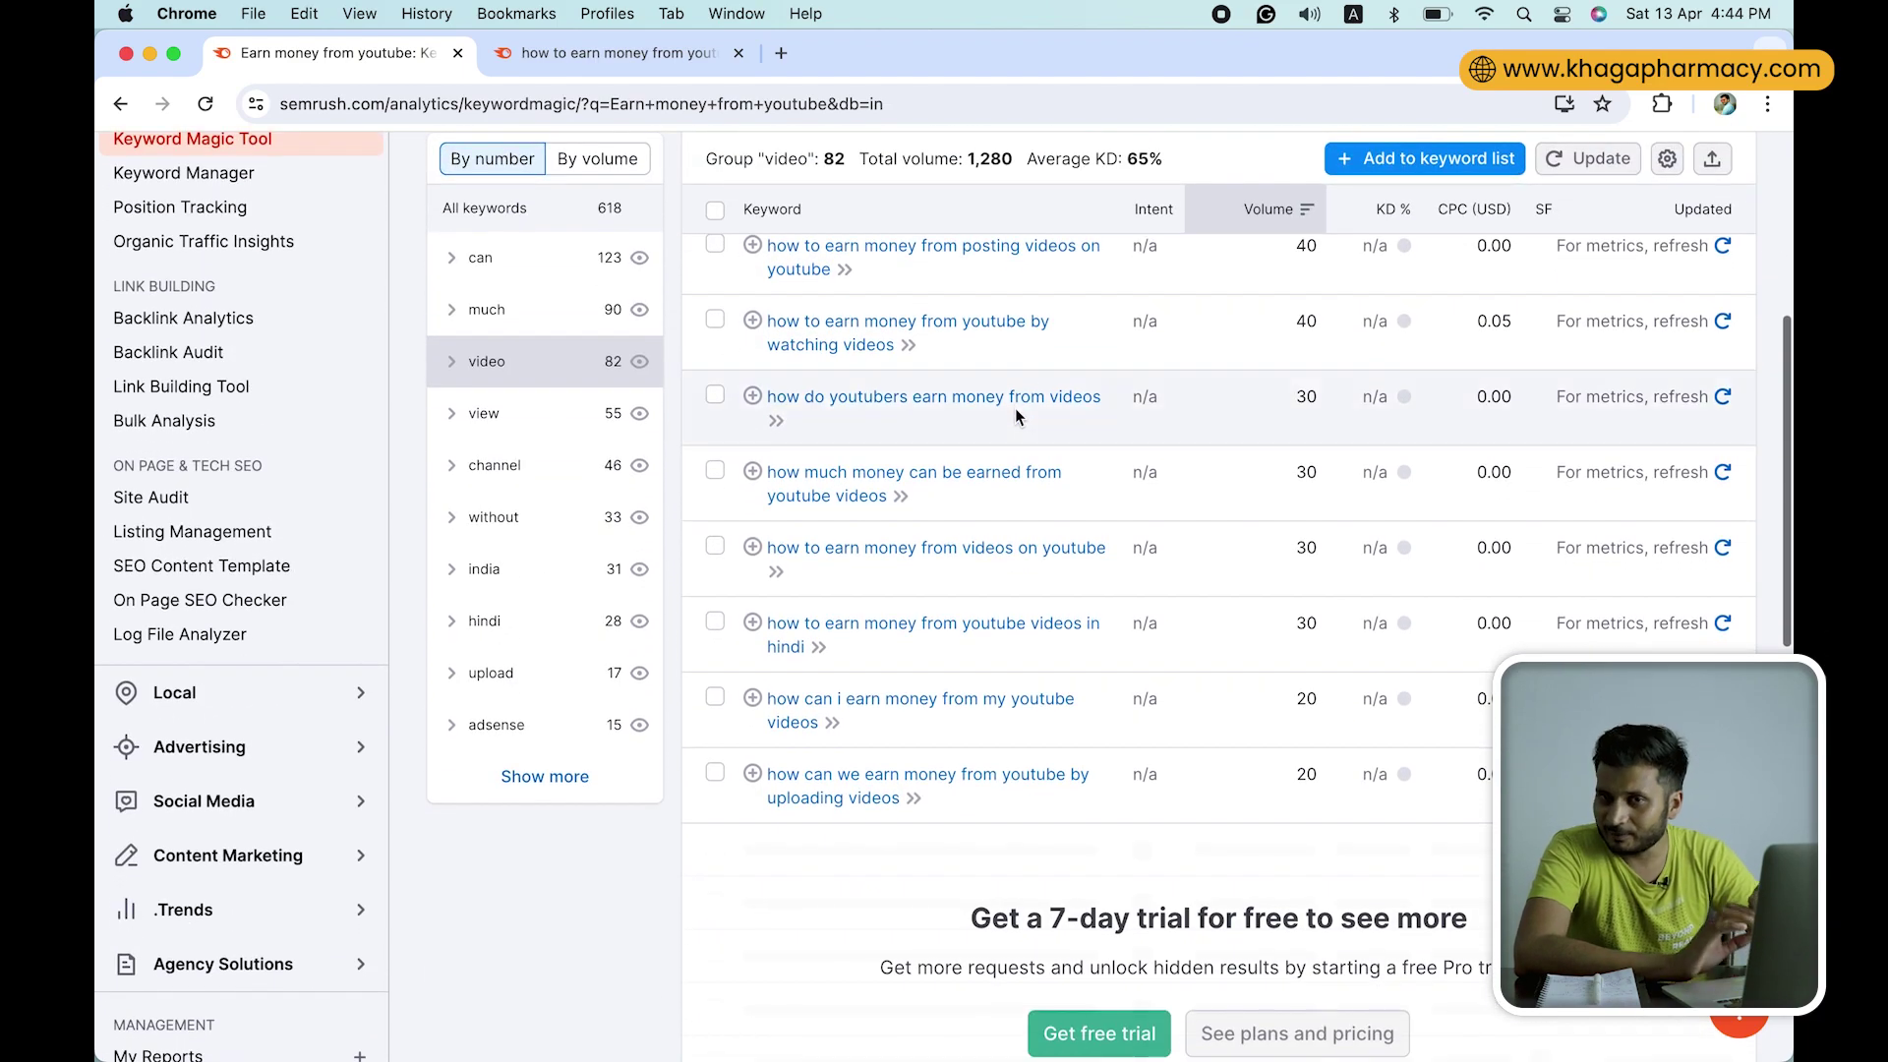
scroll(1041, 193, up, 9)
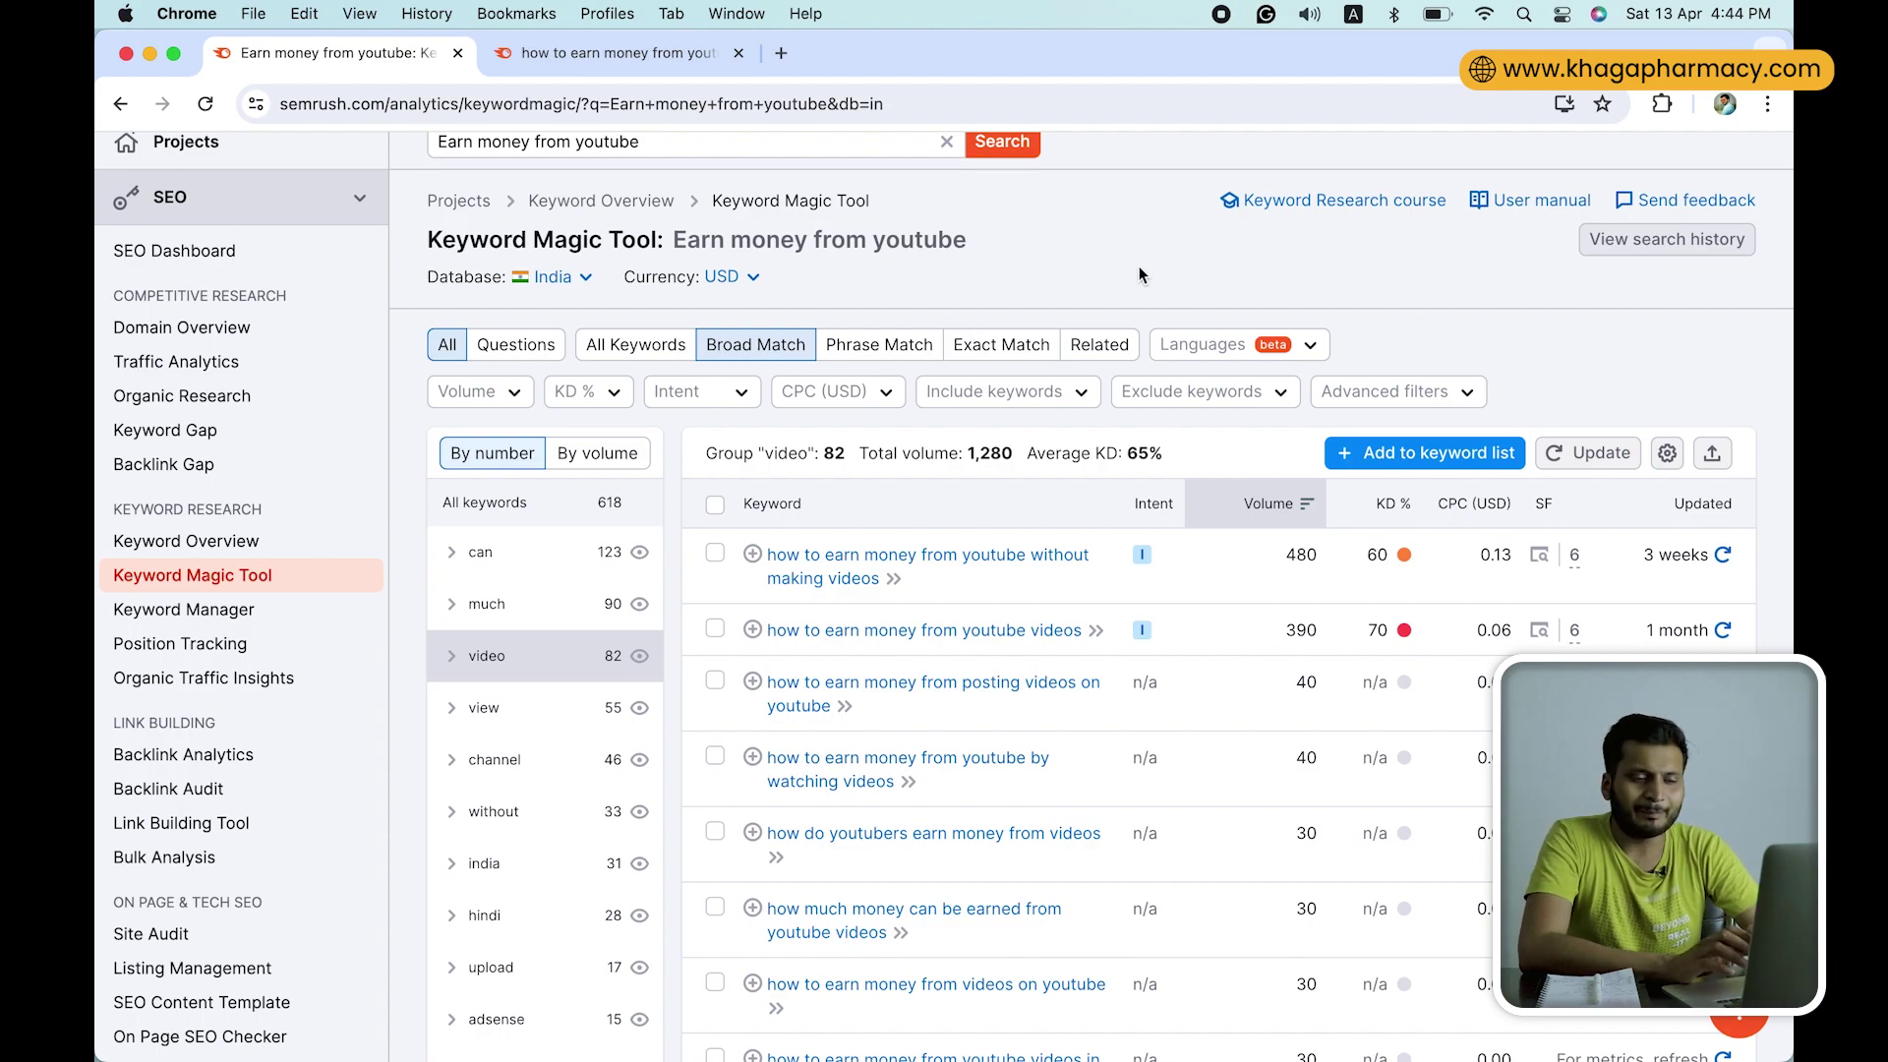
scroll(1341, 308, up, 1)
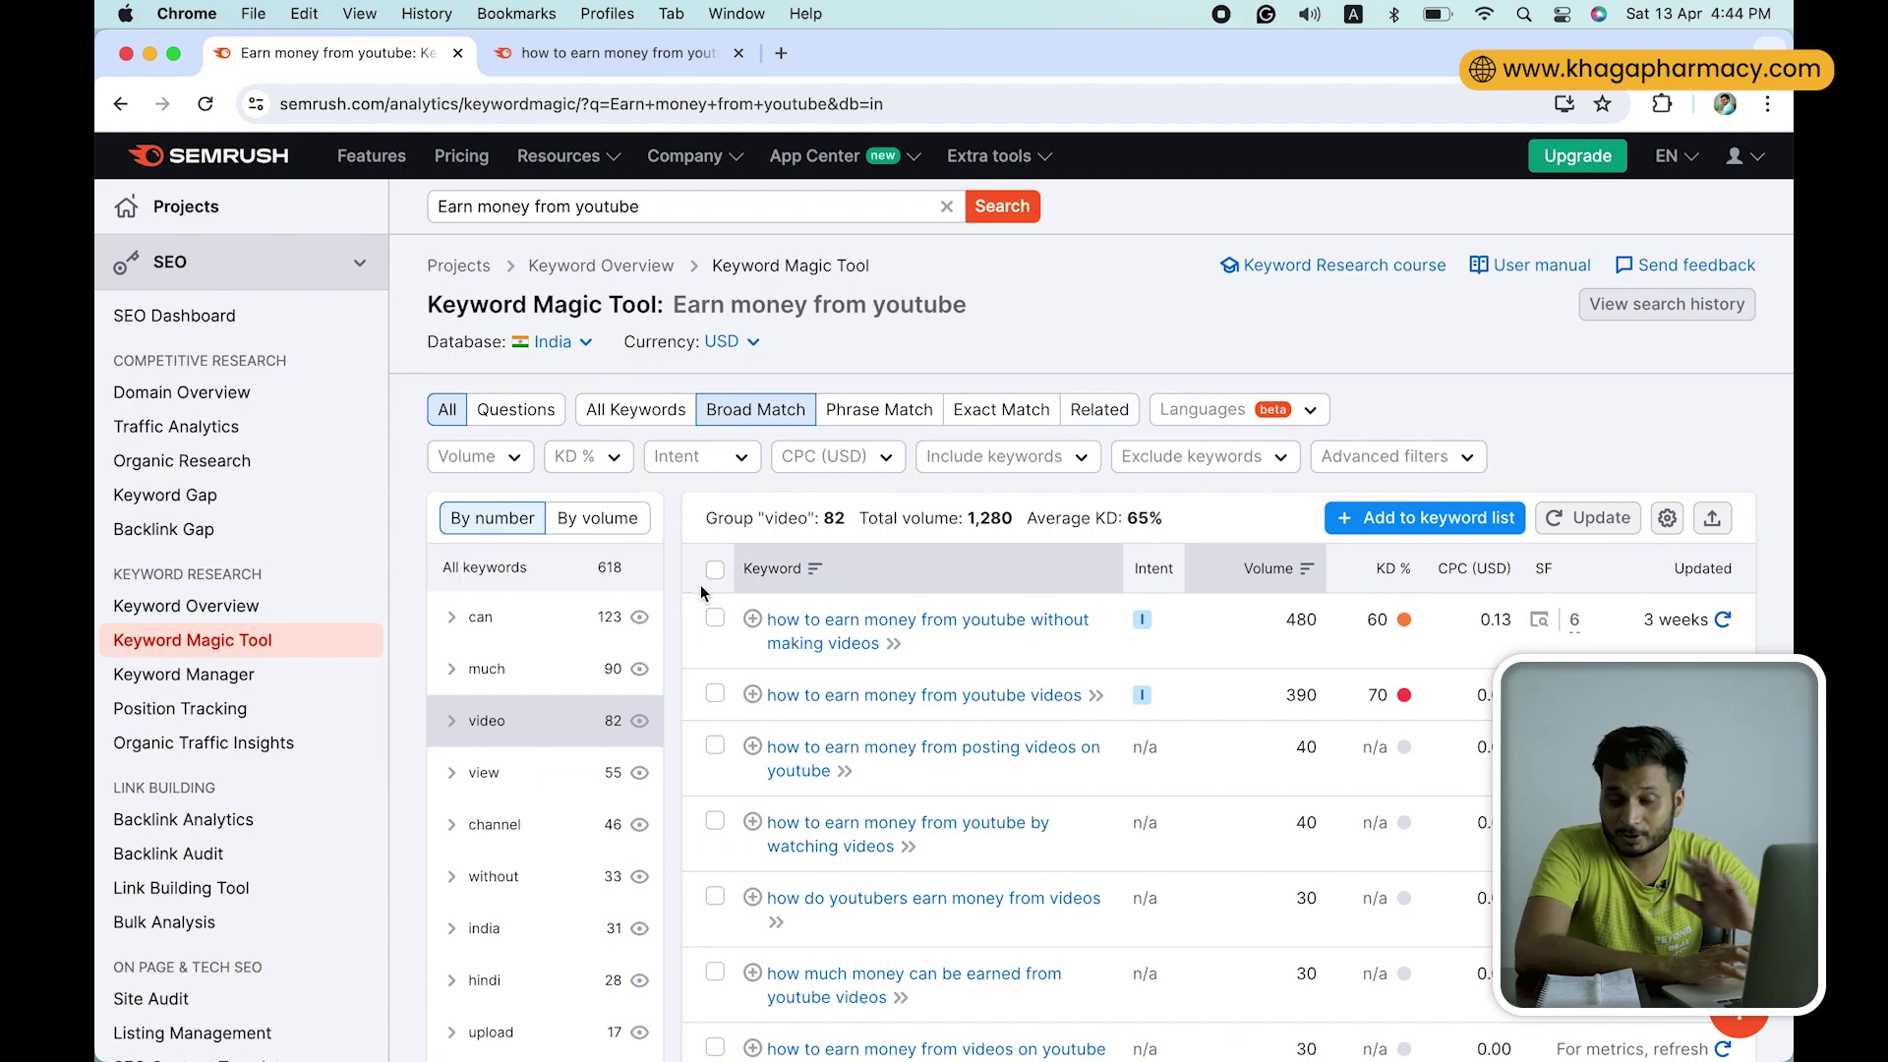
Look through the topic groups from "can" to "adsense" beside the keyword table for further keyword angles.
scroll(511, 672, down, 1)
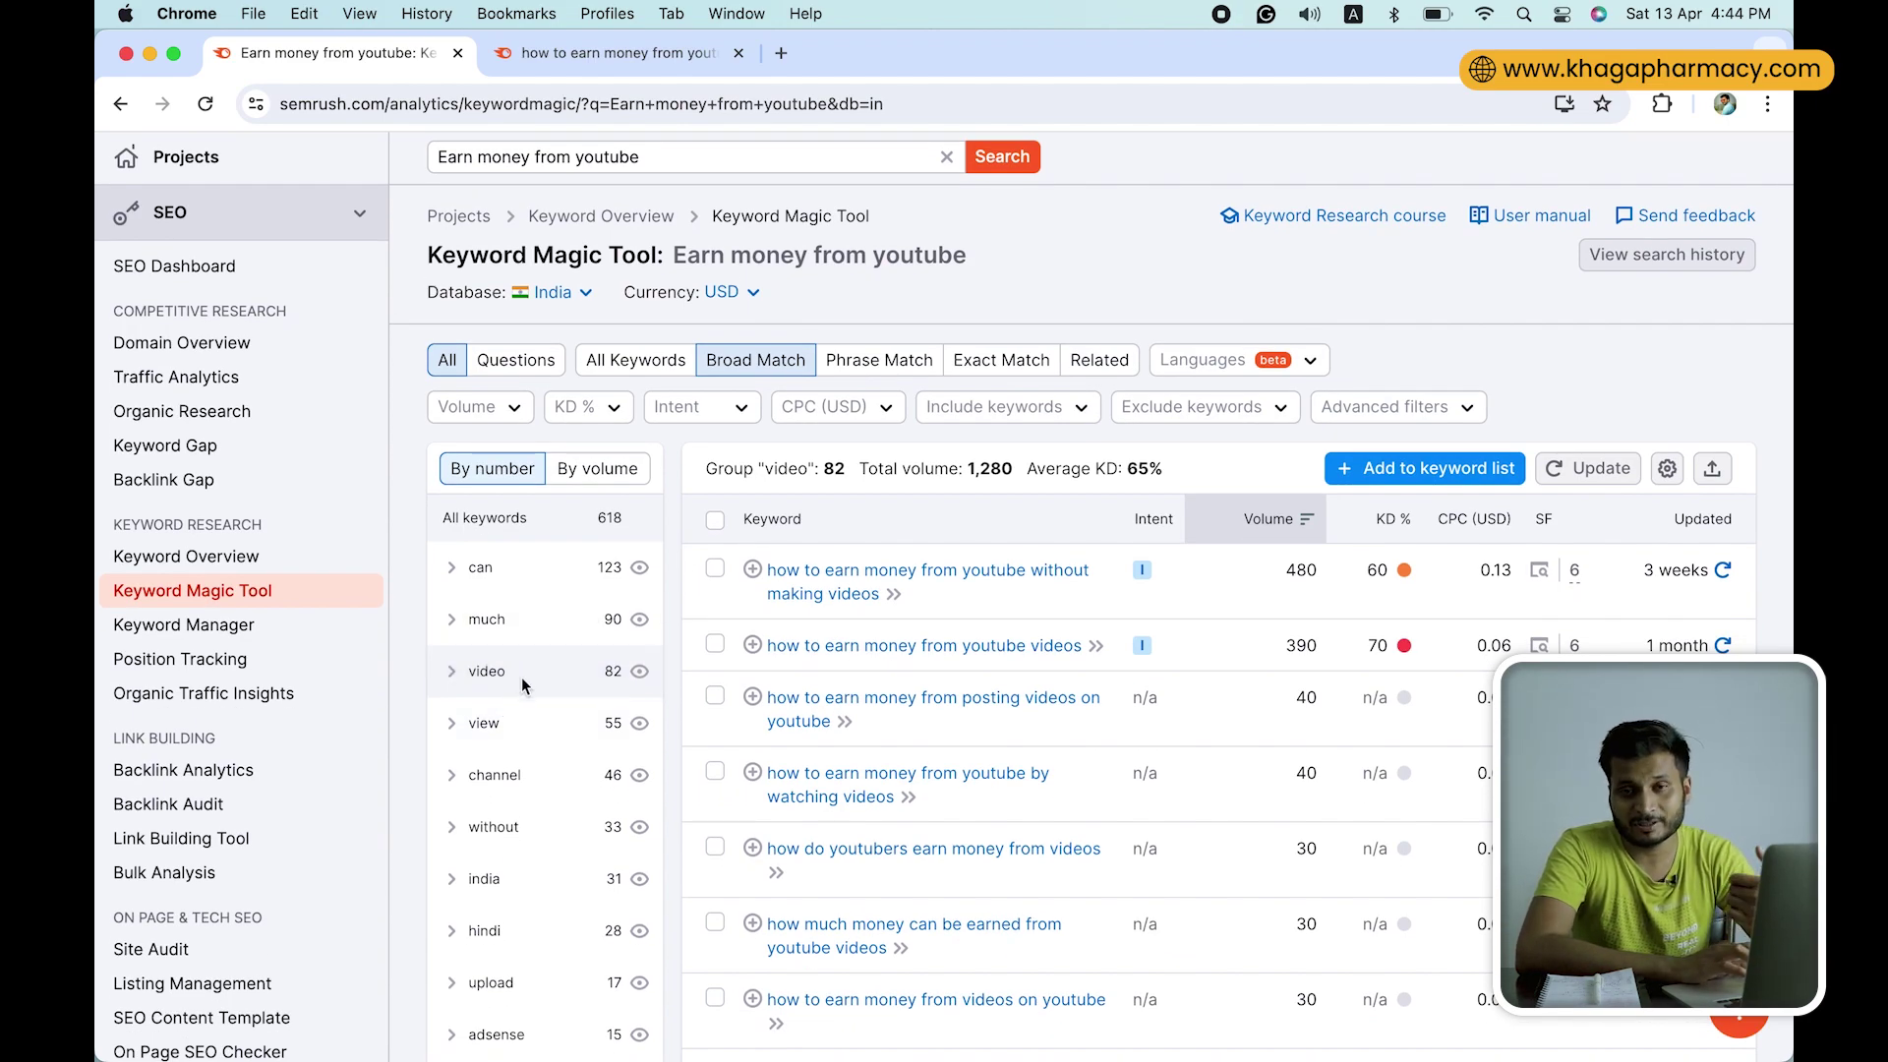
scroll(521, 677, down, 1)
scroll(521, 678, up, 1)
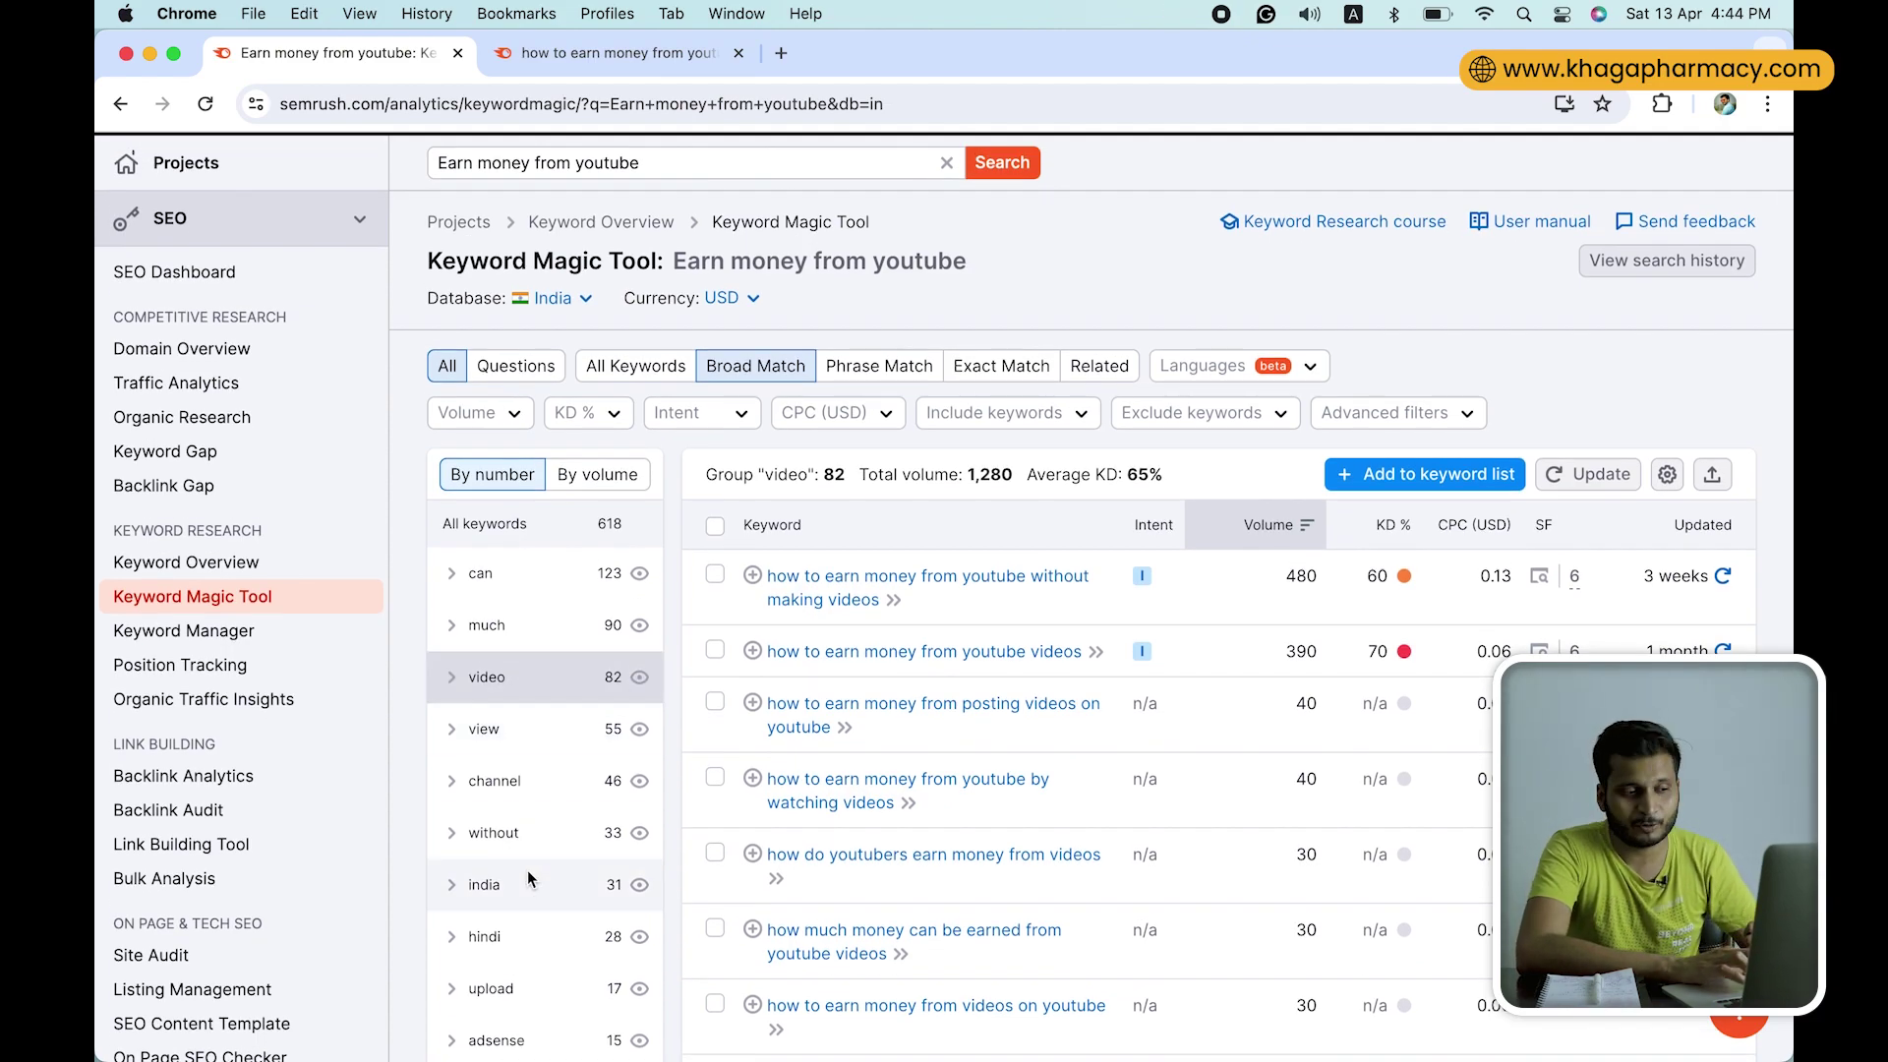
scroll(527, 871, down, 5)
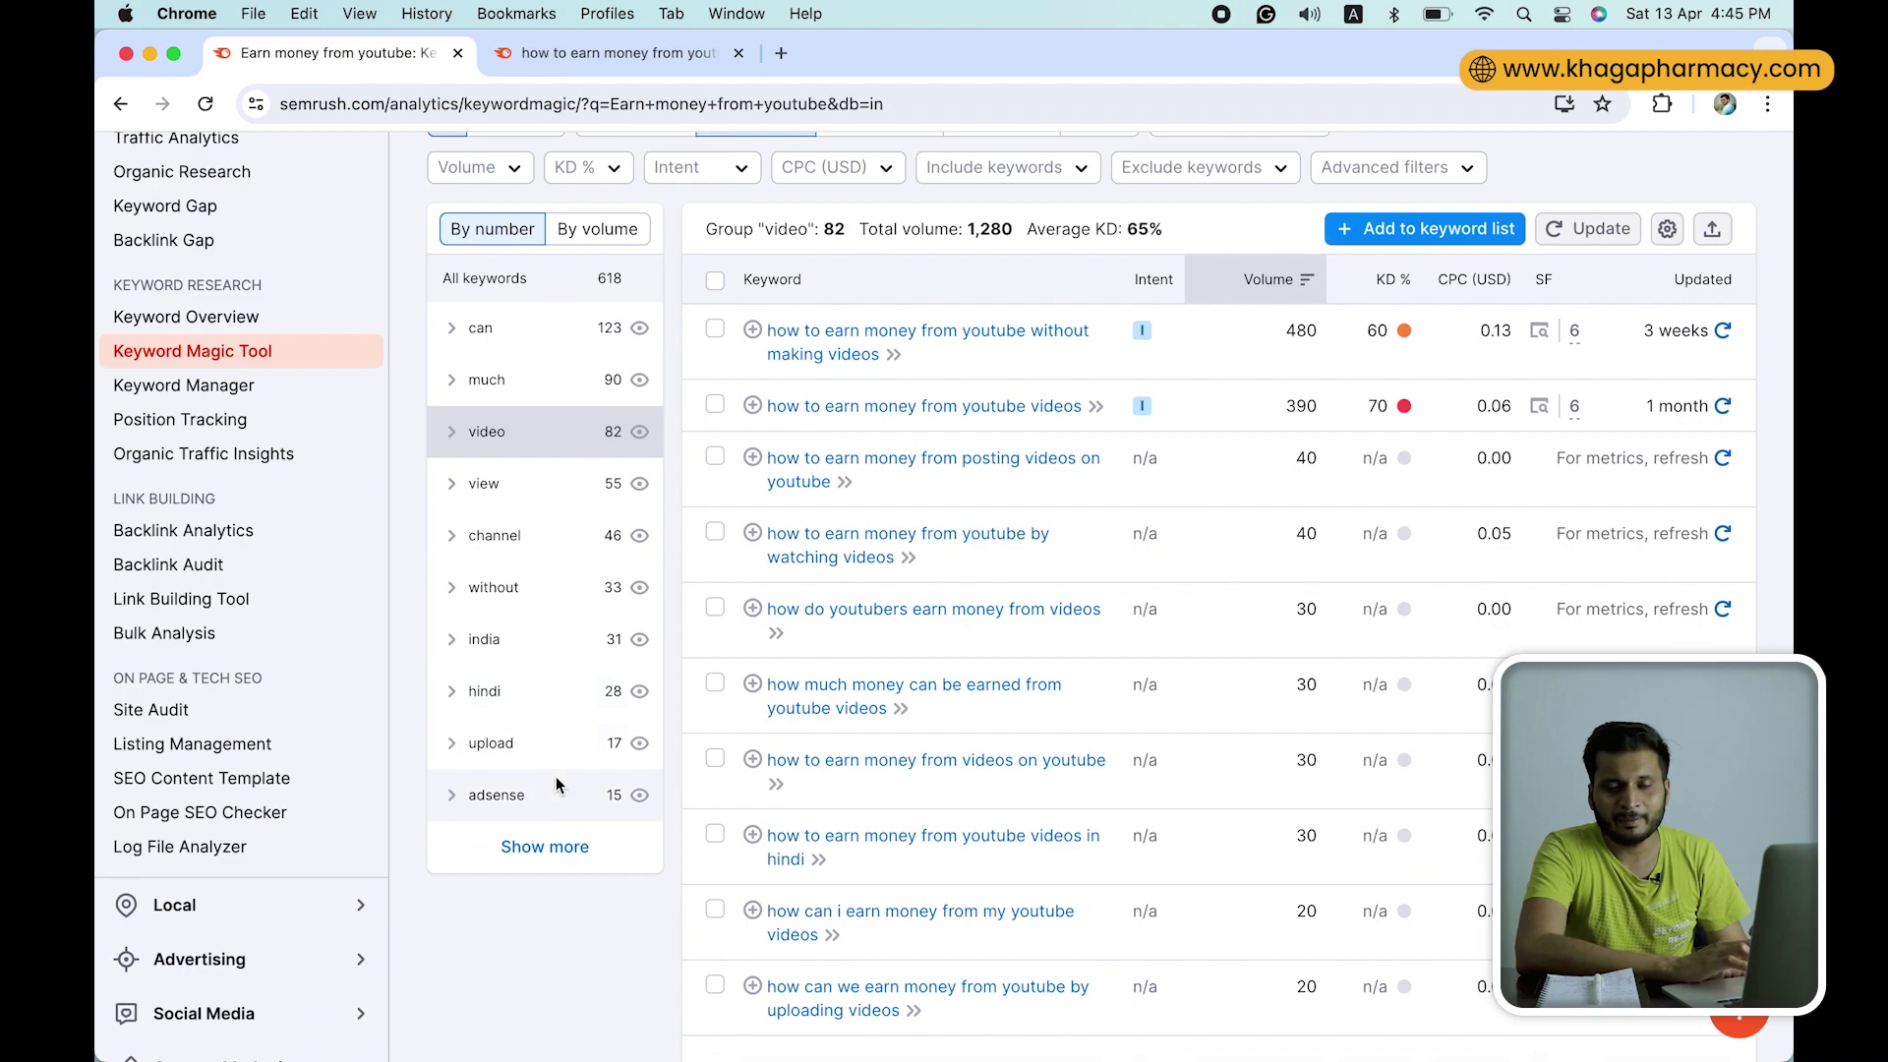
scroll(1354, 733, up, 6)
scroll(1353, 733, up, 1)
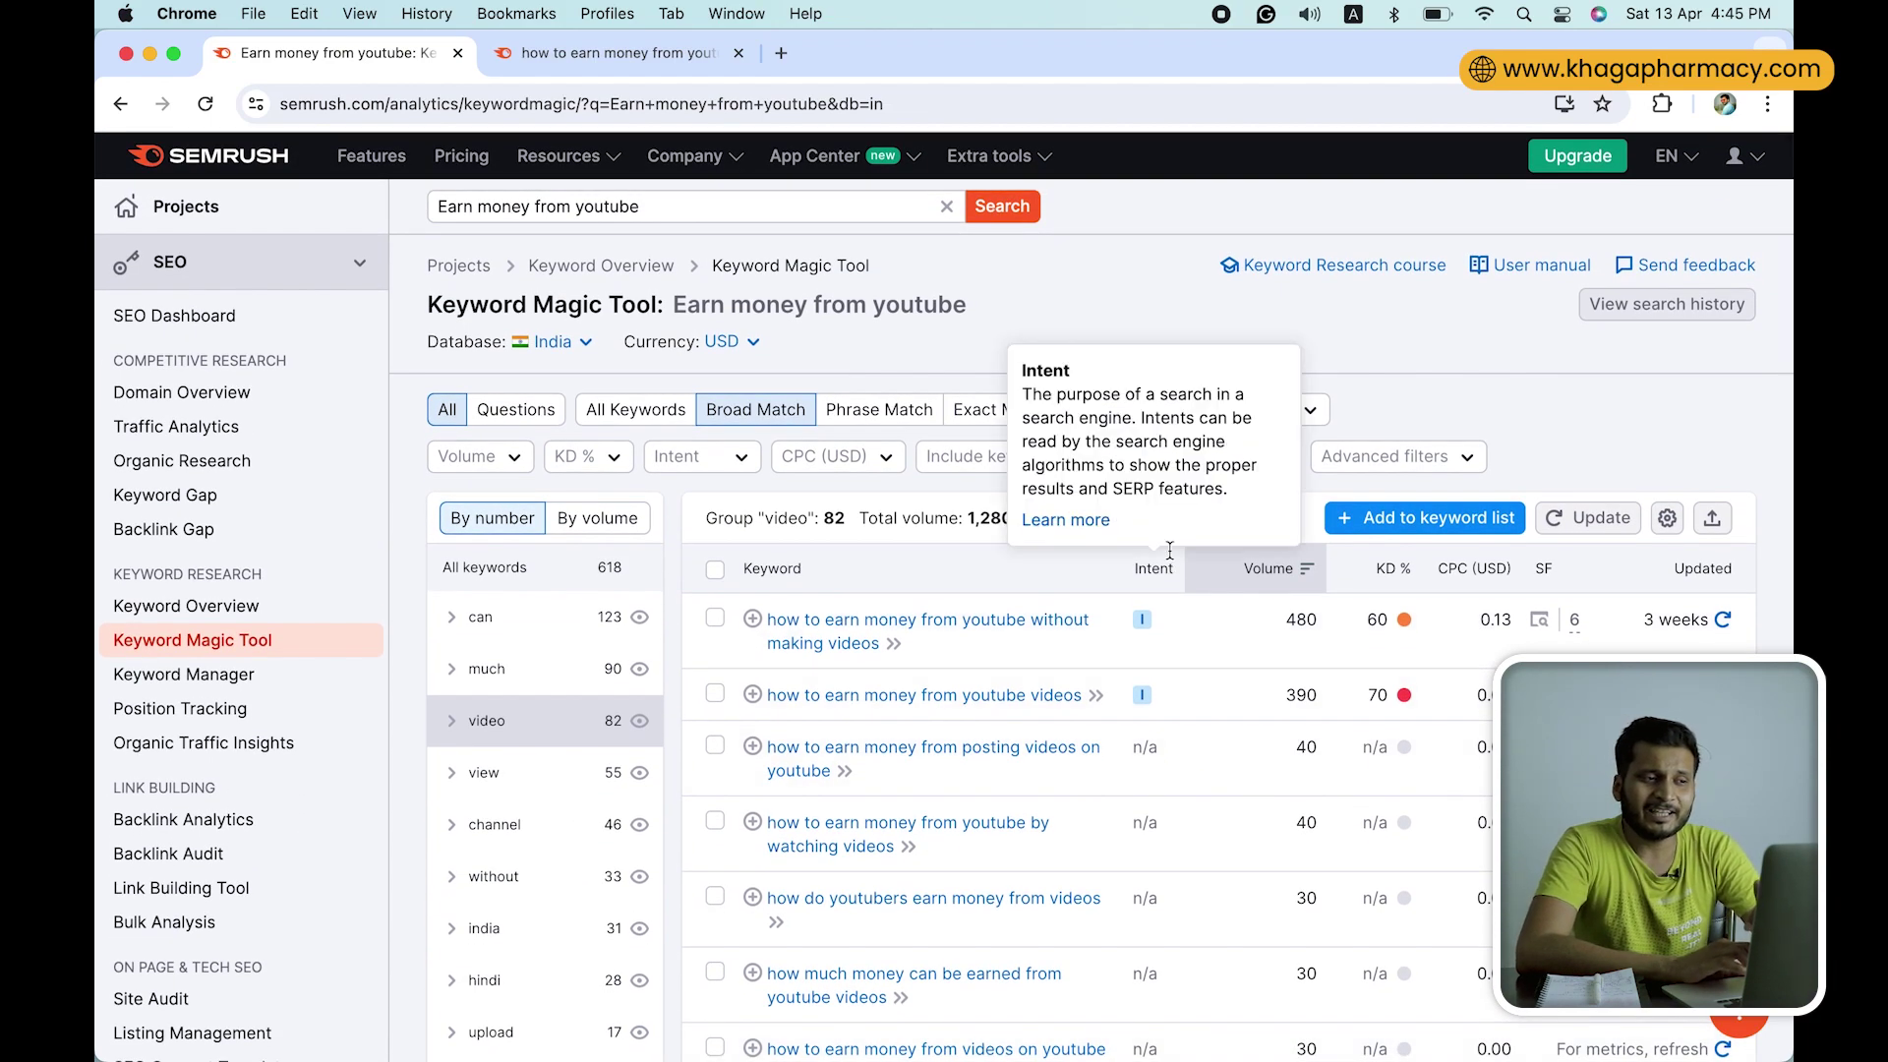